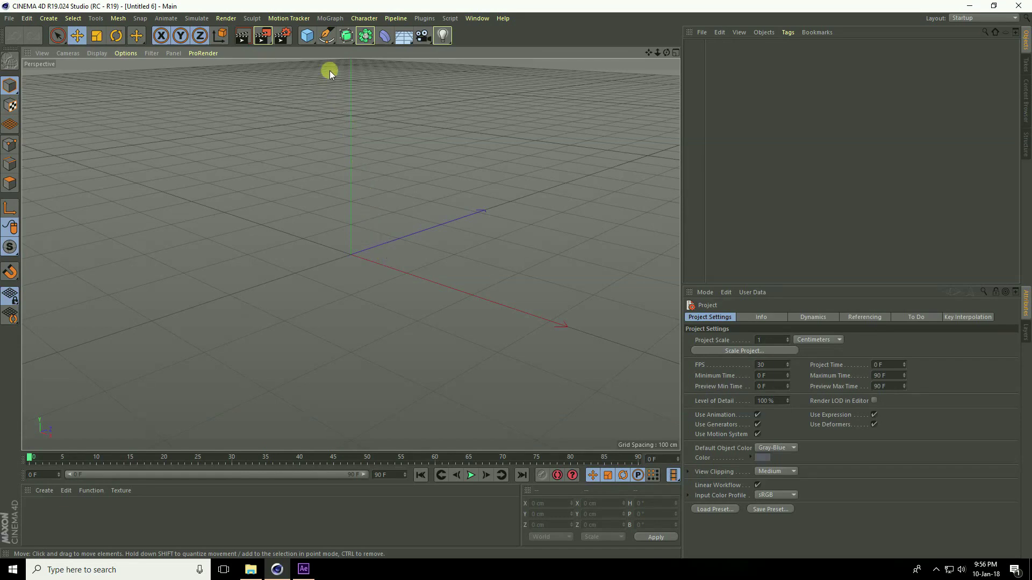
Step: Add a MoText object that reads "BATMAN" on the first line and "THE DARK KNIGHT" on the second
left_click(330, 18)
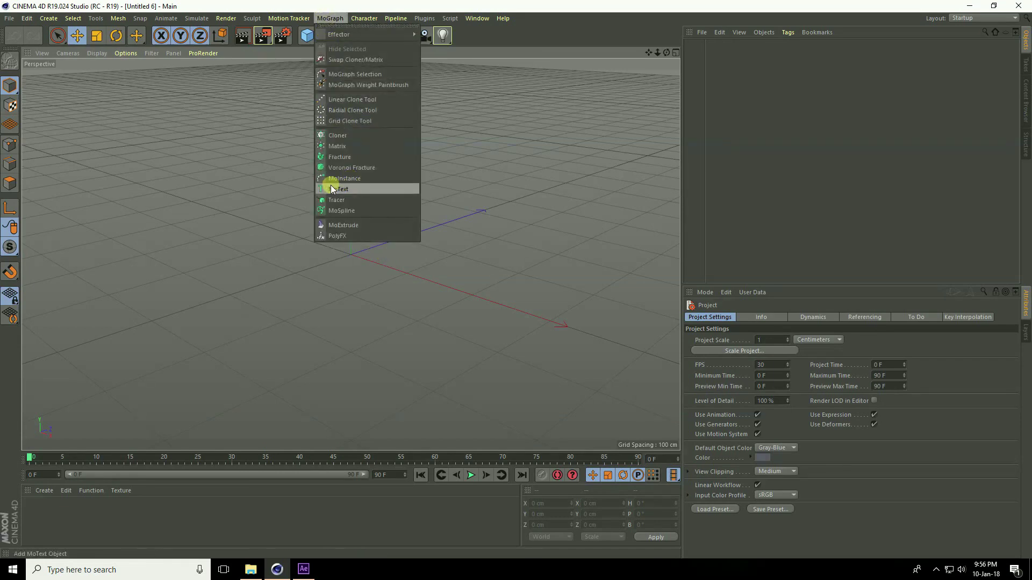
left_click(353, 188)
left_click_drag(372, 274, 449, 272, "alt")
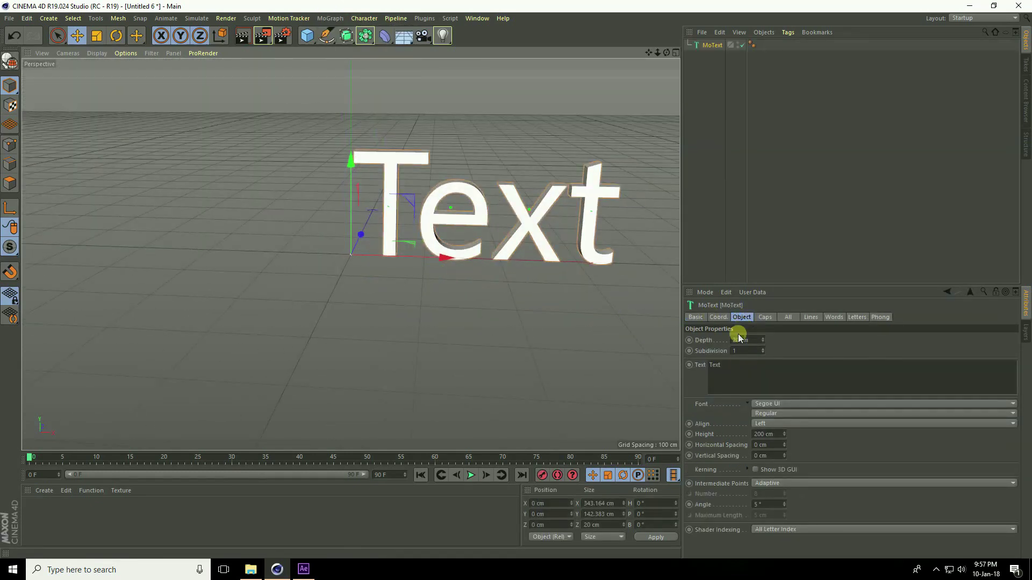
double_click(715, 364)
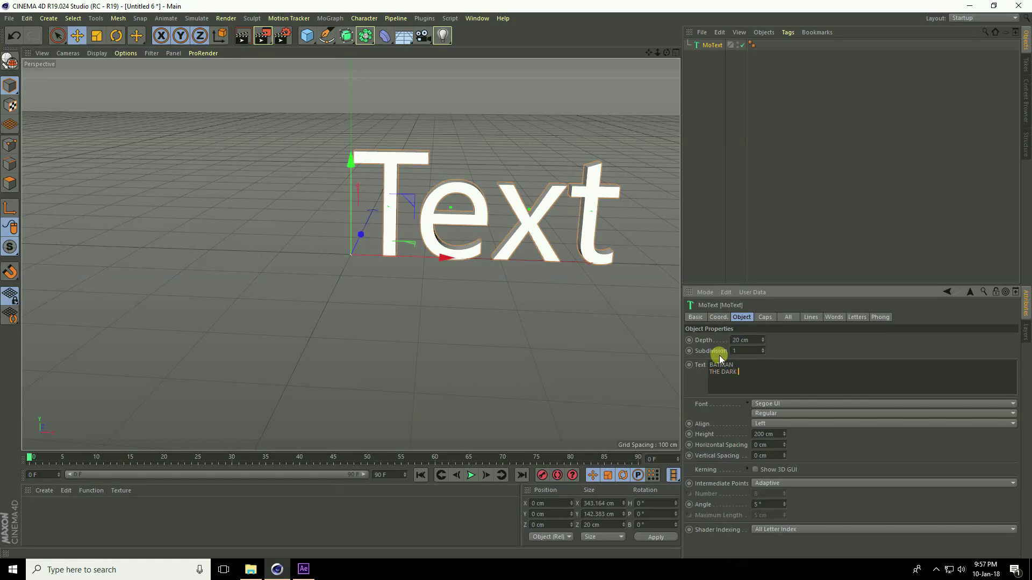
type("NIGHT")
Step: Align the text to the middle and set its font to BatmanForeverAlternate
left_click(762, 423)
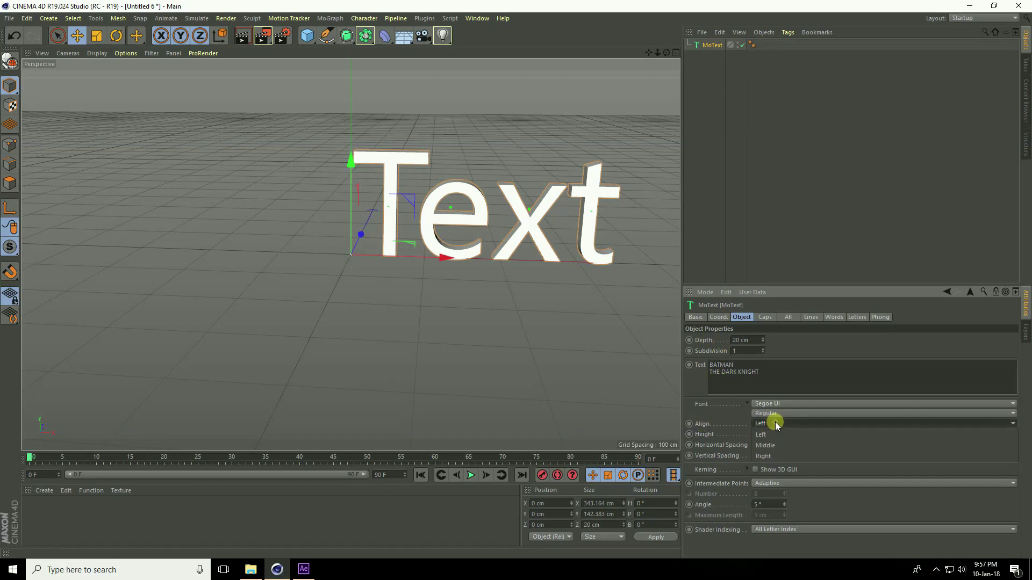
left_click(771, 445)
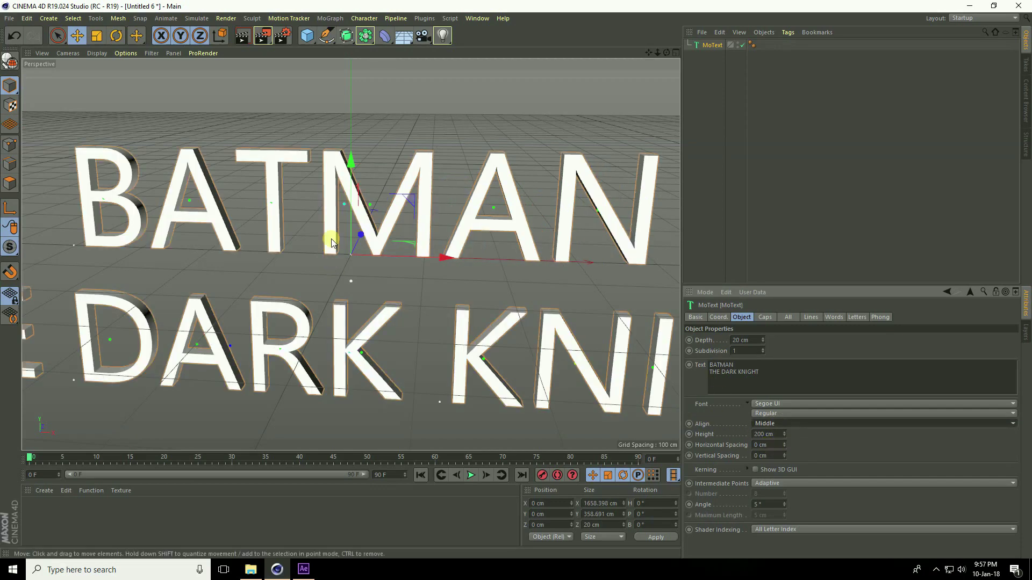
left_click(788, 403)
scroll(789, 404, "up", 15)
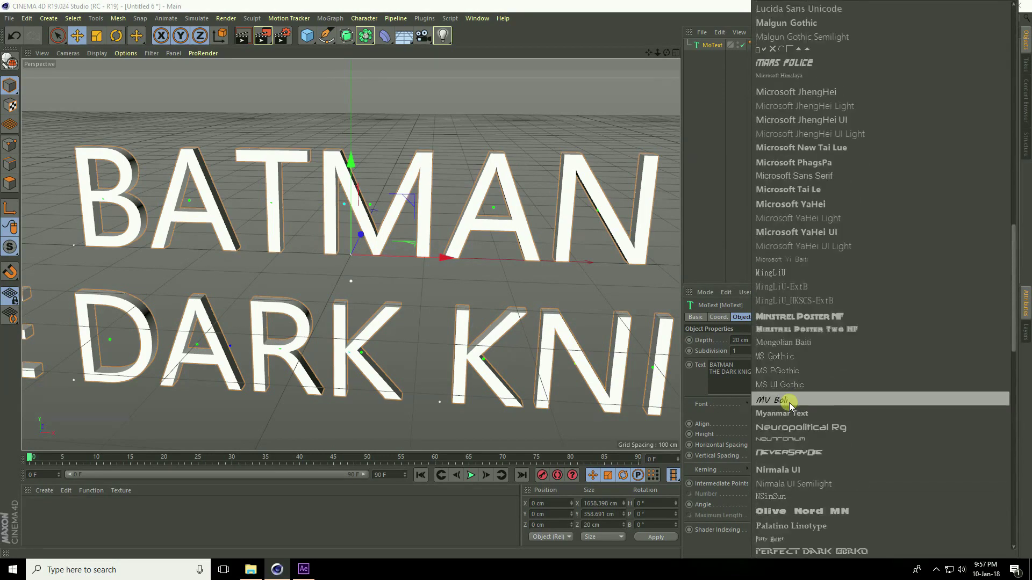
scroll(788, 402, "up", 10)
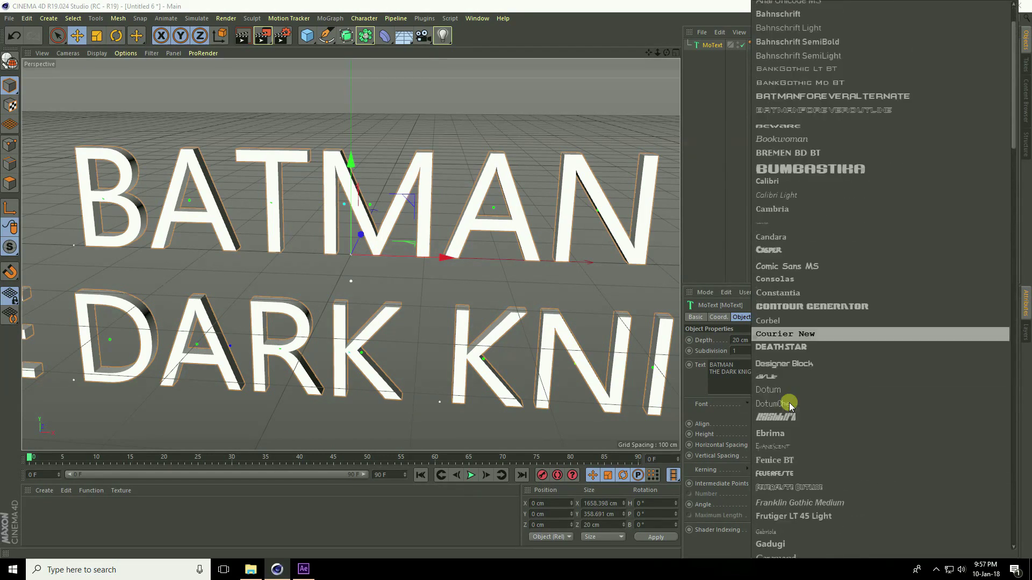
left_click(802, 98)
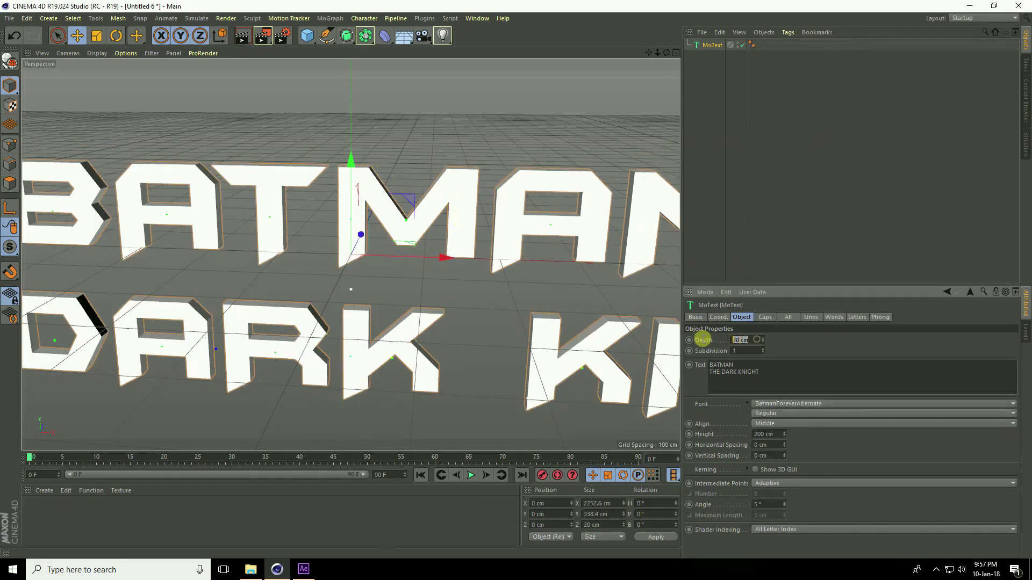
Step: Set the text's depth to 100 cm, with horizontal spacing of -14 cm and vertical spacing of -50 cm
left_click(755, 339)
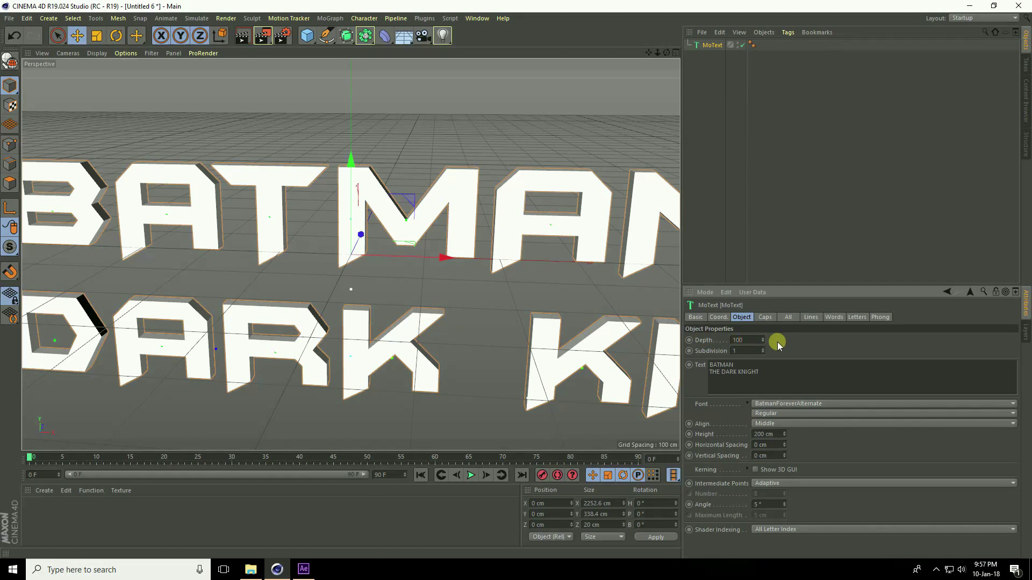
mouse_move(349, 282)
left_mouse_down("alt")
mouse_move(365, 267)
mouse_move(358, 276)
left_mouse_up("alt")
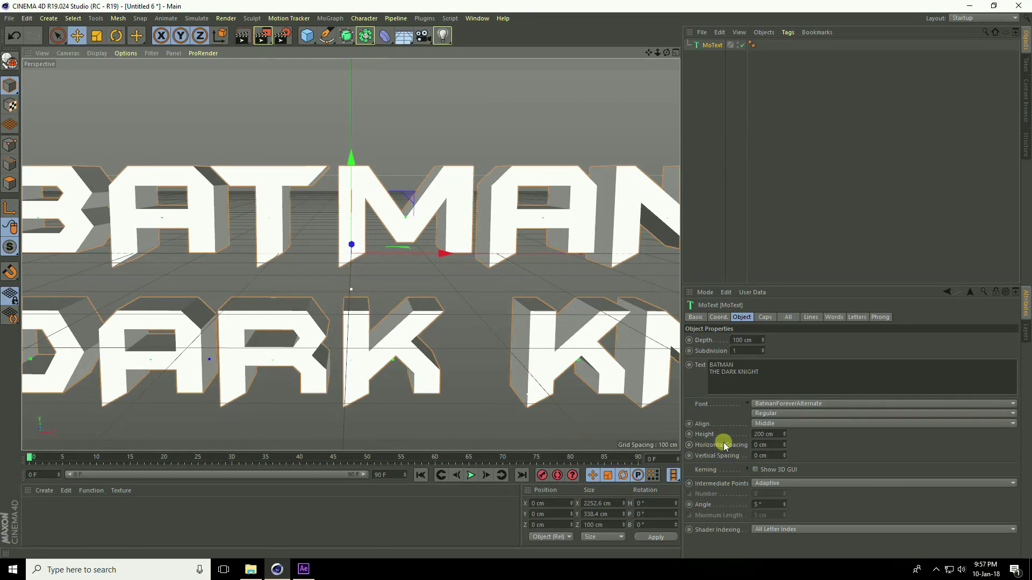
left_click_drag(784, 447, 784, 449)
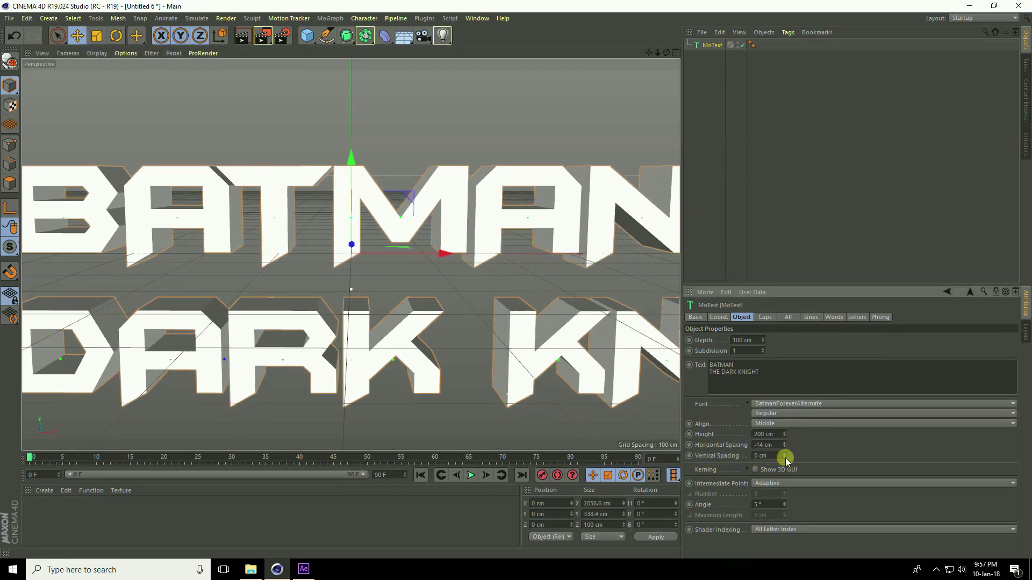
left_click_drag(785, 458, 785, 459)
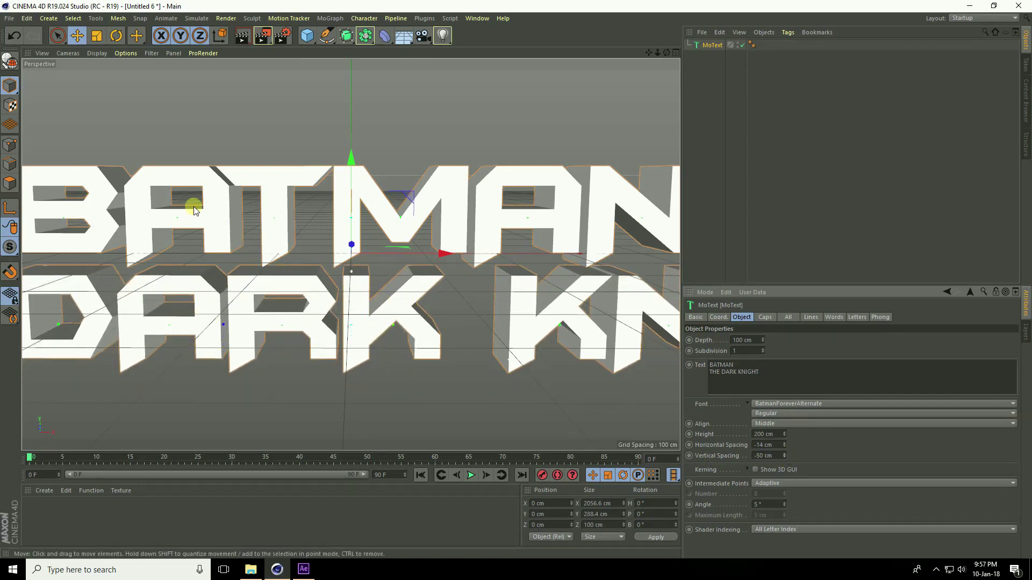
Step: With the viewport in Gouraud Shading (Lines), set the text's subdivision to 15 and its intermediate points to Subdivided
left_click(97, 53)
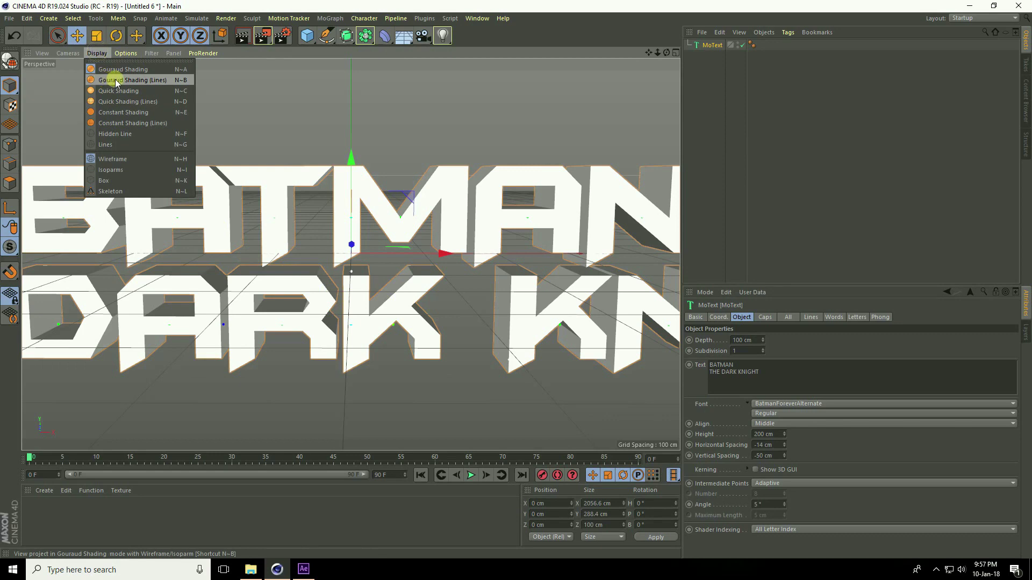
left_click(134, 79)
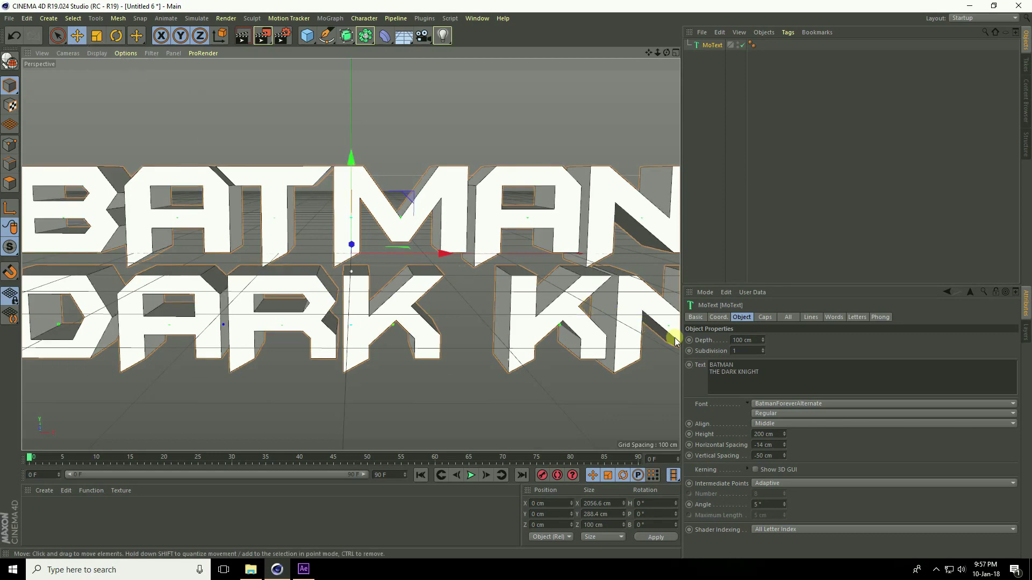
left_click(743, 351)
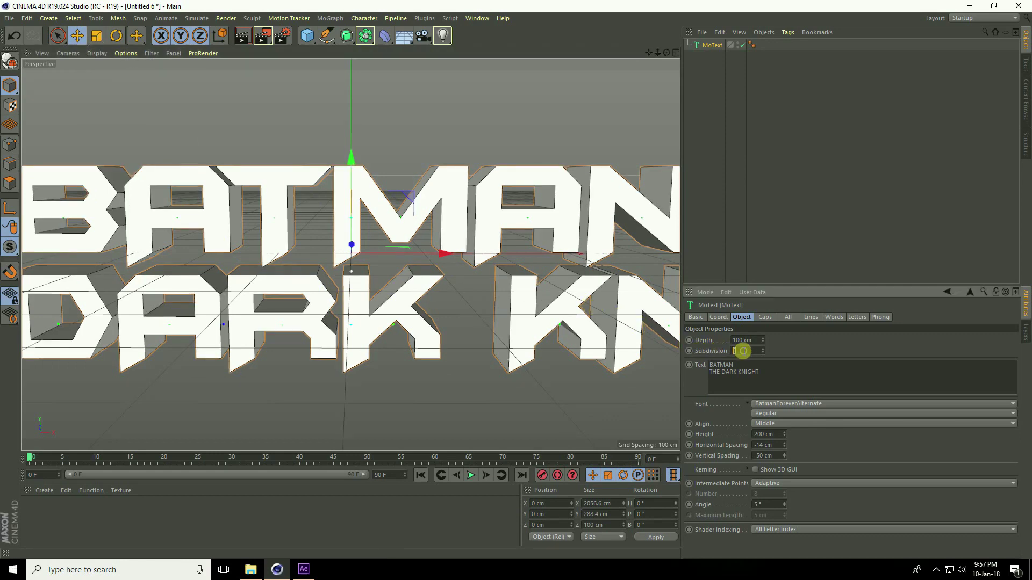
type("15")
key("Return")
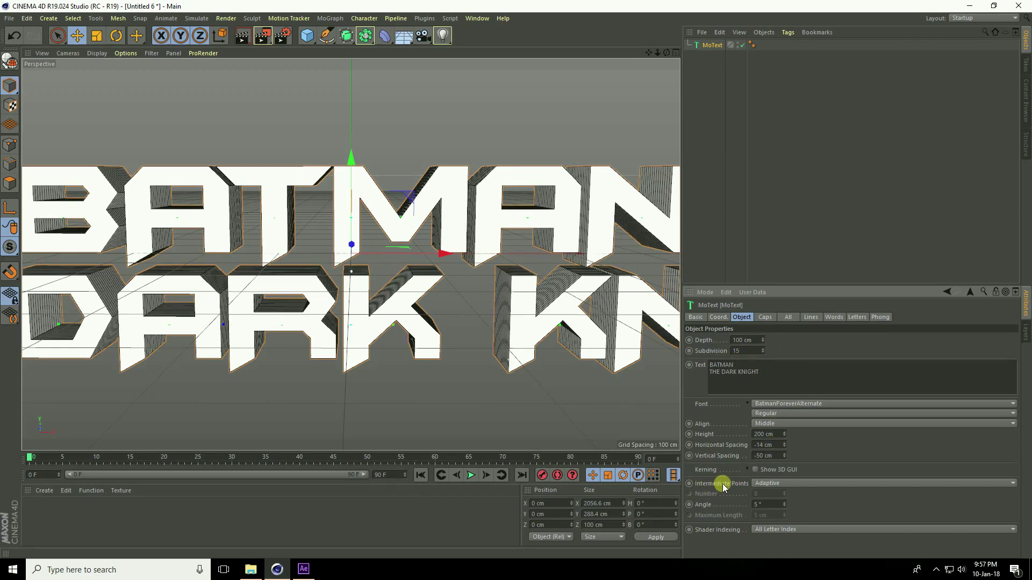
left_click(788, 482)
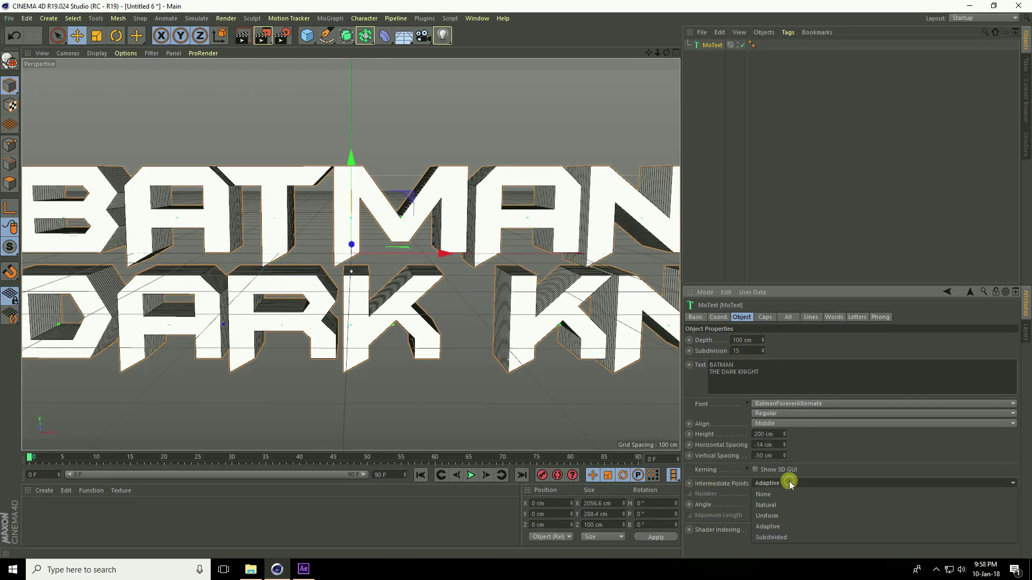
left_click(794, 536)
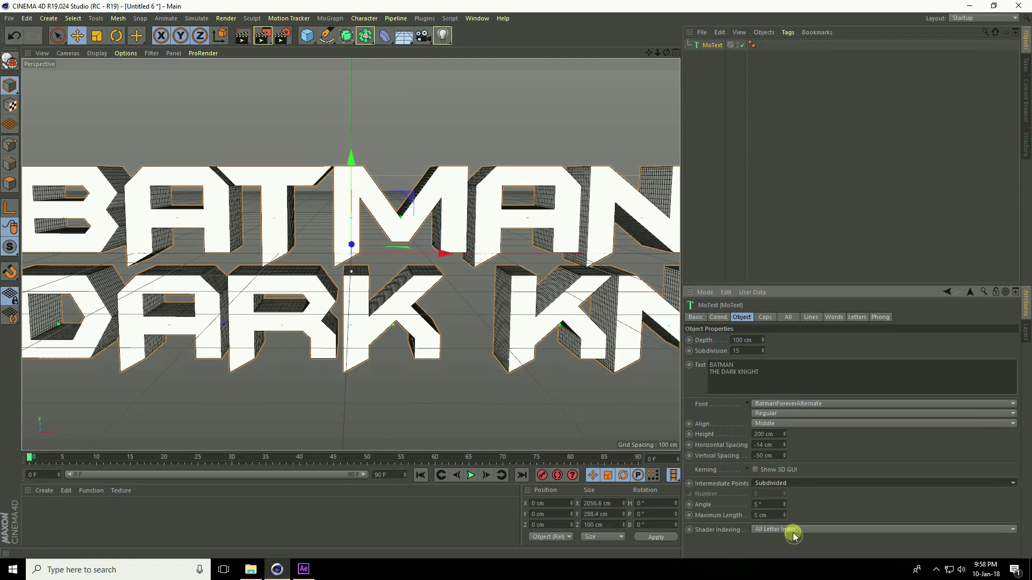
Step: Set the text's cap type to Quadrangles with a regular grid of 5 cm width
left_click(765, 318)
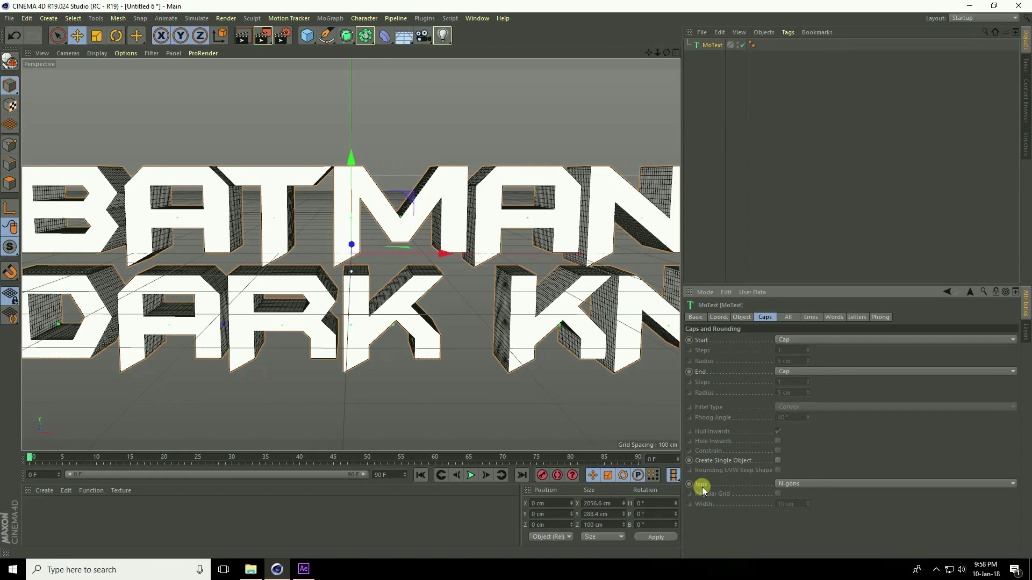
left_click(782, 485)
left_click(792, 505)
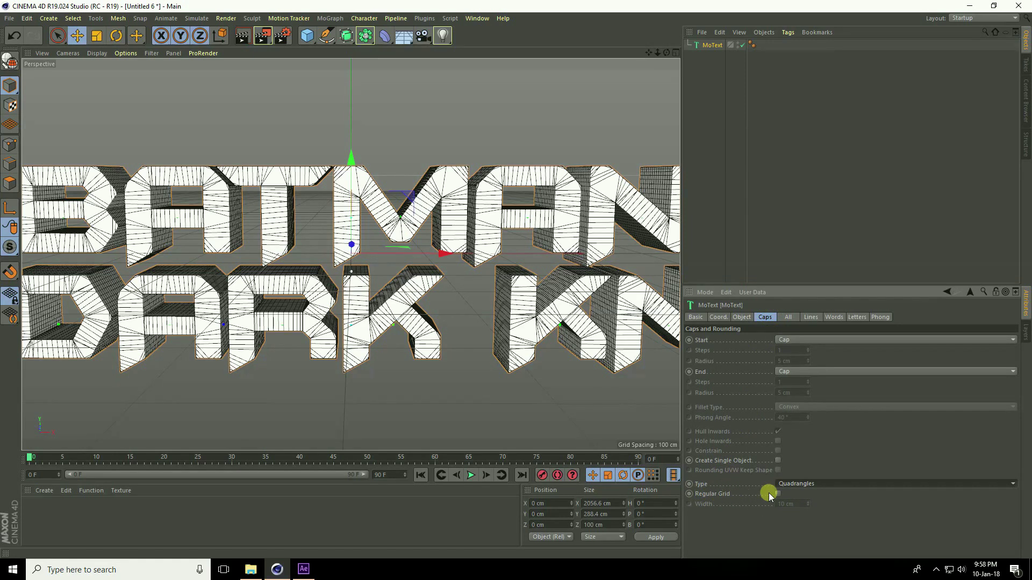
left_click(778, 493)
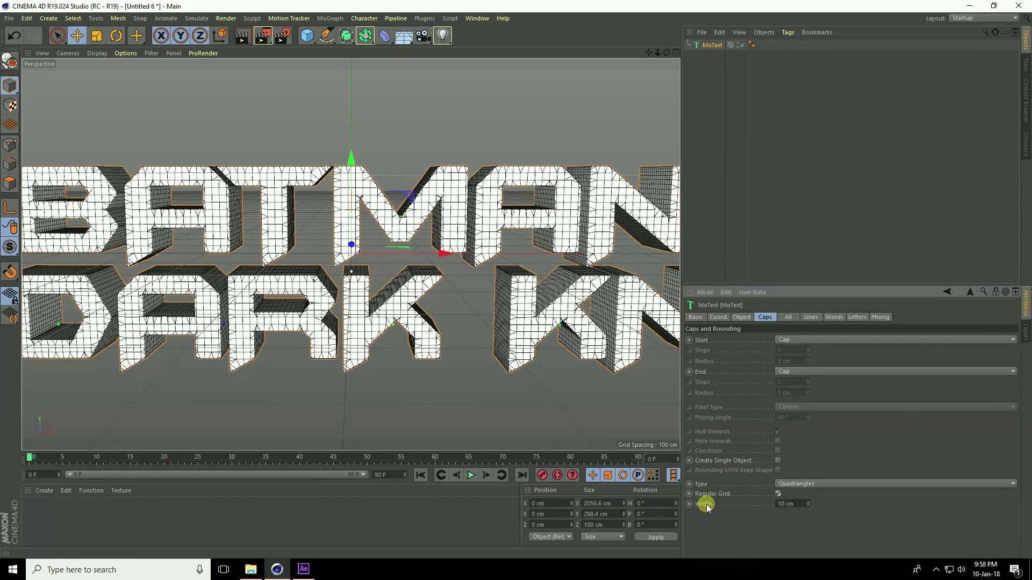
left_click(794, 504)
type("5")
key("Return")
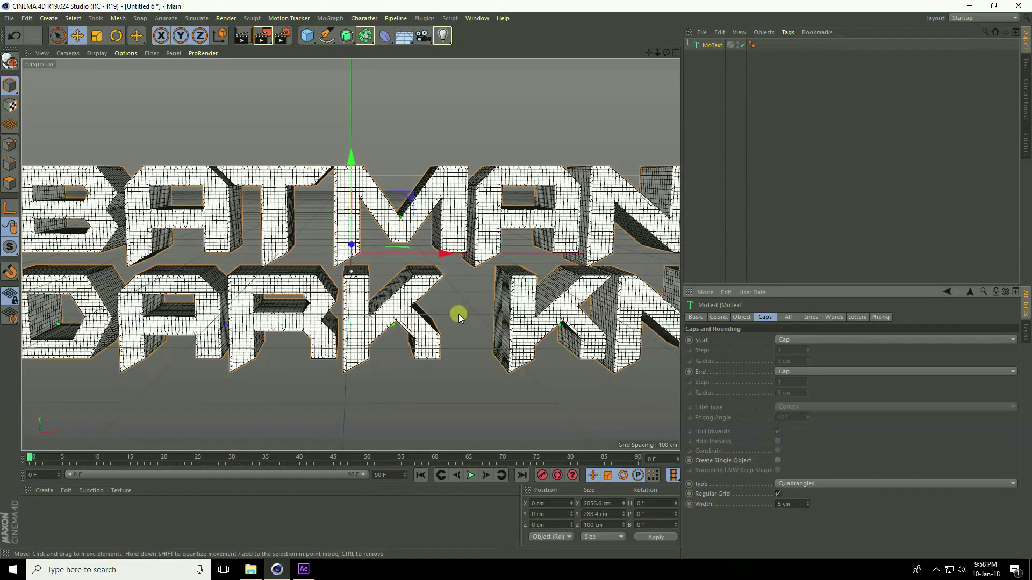
Step: Add a Twist deformer and make it a child of the MoText object
scroll(438, 312, "down", 5)
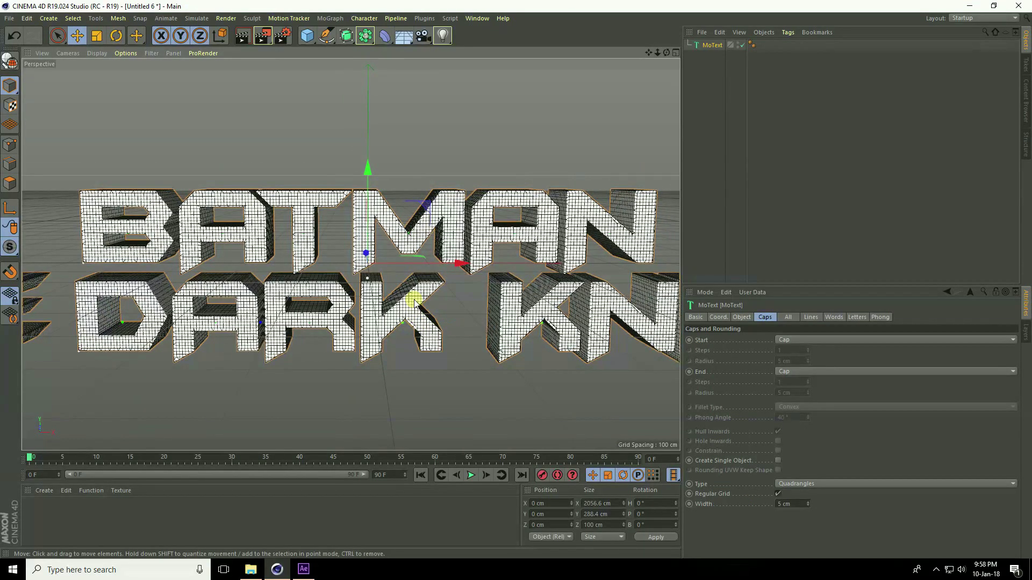
left_click(385, 36)
left_click(415, 72)
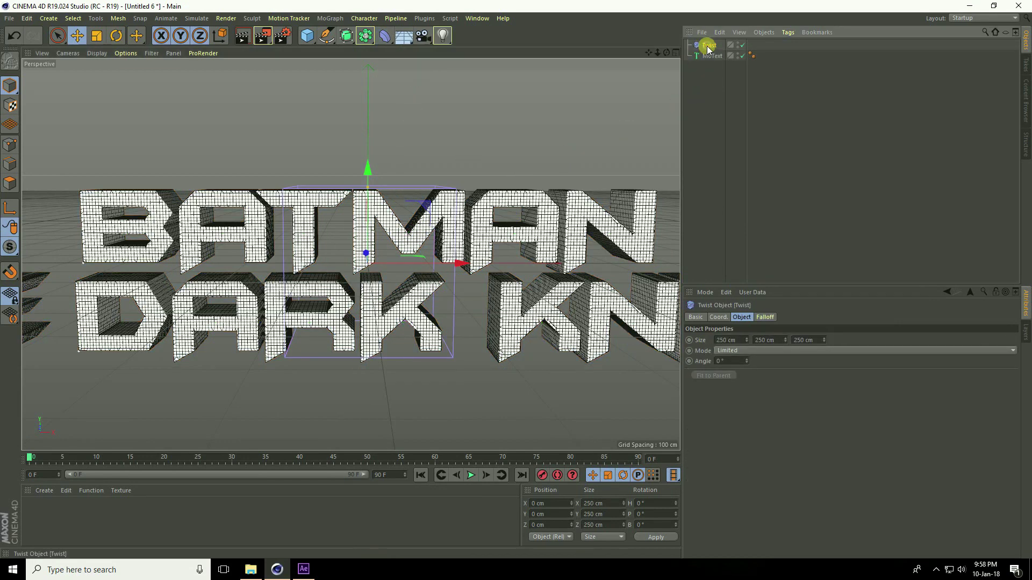
left_click_drag(708, 48, 712, 58)
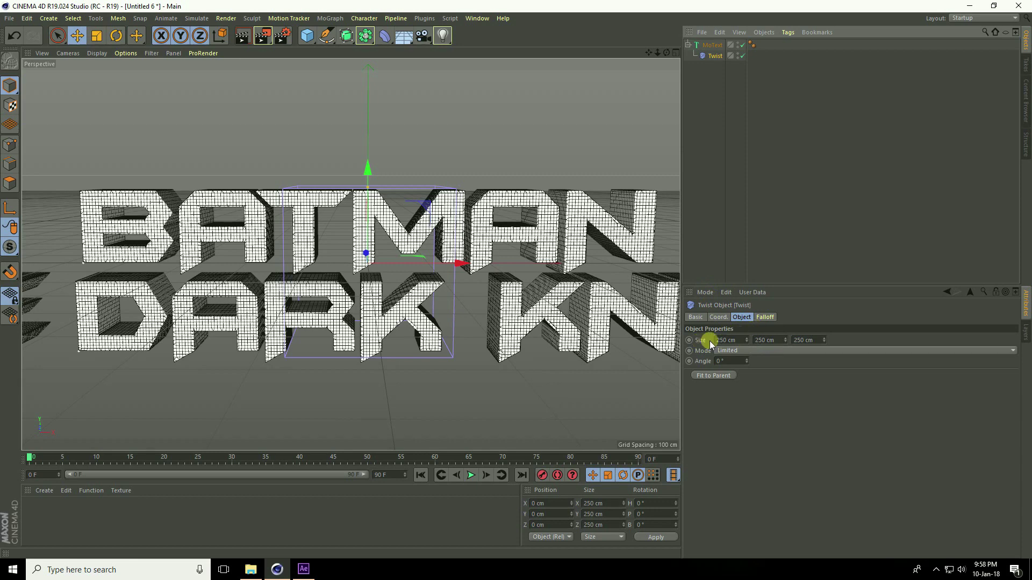
Step: Set the Twist deformer's Y size to 2000 cm and its bank rotation to 90° so it spans the text lengthwise
left_click(766, 340)
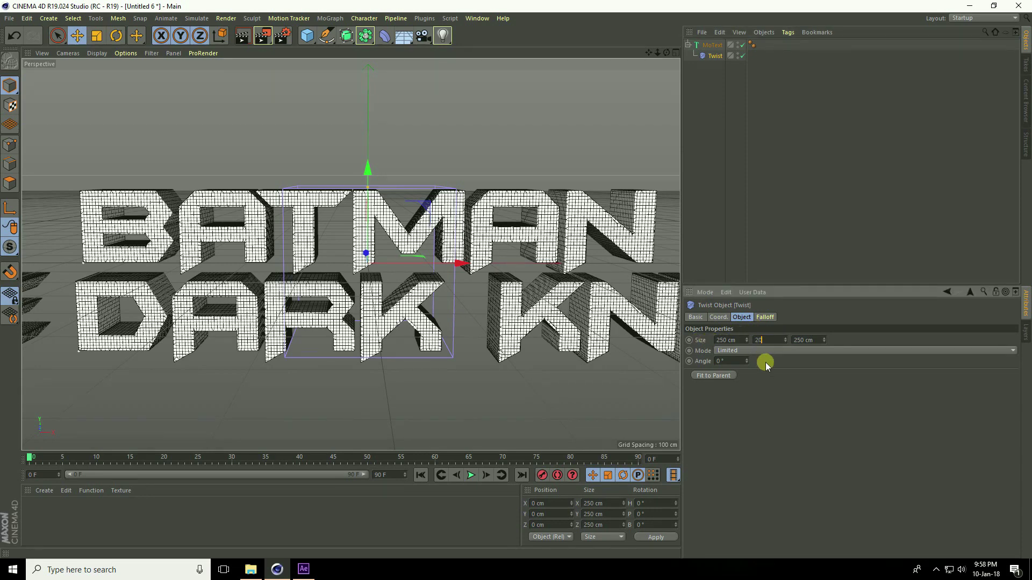
type("2000")
key("Return")
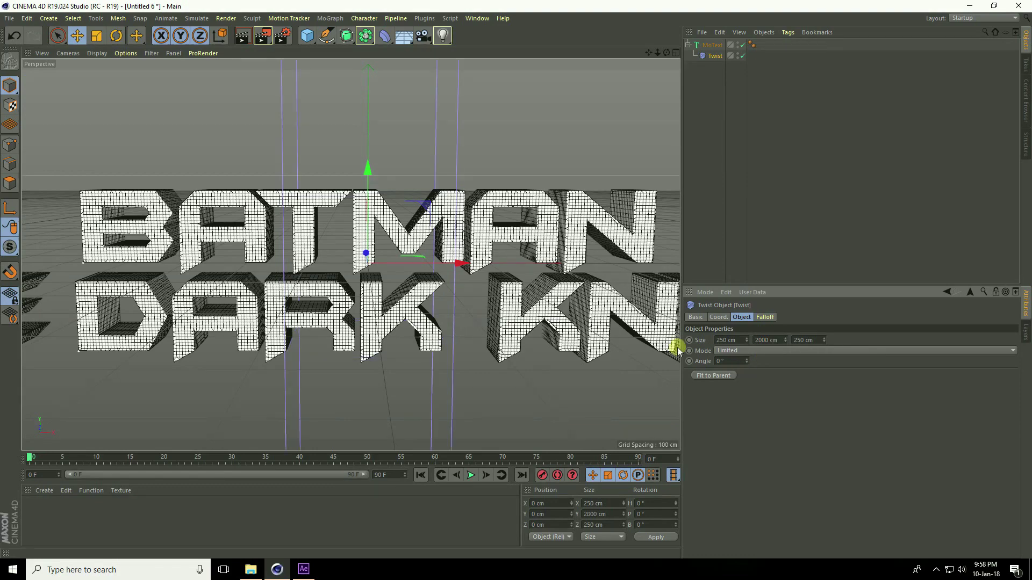
left_click_drag(656, 53, 516, 279)
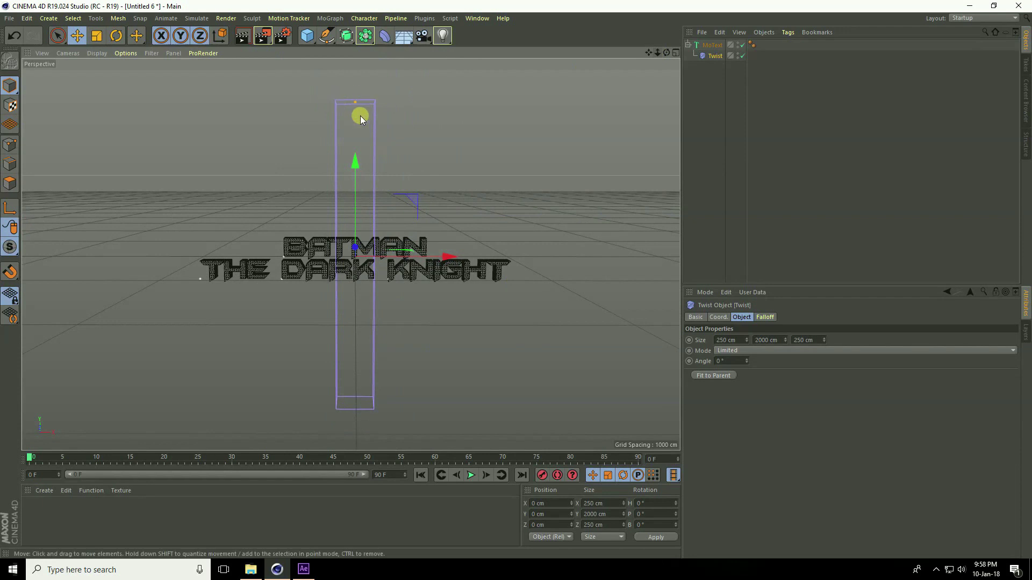
left_click(718, 317)
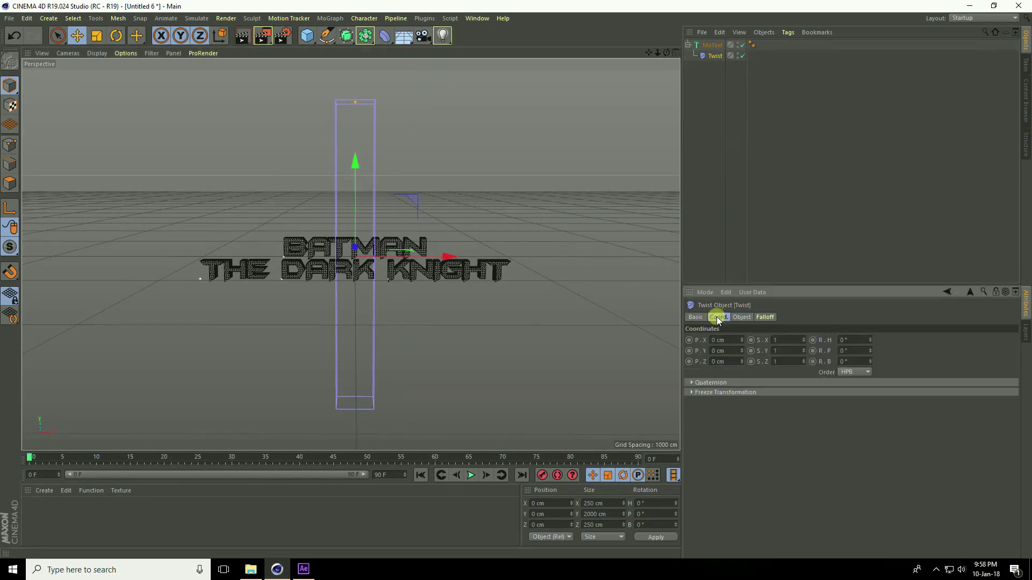
left_click(834, 361)
type("90")
key("Return")
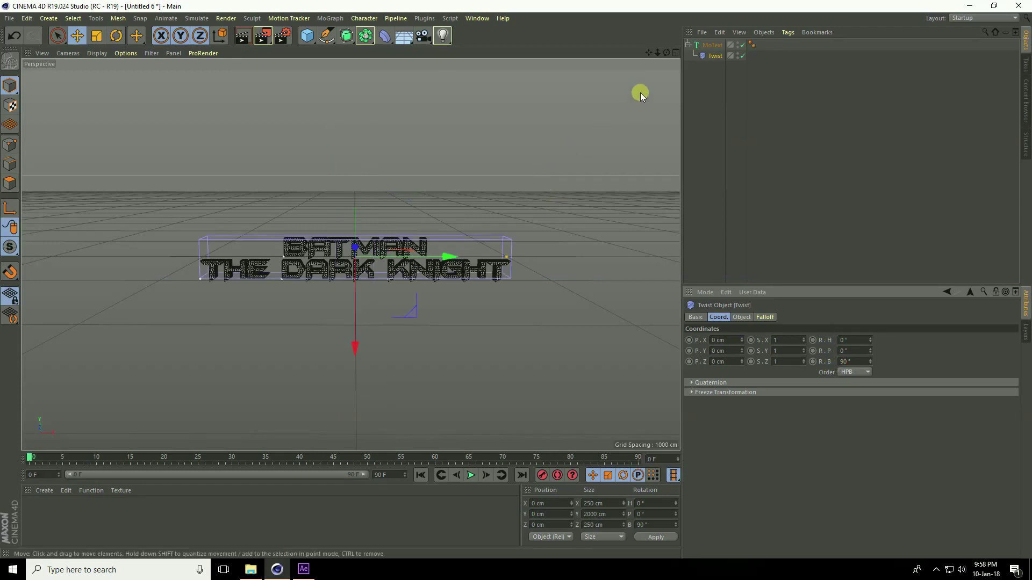
Step: Try a Twist angle of 184° on the text and undo the change
scroll(516, 279, "up", 10)
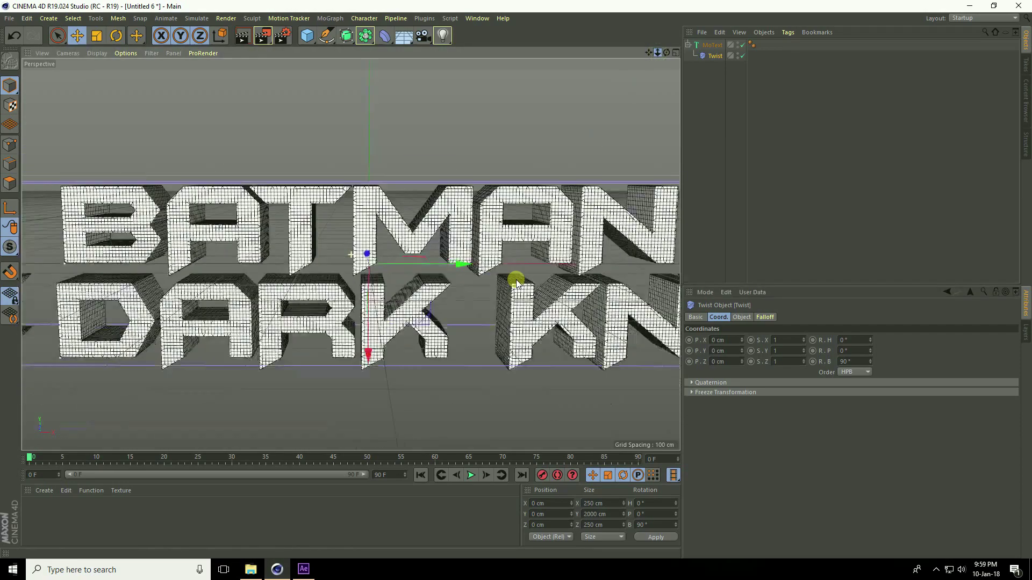
left_click(741, 317)
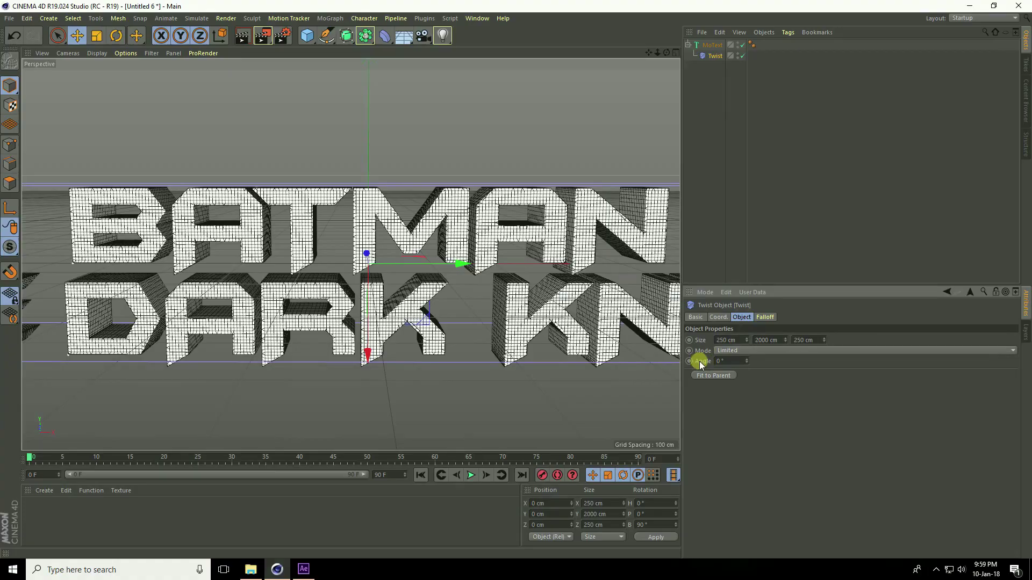
left_click_drag(745, 359, 746, 358)
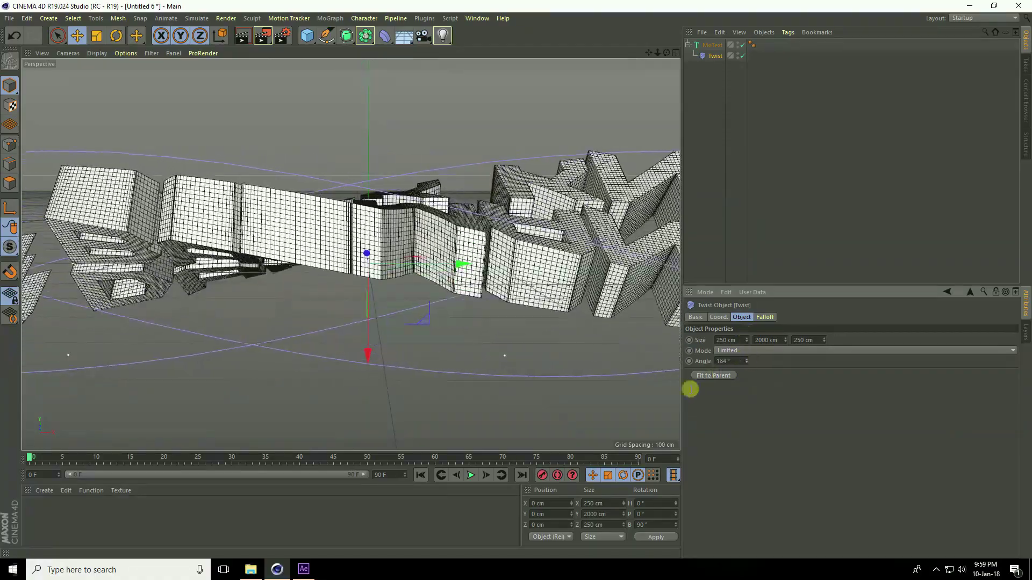
key("ctrl+z")
Step: Extend the project's end time to 300 frames
scroll(456, 276, "down", 5)
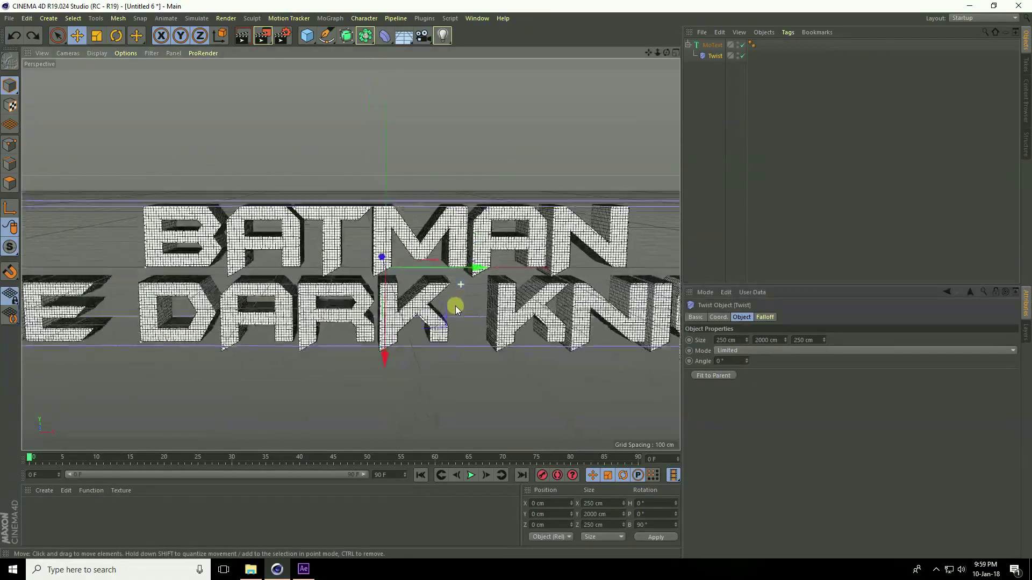
scroll(440, 329, "down", 1)
left_click_drag(404, 474, 349, 474)
type("300")
key("Return")
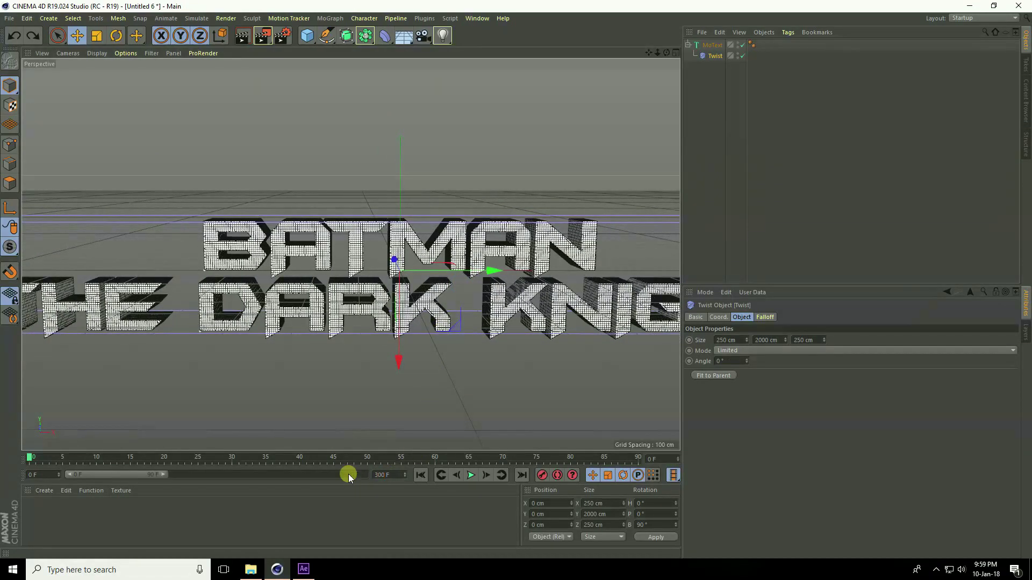
Step: Extend the timeline's preview range to 300 frames and keyframe the Twist angle at 360° on frame 0
left_click_drag(166, 475, 395, 478)
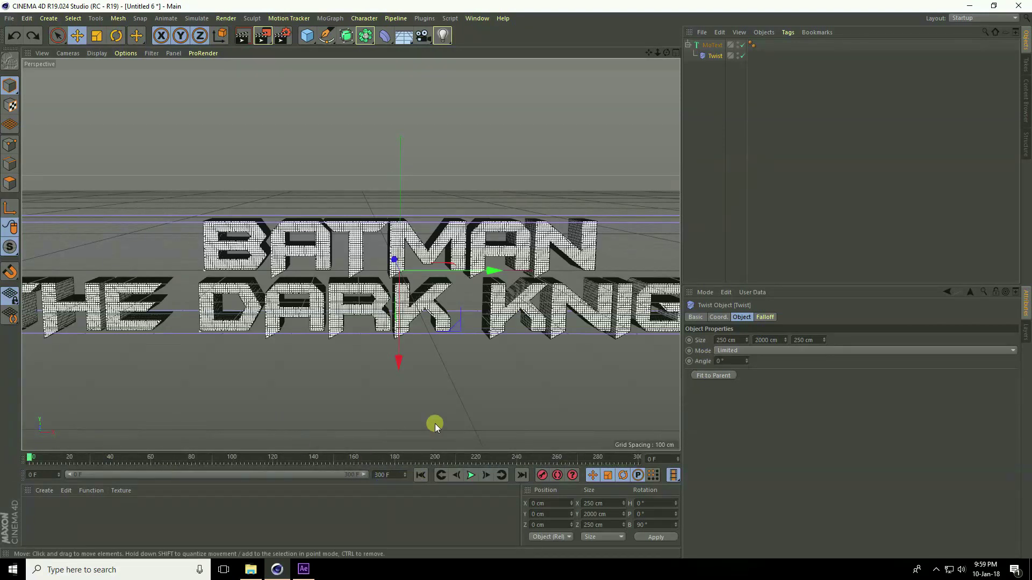
left_click(728, 361)
type("360")
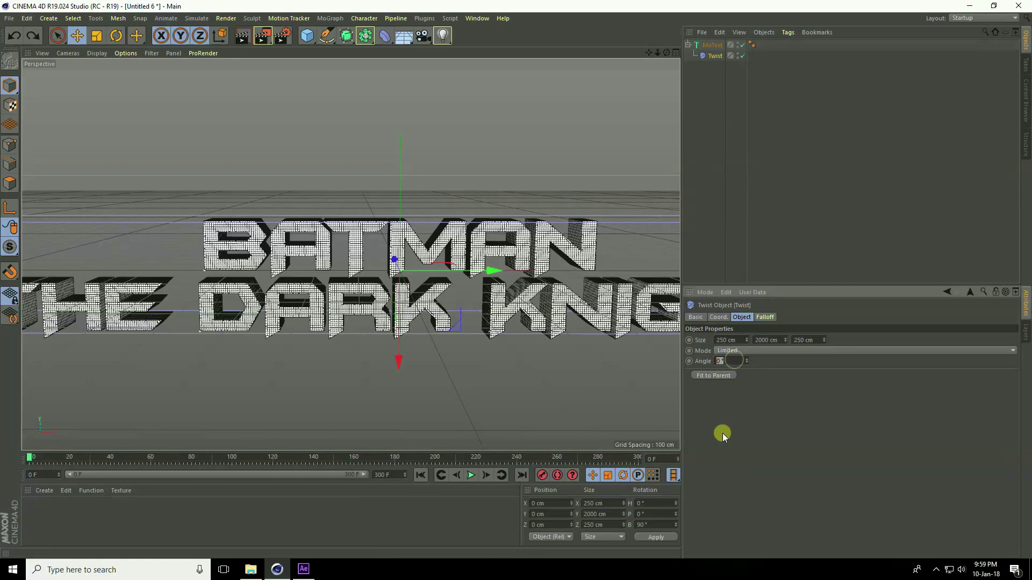
key("Return")
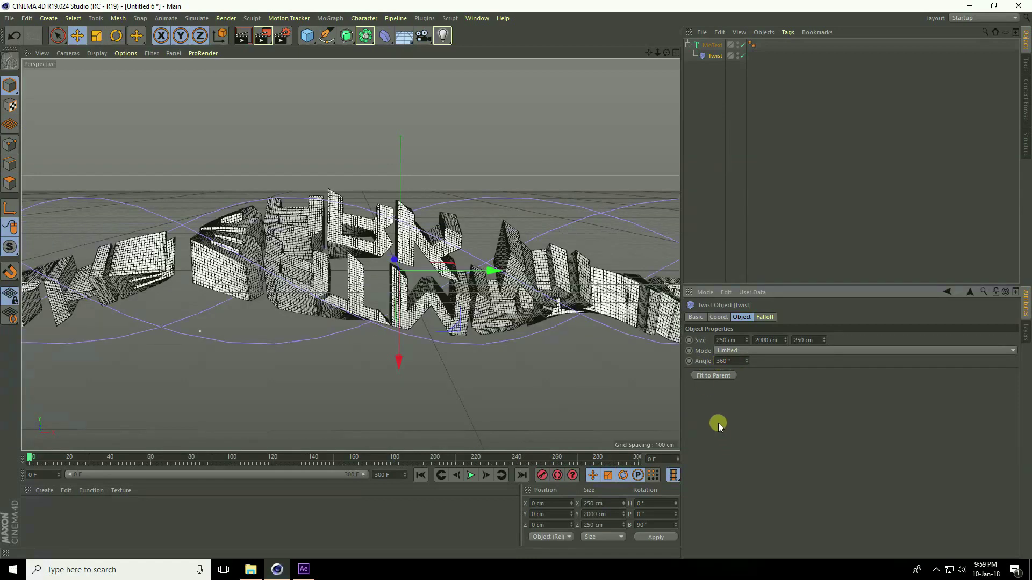
left_click(689, 360, "ctrl")
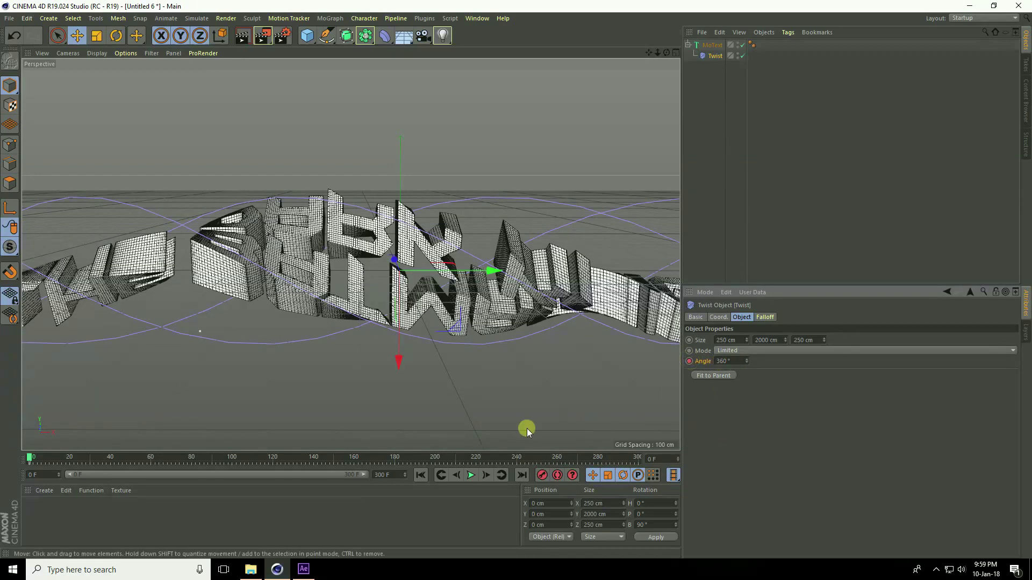
Step: Keyframe the Twist deformer's angle at 240° on frame 40
left_click_drag(28, 456, 112, 463)
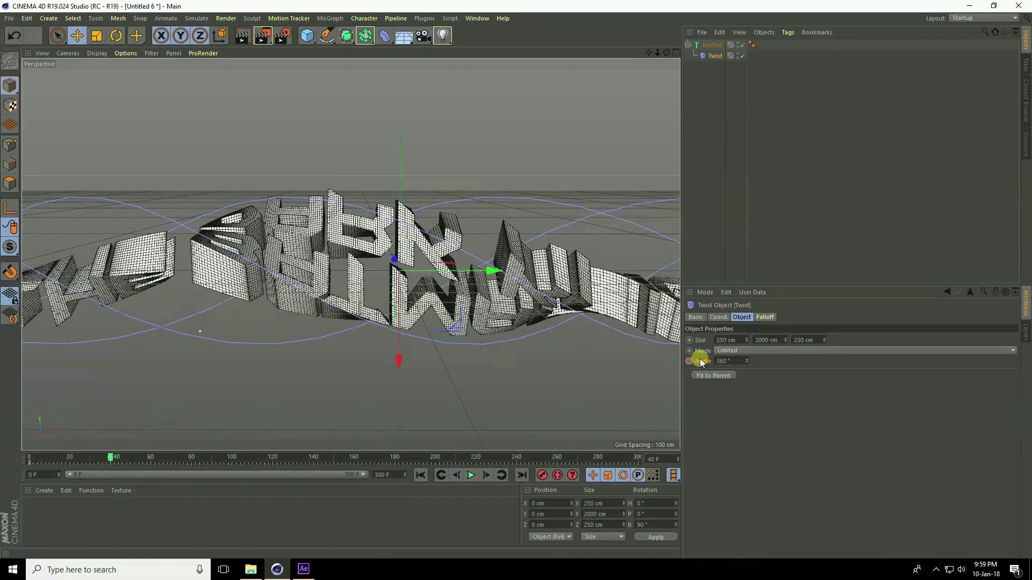
double_click(725, 360)
type("24")
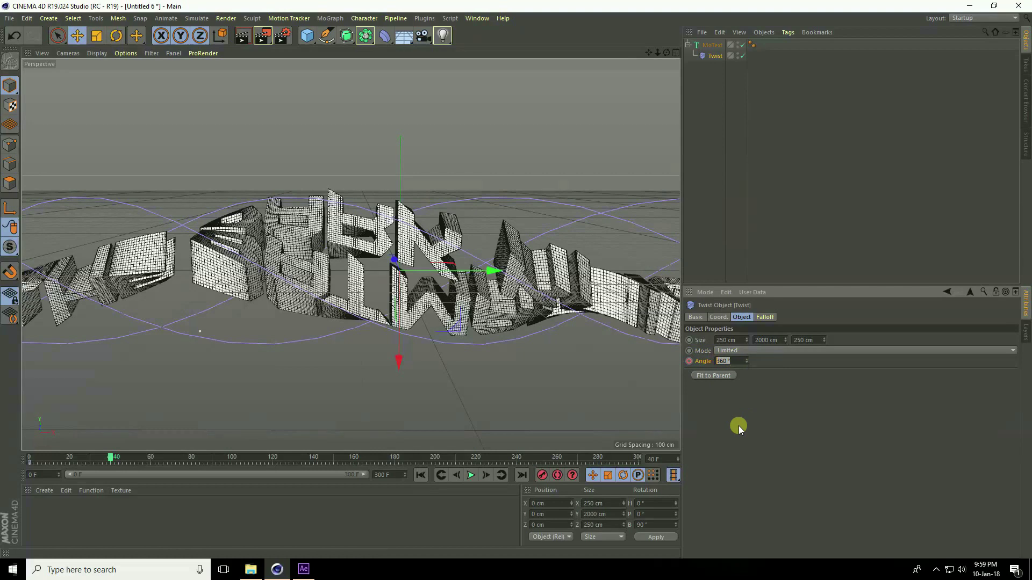
type("0")
key("Return")
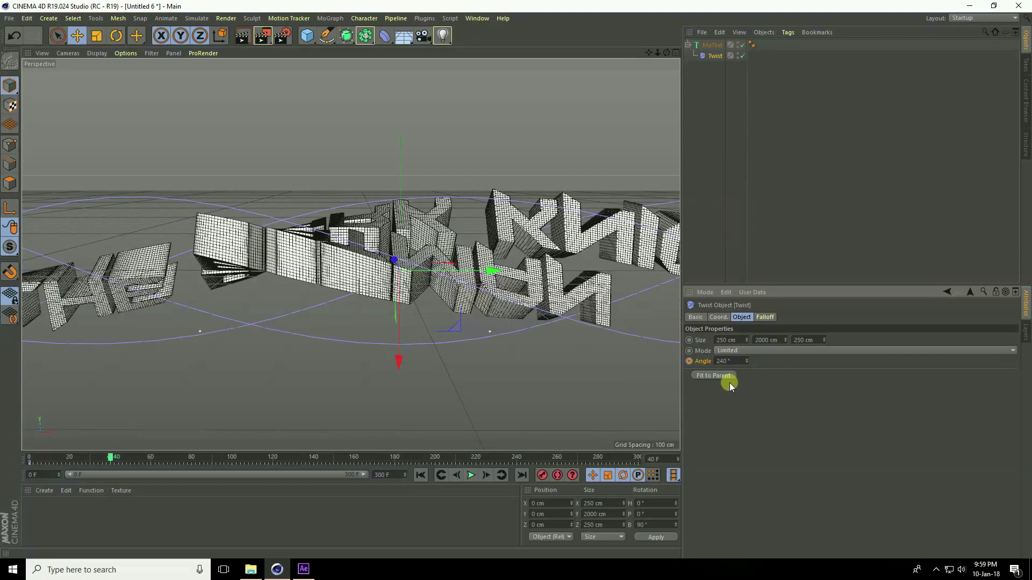
left_click(689, 361)
Step: Keyframe the Twist deformer's angle at 0° on frame 240 so the text ends untwisted
left_click_drag(102, 466, 520, 466)
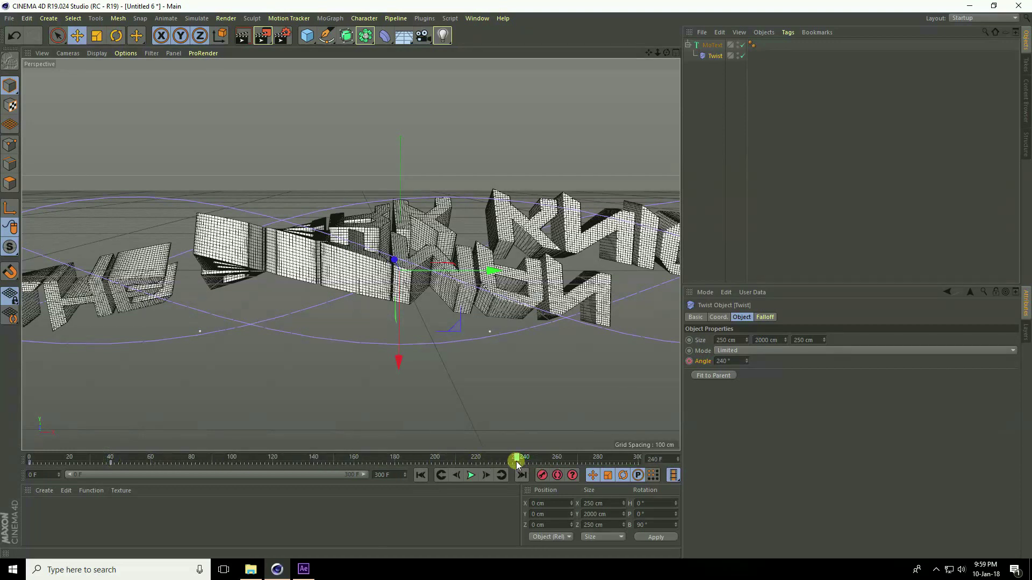
left_click(737, 361)
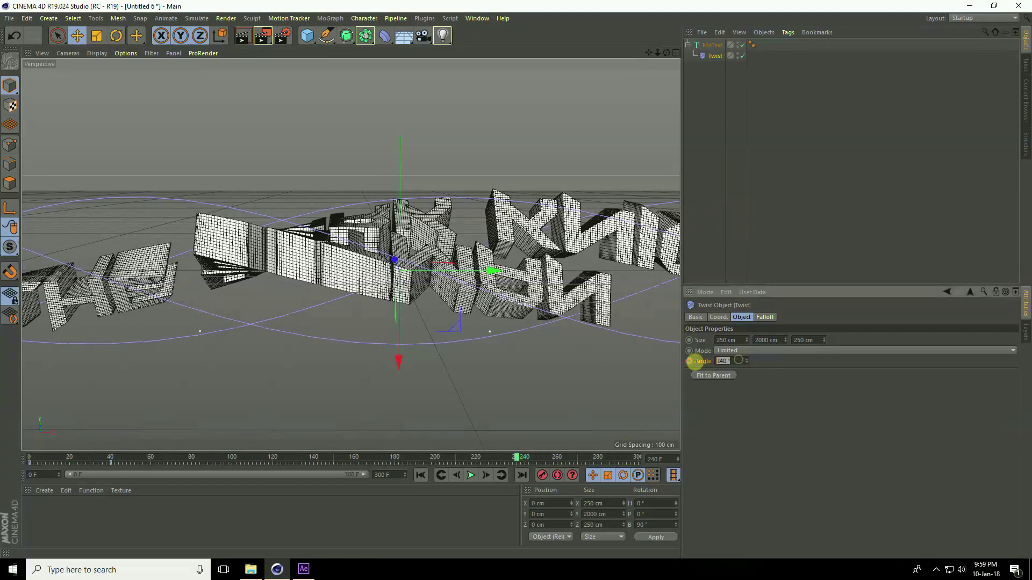
type("0")
key("Return")
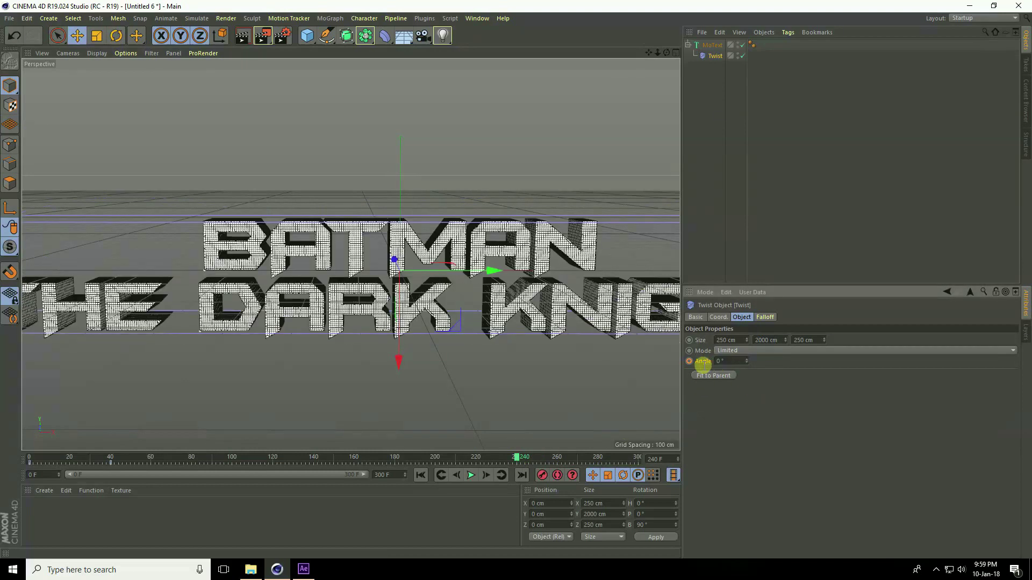
Step: Play the twist animation from the first frame with the whole title in view to check the untwisting
scroll(320, 300, "down", 2)
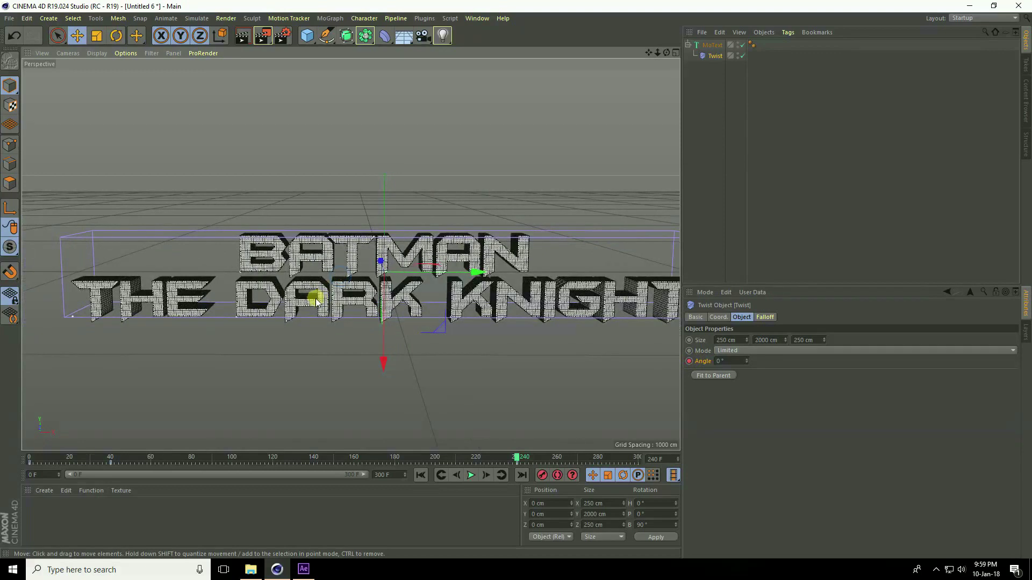
left_click_drag(648, 52, 329, 205)
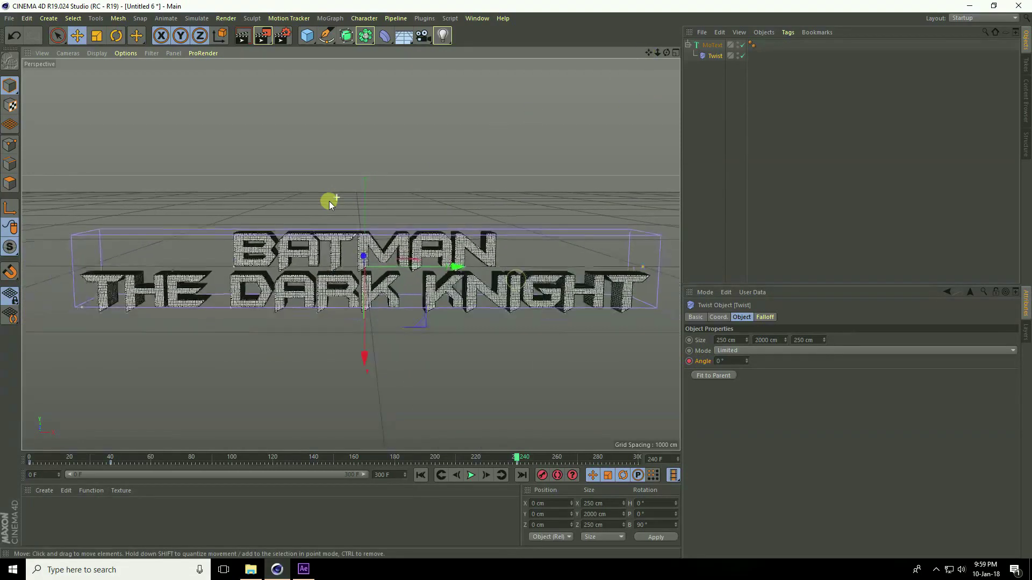
left_click(420, 475)
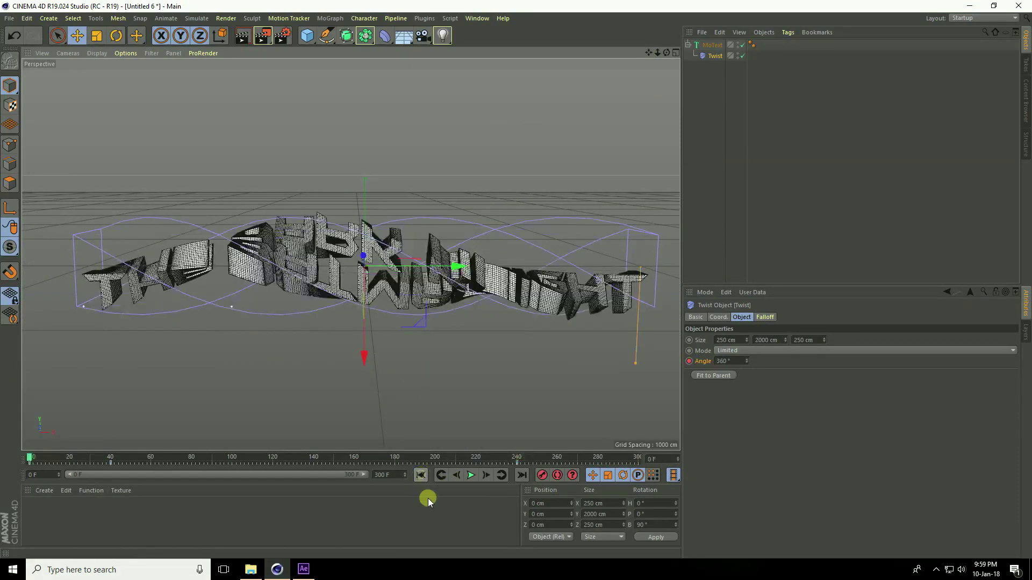
left_click(471, 476)
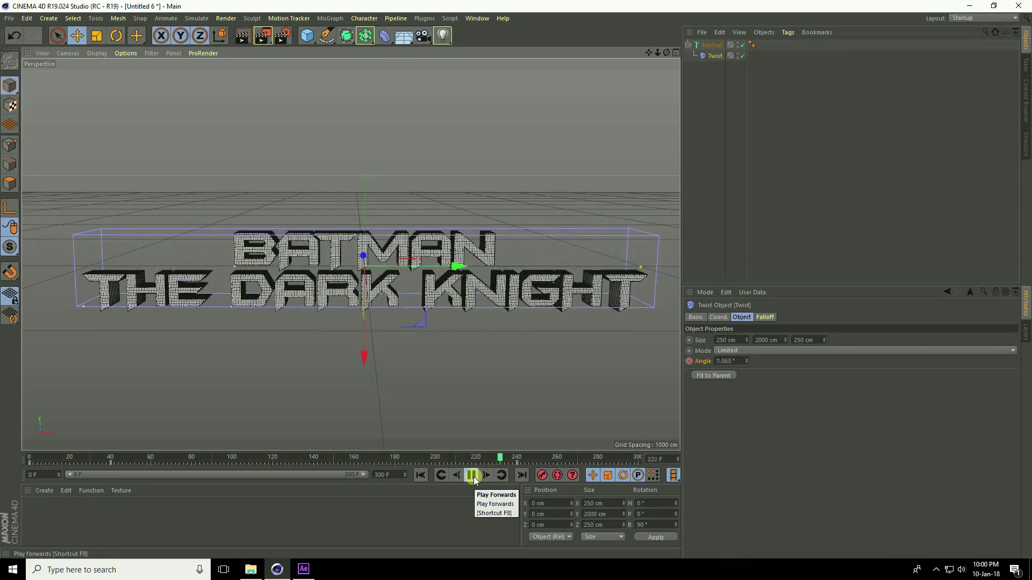
left_click(473, 476)
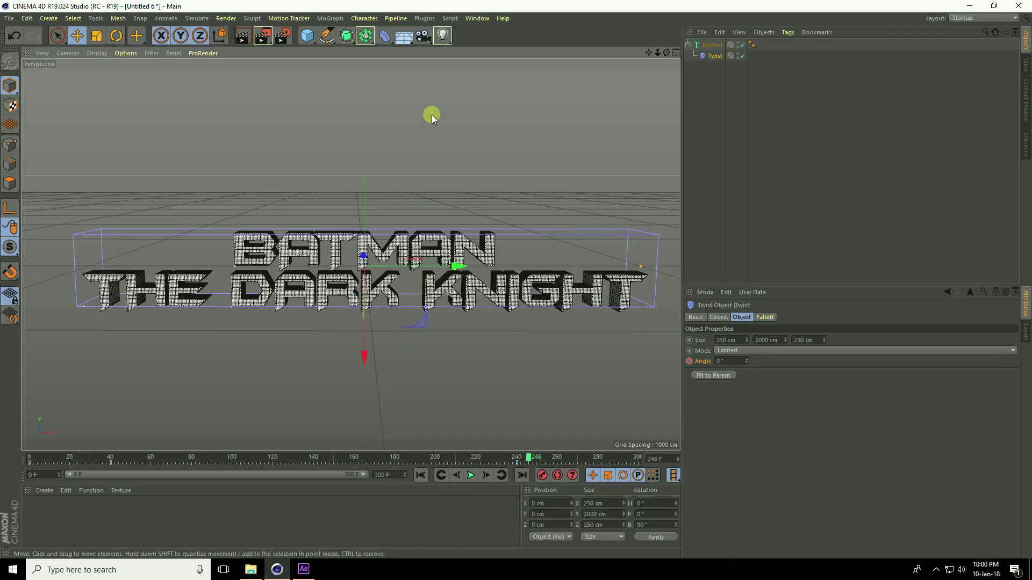
Step: Add a camera placed close to the text at about Z -689 cm and set its heading and pitch to 0°
left_click(423, 35)
left_click(467, 56)
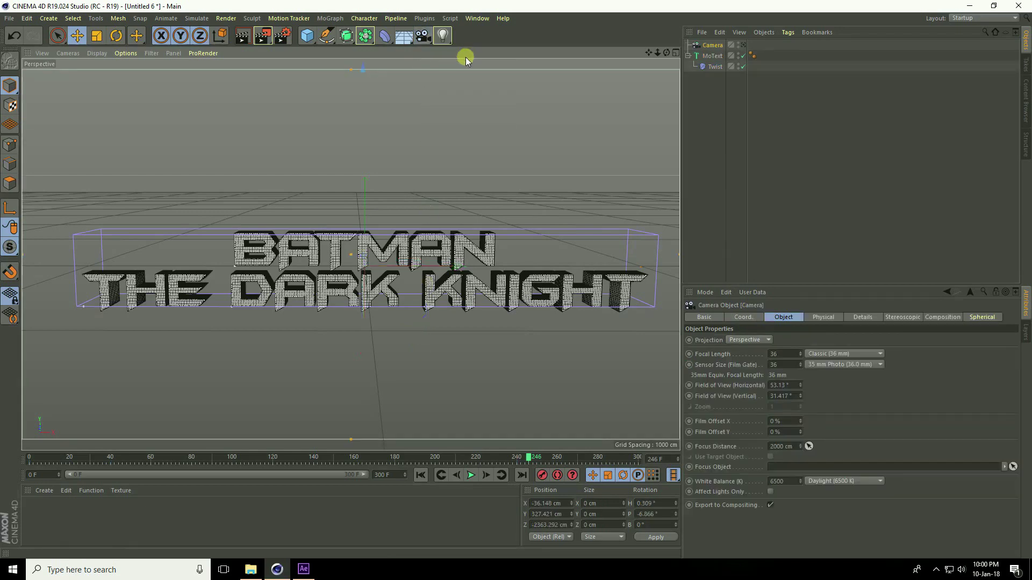
left_click(743, 45)
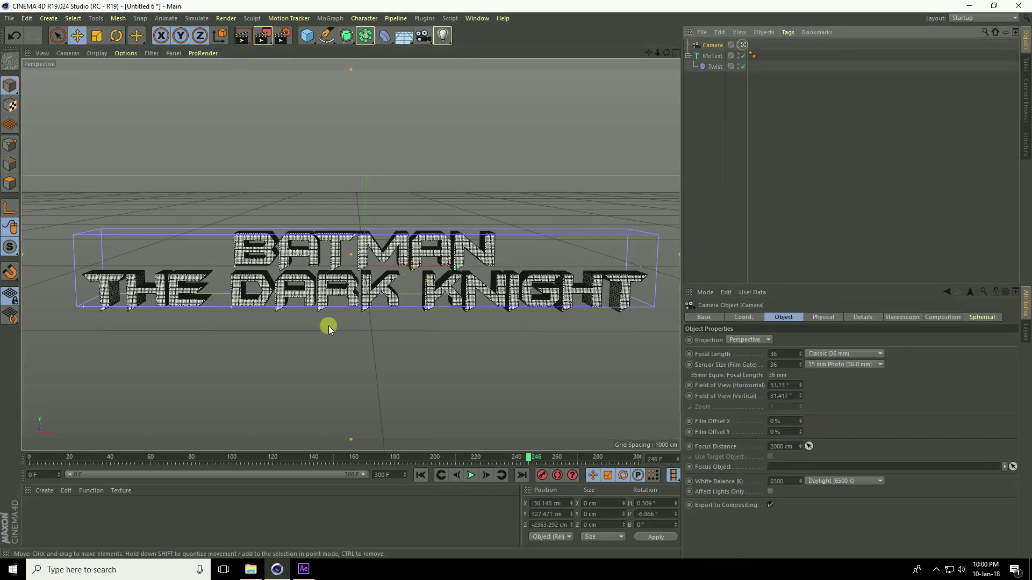
scroll(376, 269, "up", 5)
scroll(283, 299, "up", 4)
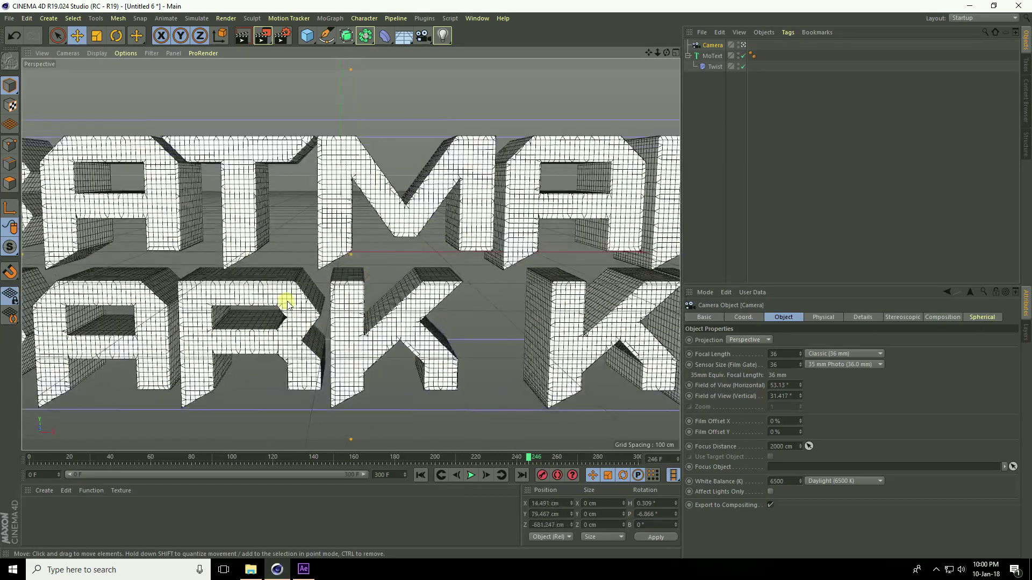
left_click(740, 46)
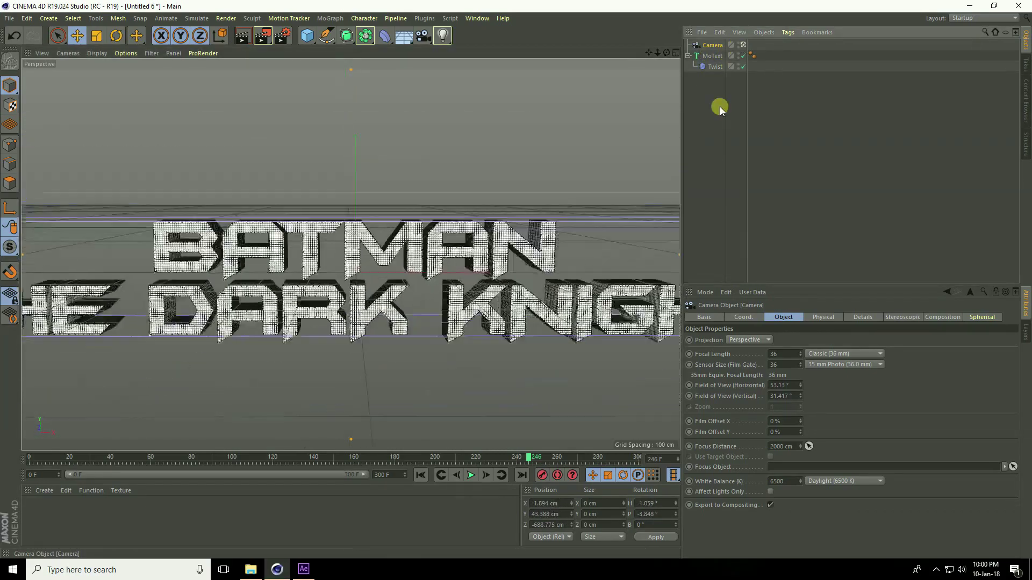
double_click(657, 503)
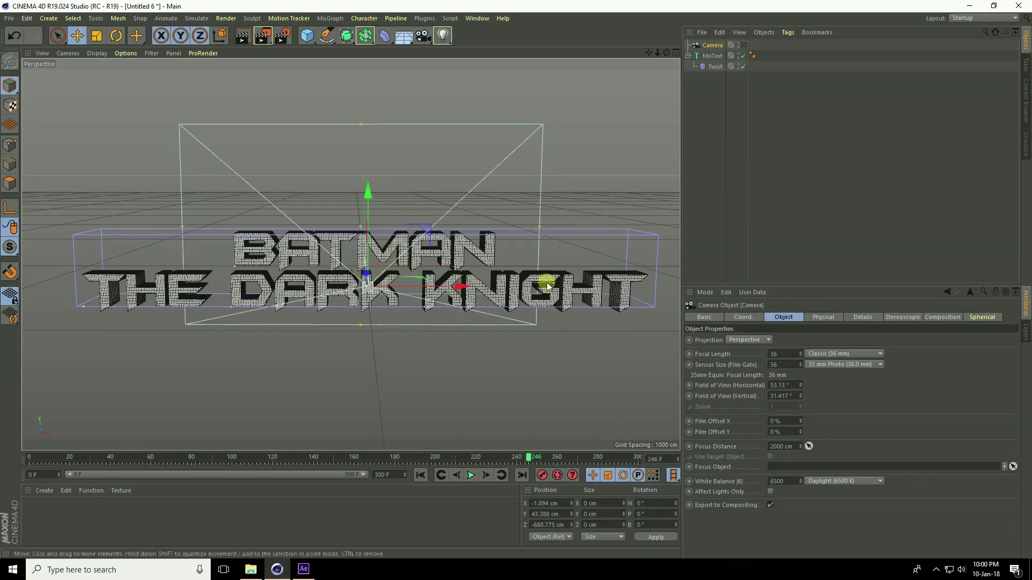
Step: At frame 0, move the camera along Z into the twisted text to about 21 cm and record a keyframe
left_click_drag(546, 281, 392, 306, "alt")
left_click(420, 475)
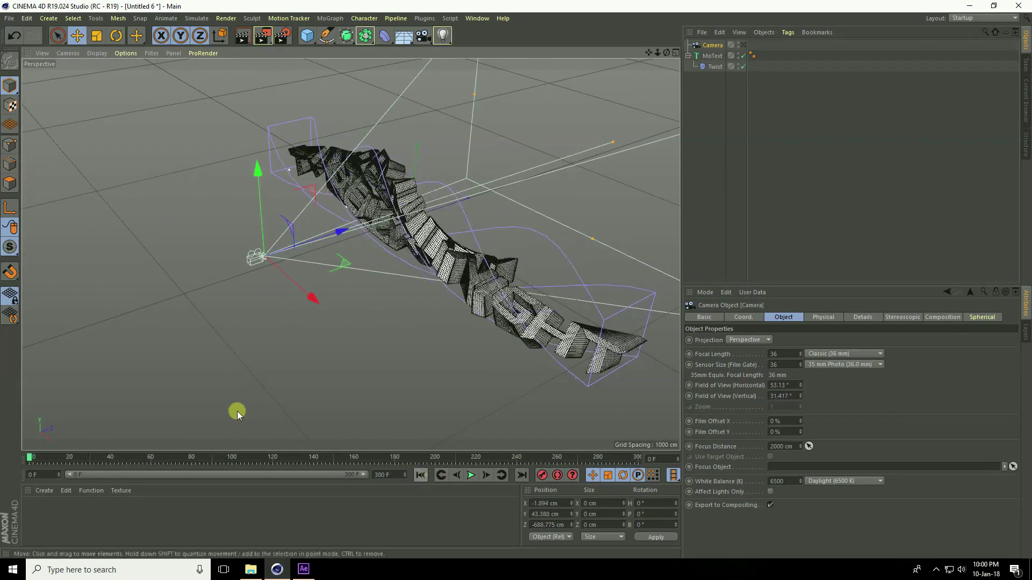
mouse_move(337, 237)
left_mouse_down()
mouse_move(472, 197)
mouse_move(350, 243)
left_mouse_up()
scroll(568, 200, "up", 10)
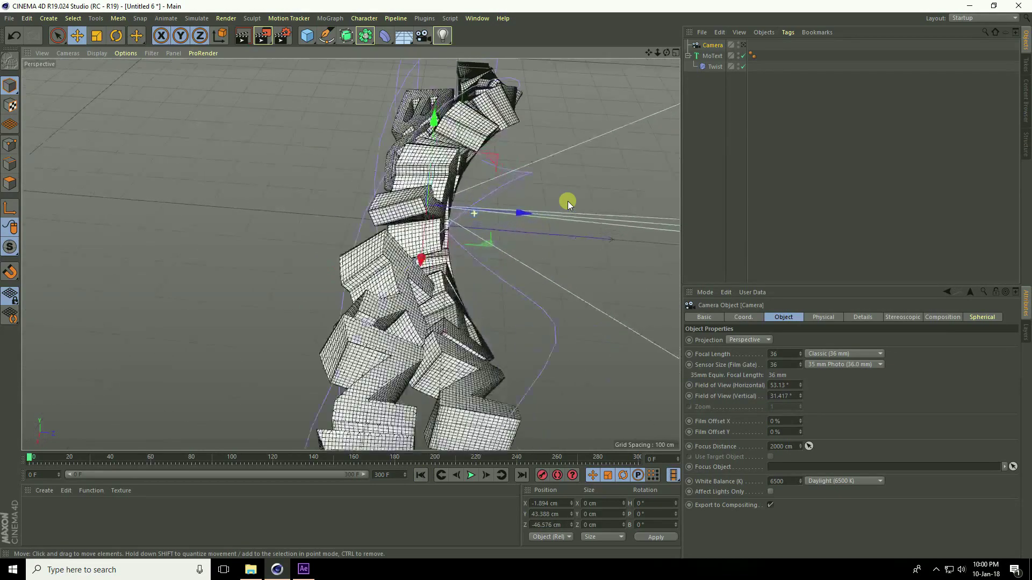
left_click_drag(513, 219, 552, 213)
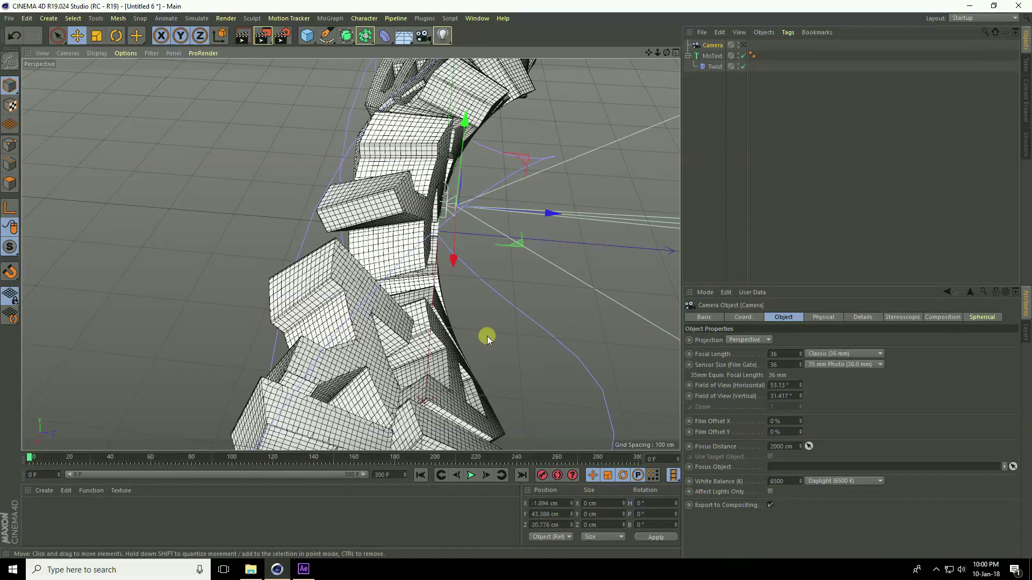
left_click(541, 477)
Step: At frame 199, pull the camera back along Z to about -3259 cm and record a keyframe
left_click_drag(29, 456, 434, 457)
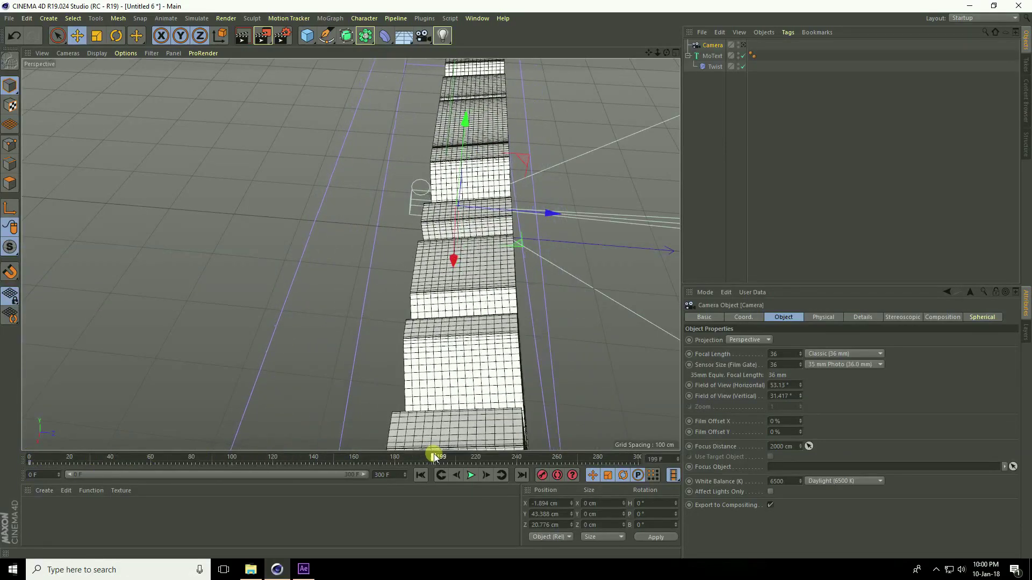
scroll(502, 337, "down", 10)
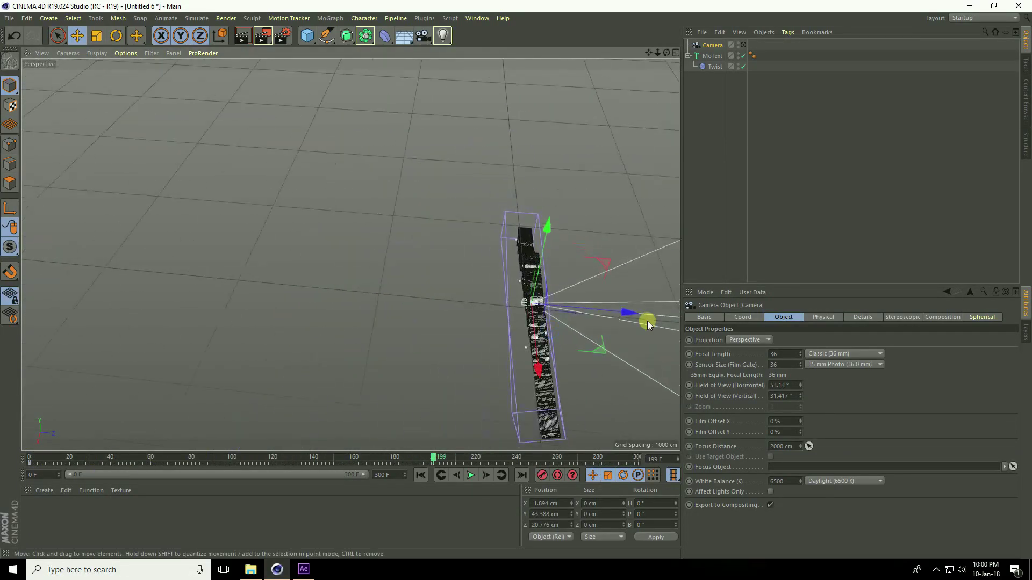
left_click_drag(621, 314, 150, 289)
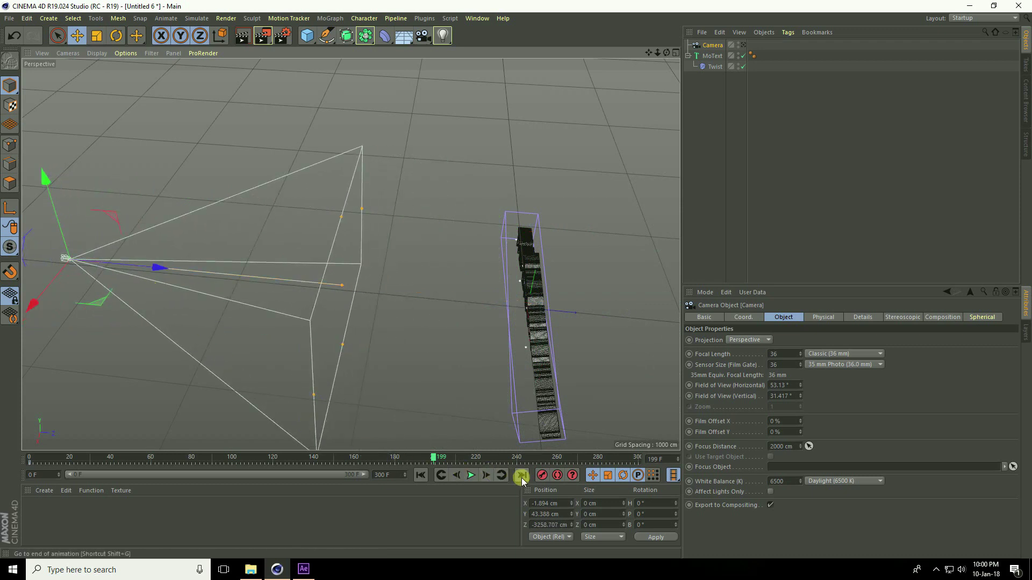
left_click(542, 476)
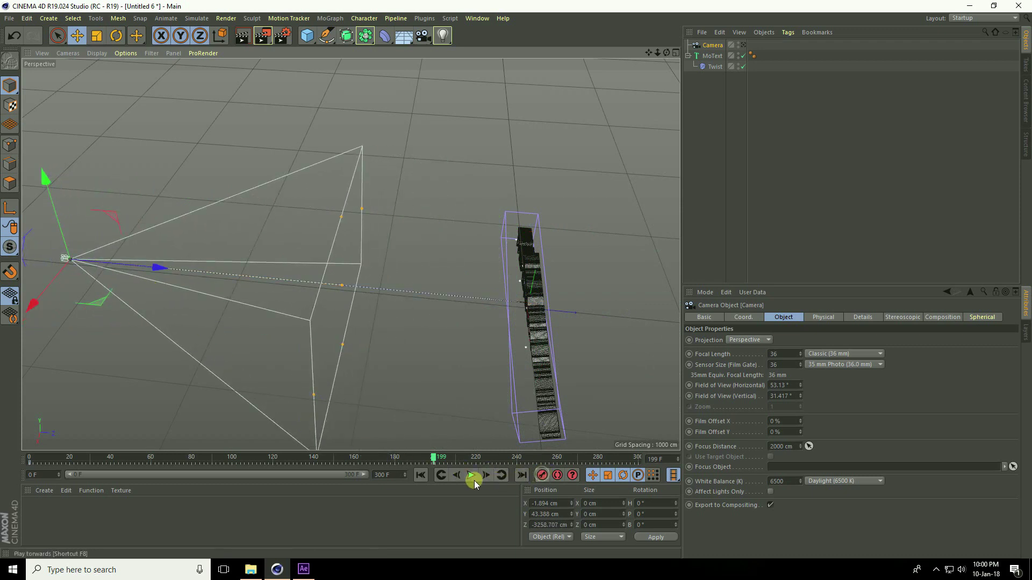
Step: Look through the camera, dolly in to about Z -2486 cm so the title fills the frame, and re-record the frame 199 keyframe
left_click(743, 46)
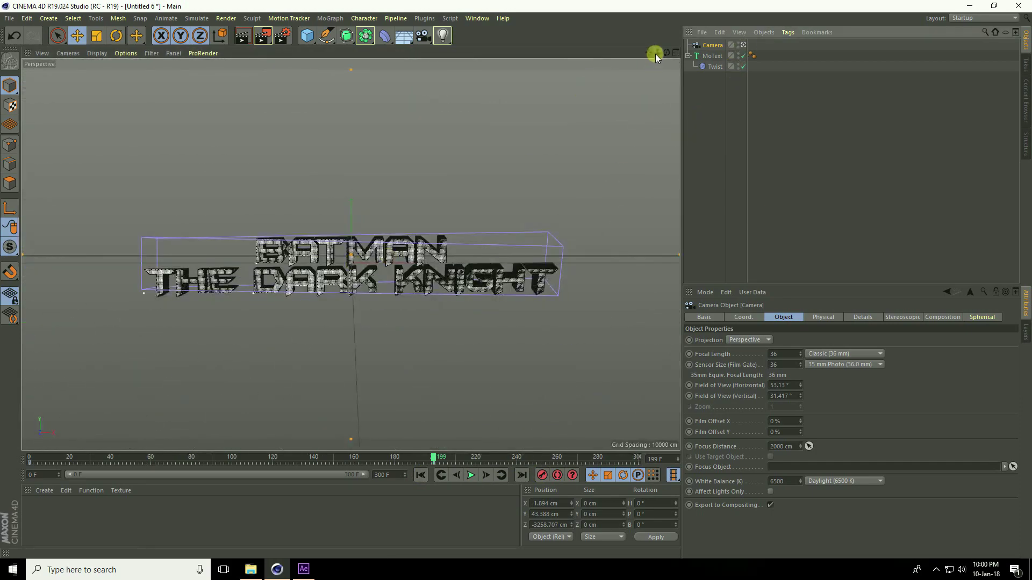
left_click_drag(656, 52, 516, 280)
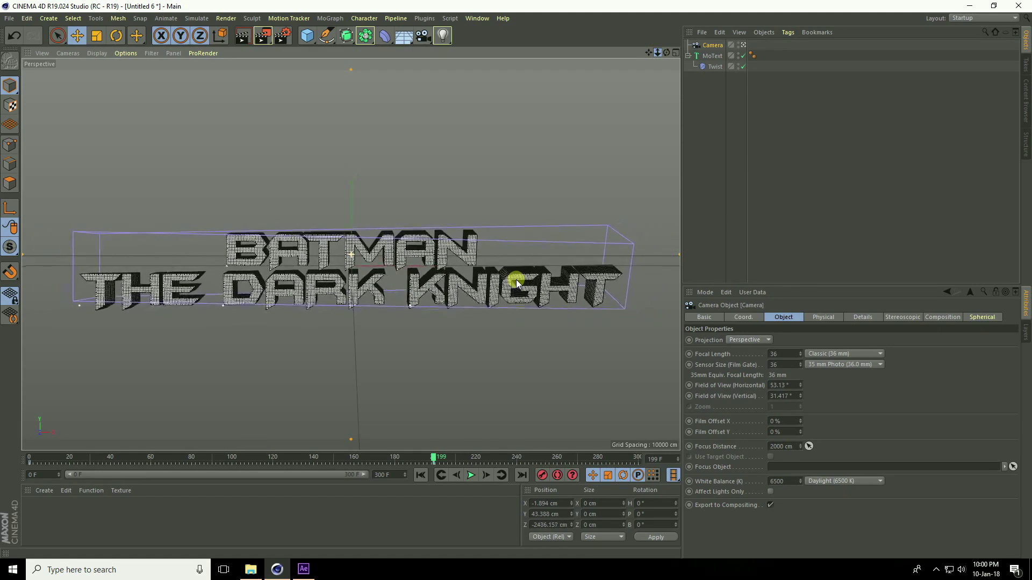
left_click(540, 475)
Step: Play the animation from the start through the camera to check the pull-back and untwisting together
left_click(420, 475)
left_click(470, 474)
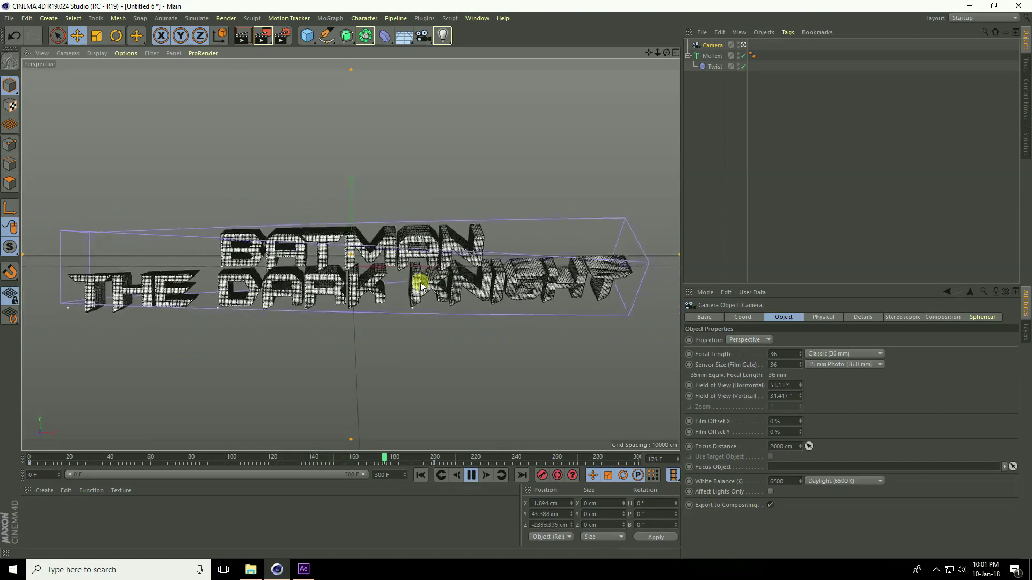
left_click(472, 475)
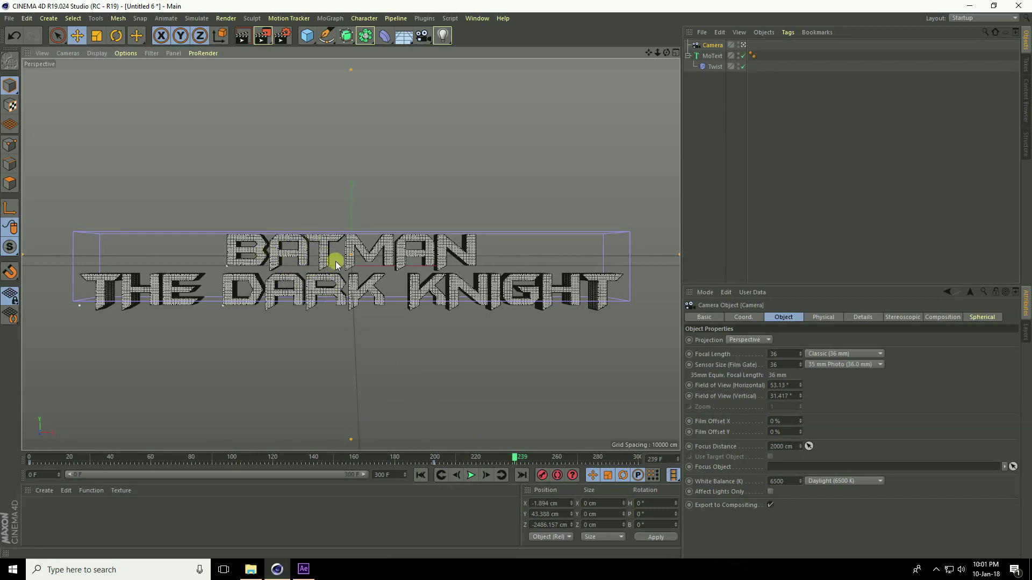
Step: Create a new material, open it in the Material Editor and disable its Color channel
left_click(37, 492)
left_click(59, 398)
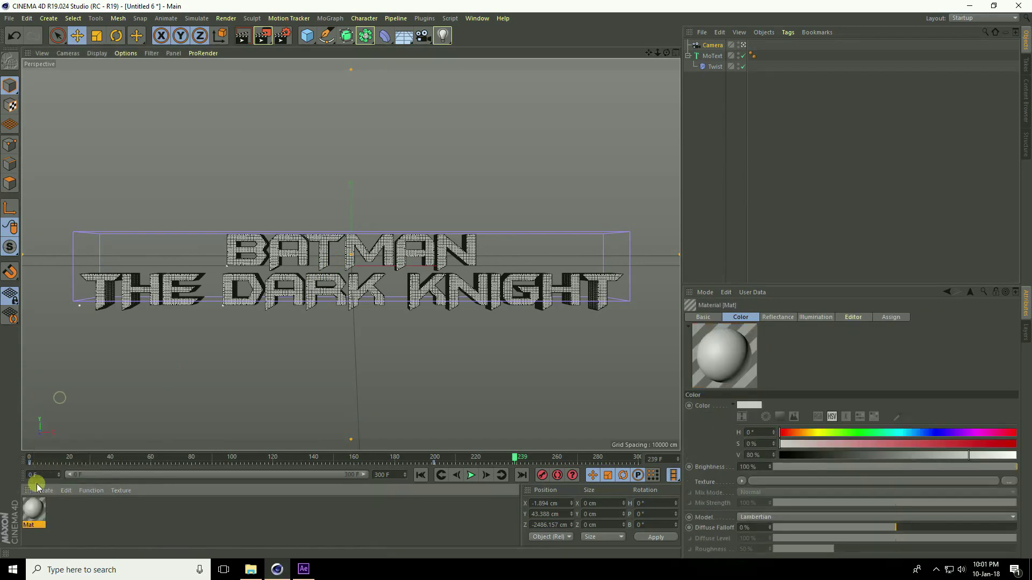
double_click(33, 508)
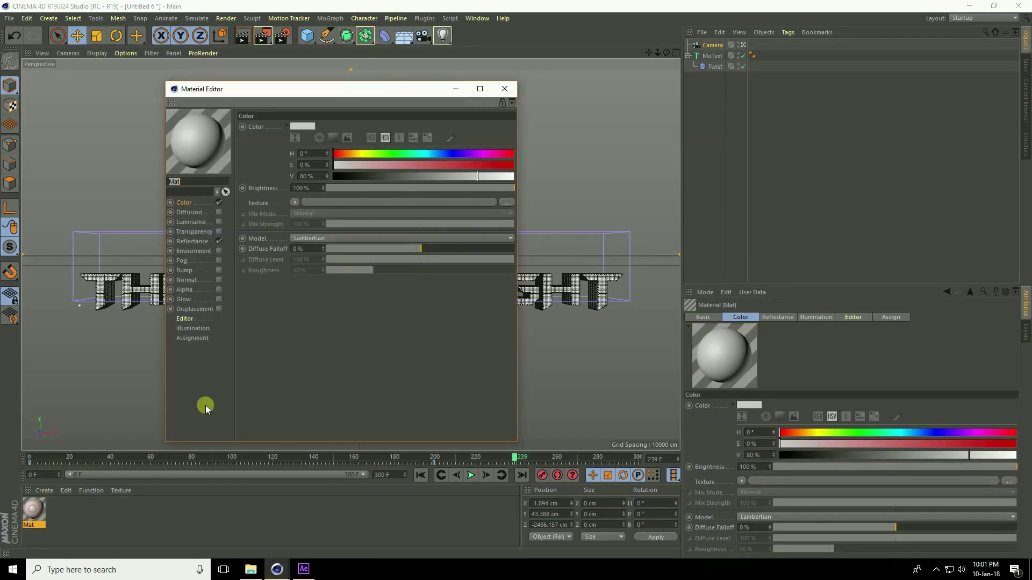
left_click_drag(296, 101, 416, 92)
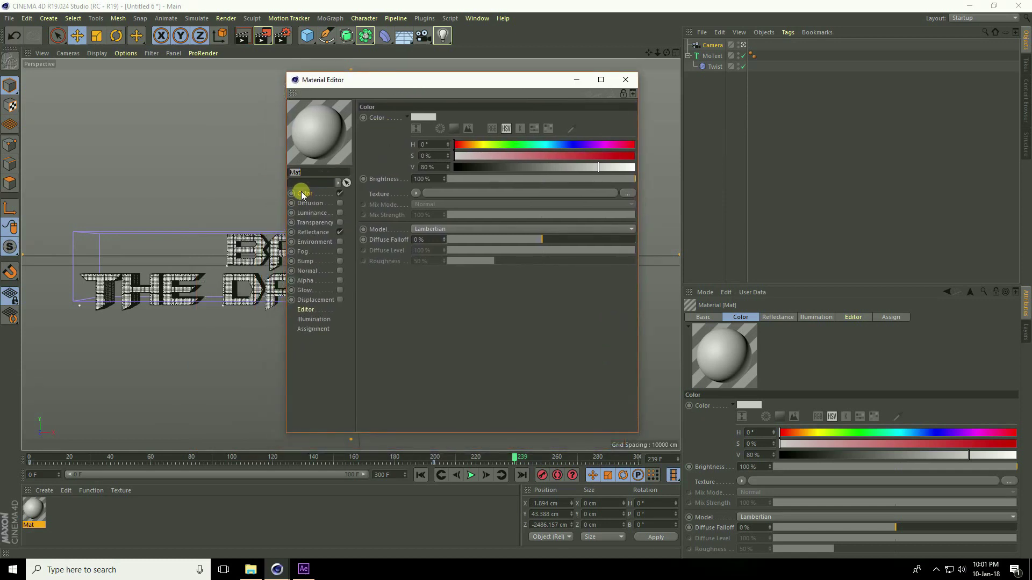
left_click(338, 194)
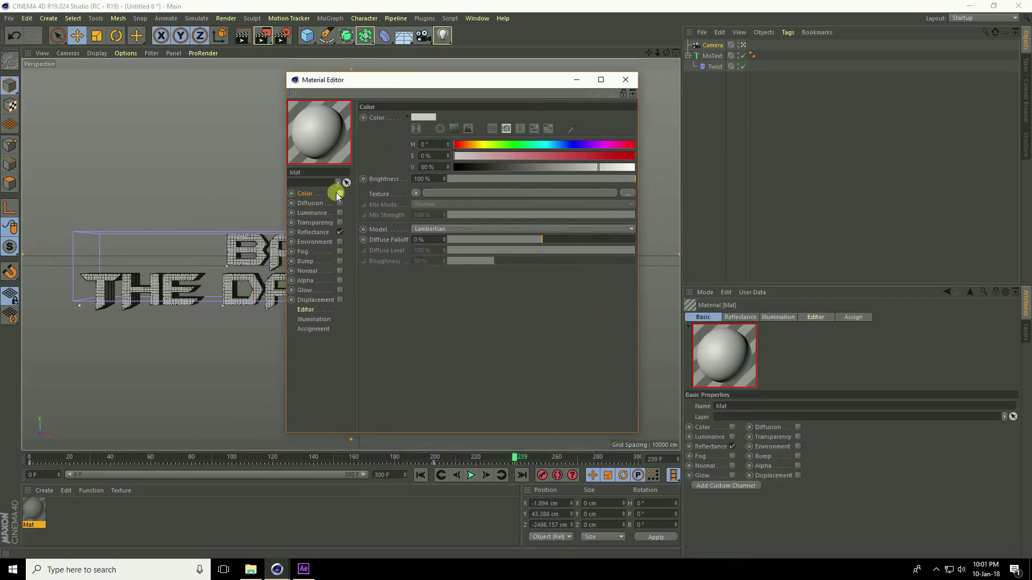
Step: Add a Reflection (Legacy) layer to the material's Reflectance channel
left_click(314, 231)
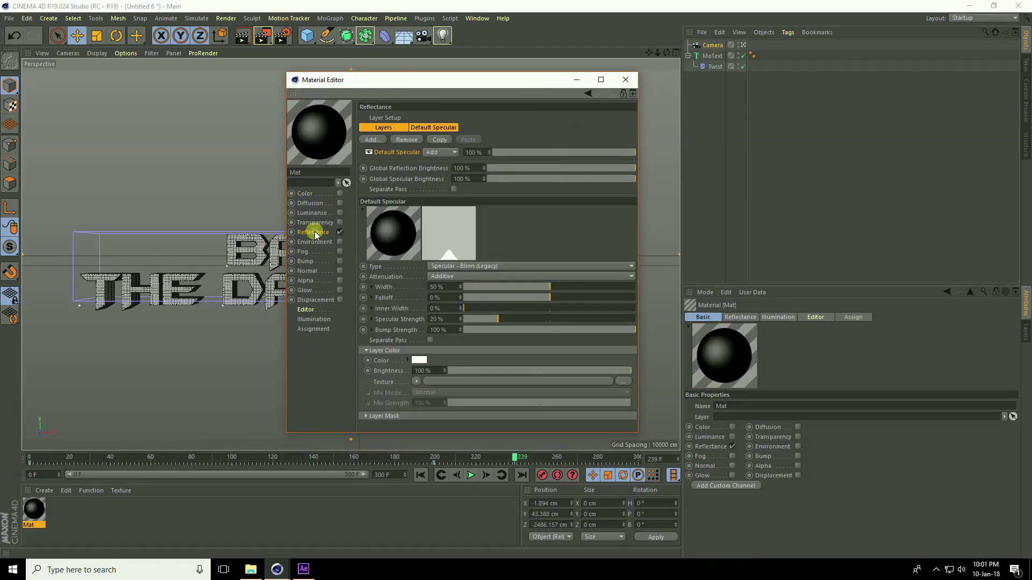
left_click(374, 141)
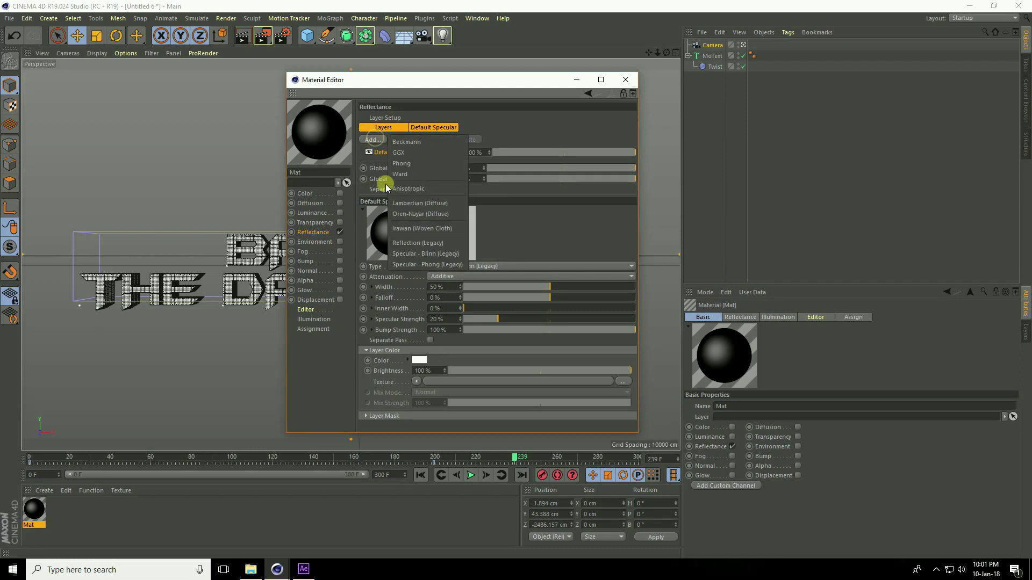
left_click(418, 245)
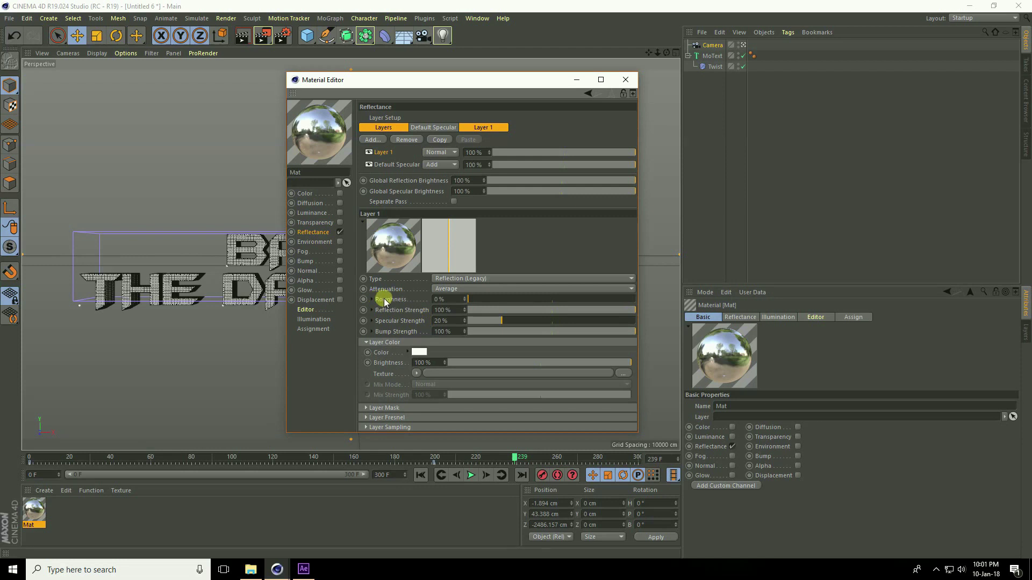
Step: Set the reflection layer's roughness to 40% and its reflection strength to 50%
left_click(450, 299)
type("40")
key("Return")
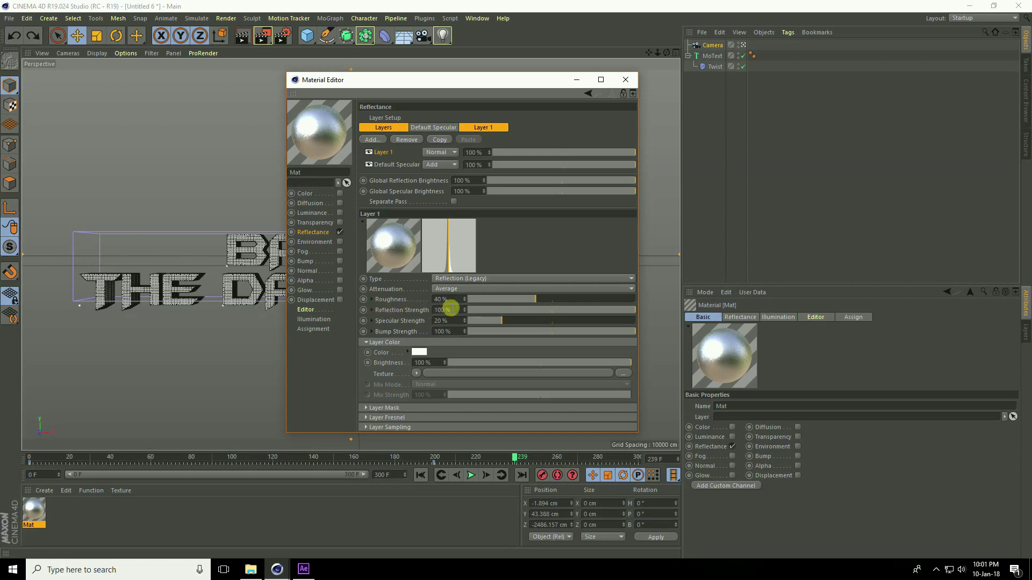
left_click(446, 310)
type("50")
key("Return")
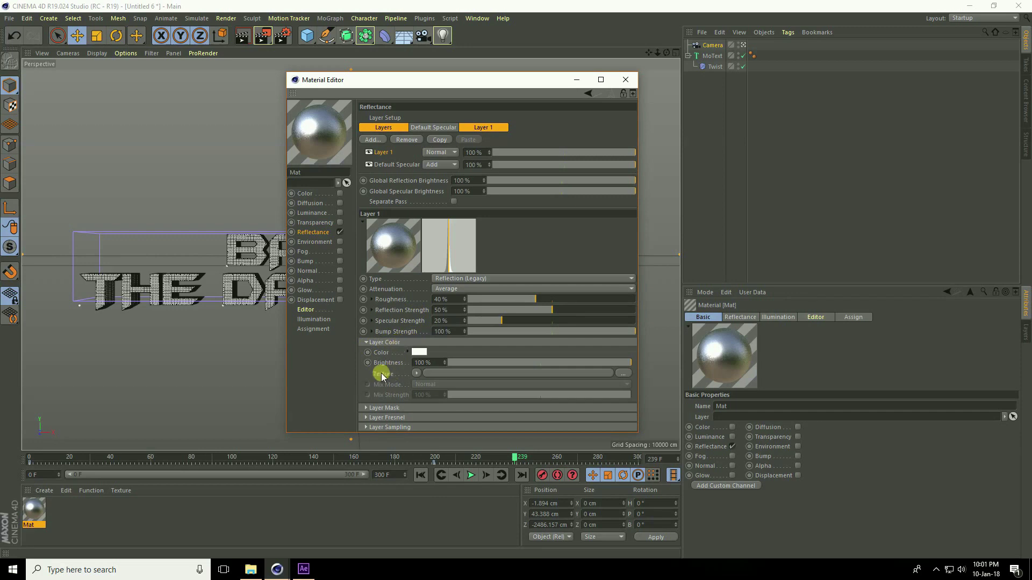
Step: Load the image b from the batman folder as the reflection layer's color texture
left_click(625, 373)
left_click(482, 176)
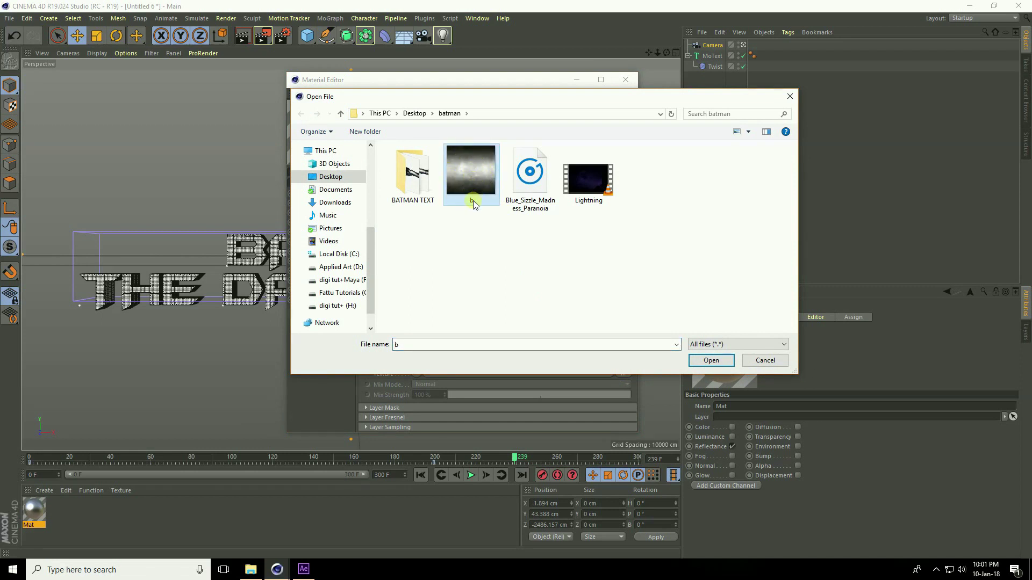
left_click(706, 361)
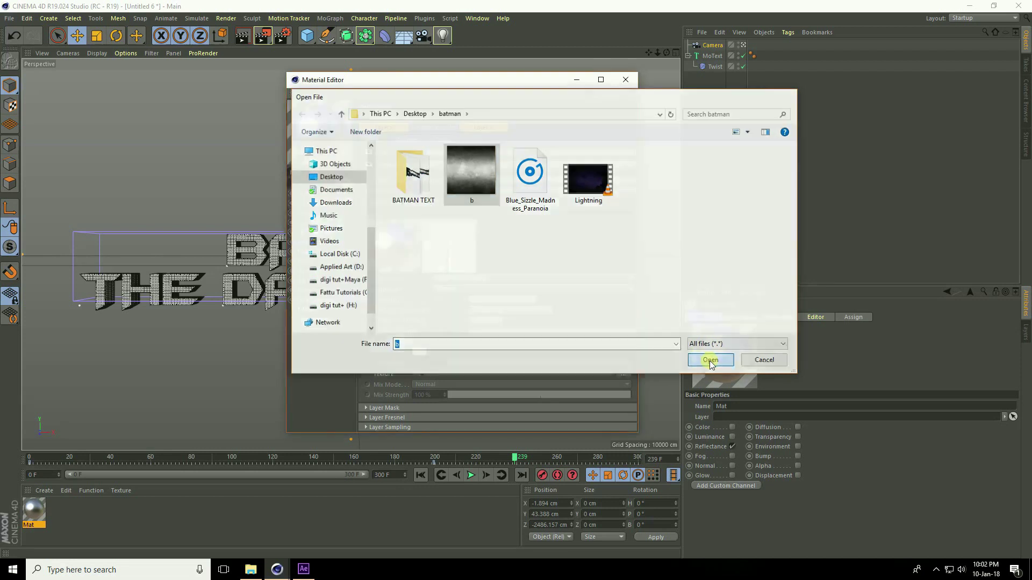
left_click(574, 320)
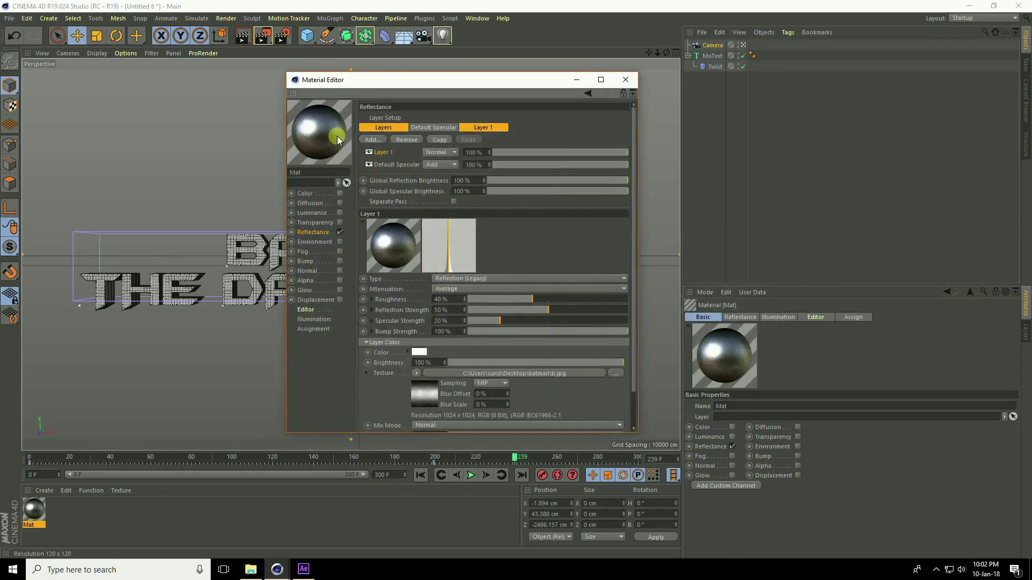
Step: Enable the material's Bump channel with the image b as its texture and a strength of 30%, and close the Material Editor
left_click(340, 260)
left_click(625, 164)
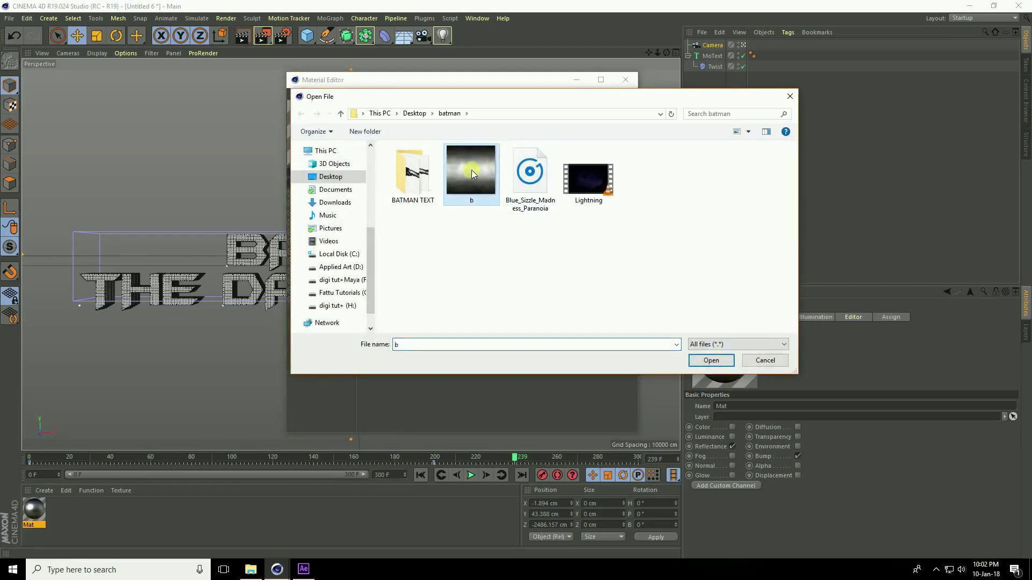
left_click(711, 360)
left_click(574, 321)
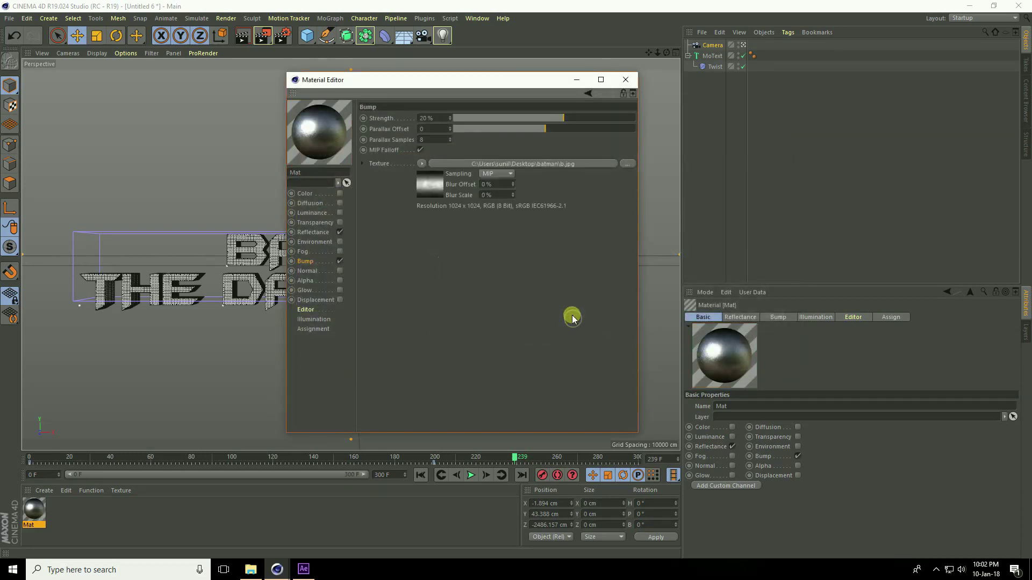
left_click(429, 120)
type("30")
key("Return")
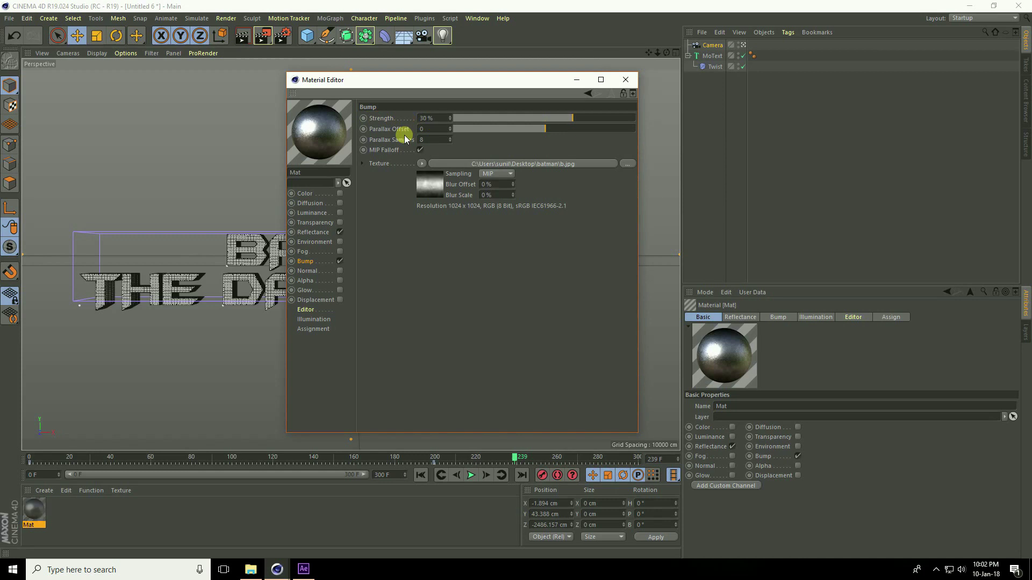
left_click(619, 81)
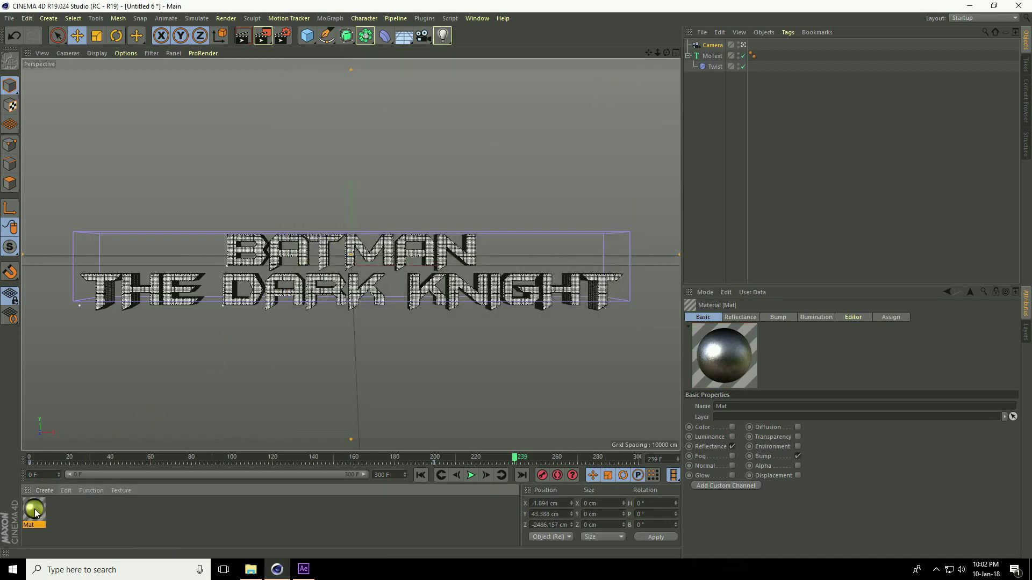
Step: Apply the material to the MoText object and leave the camera view to inspect the textured letters up close
left_click_drag(34, 508, 728, 56)
left_click(742, 44)
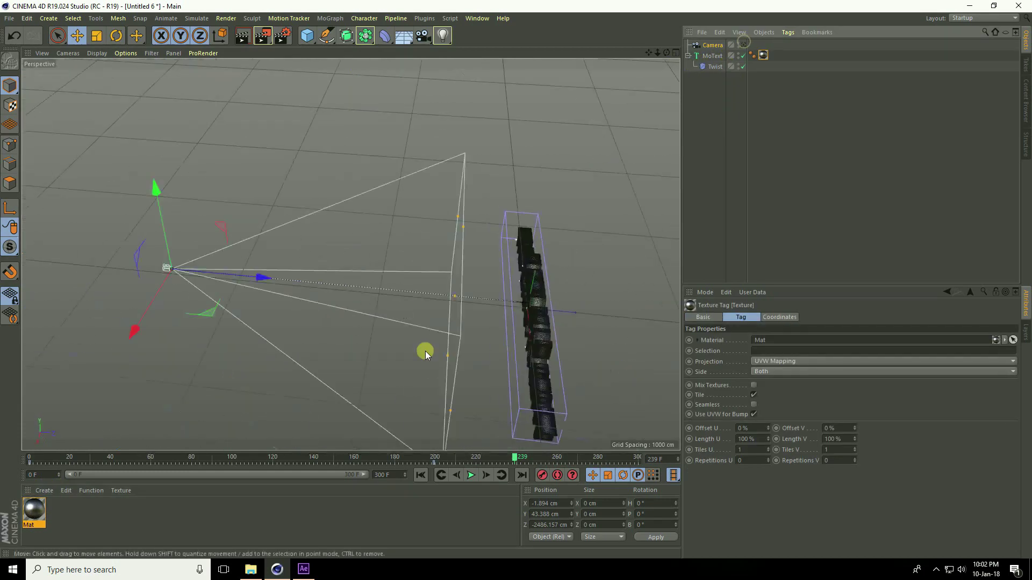
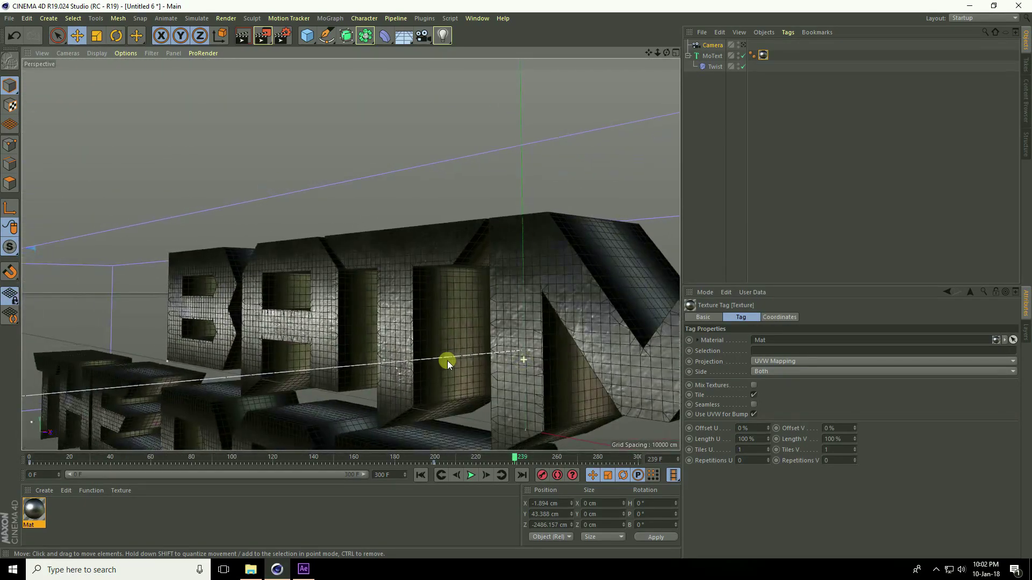
scroll(273, 341, "down", 10)
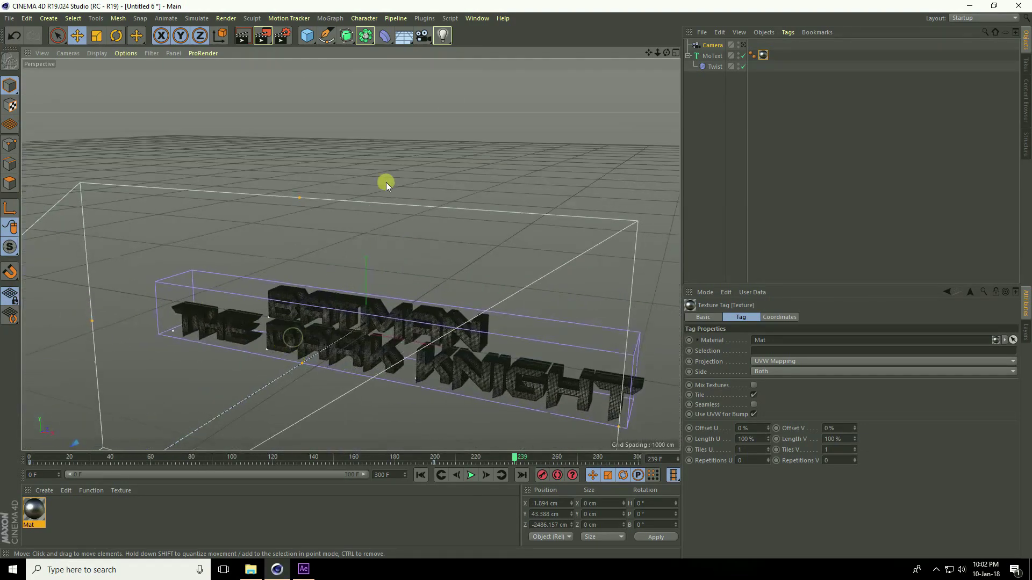
Step: Add an omni light and move it along Z to about -383 cm, in front of the title
left_click(443, 36)
left_click(478, 56)
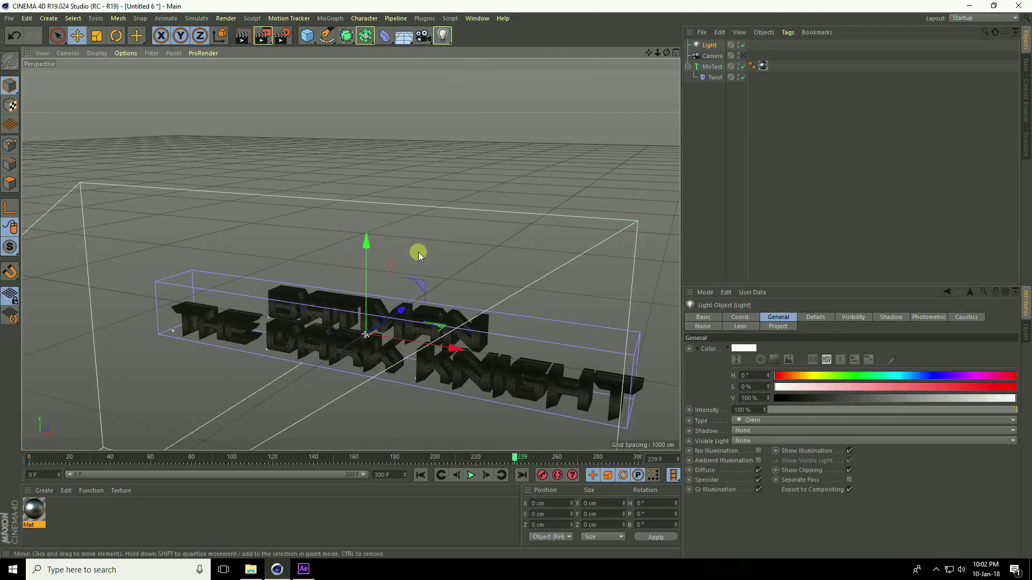
scroll(430, 226, "down", 4)
left_click_drag(394, 305, 386, 309)
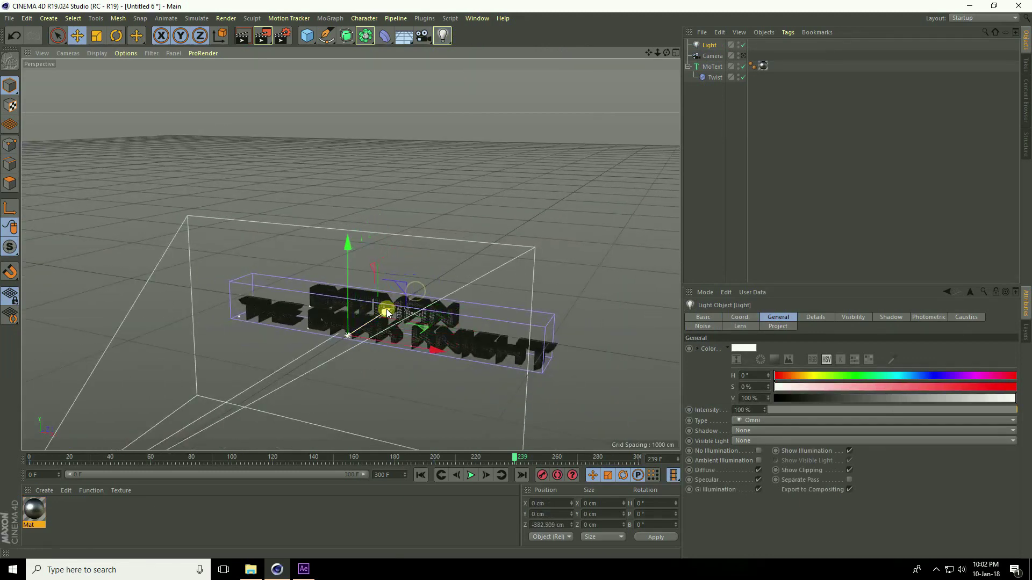
Step: Add an Array object and make the light its child
left_click(365, 40)
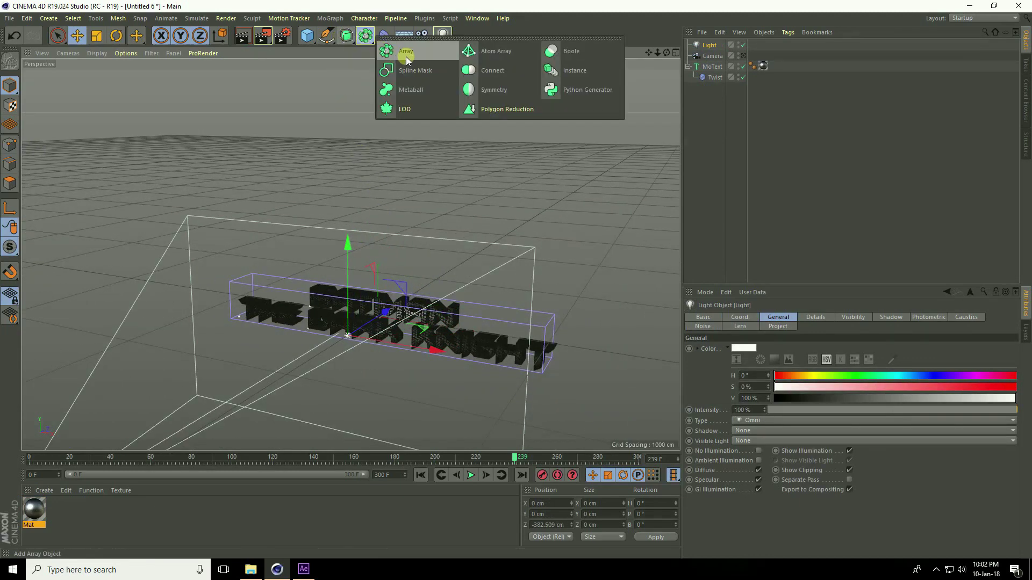
left_click(406, 57)
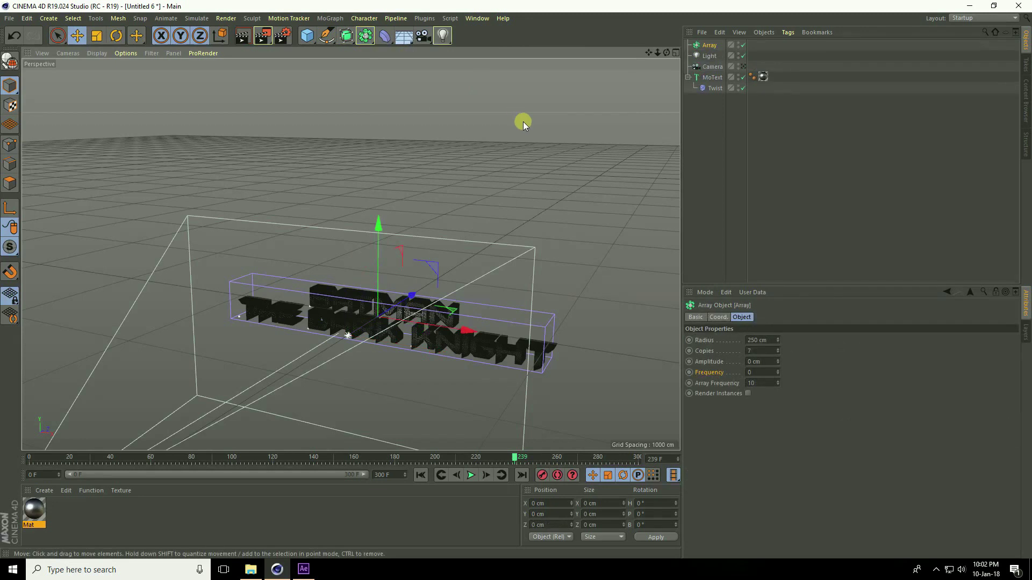
left_click(710, 56)
left_click_drag(710, 48, 710, 46)
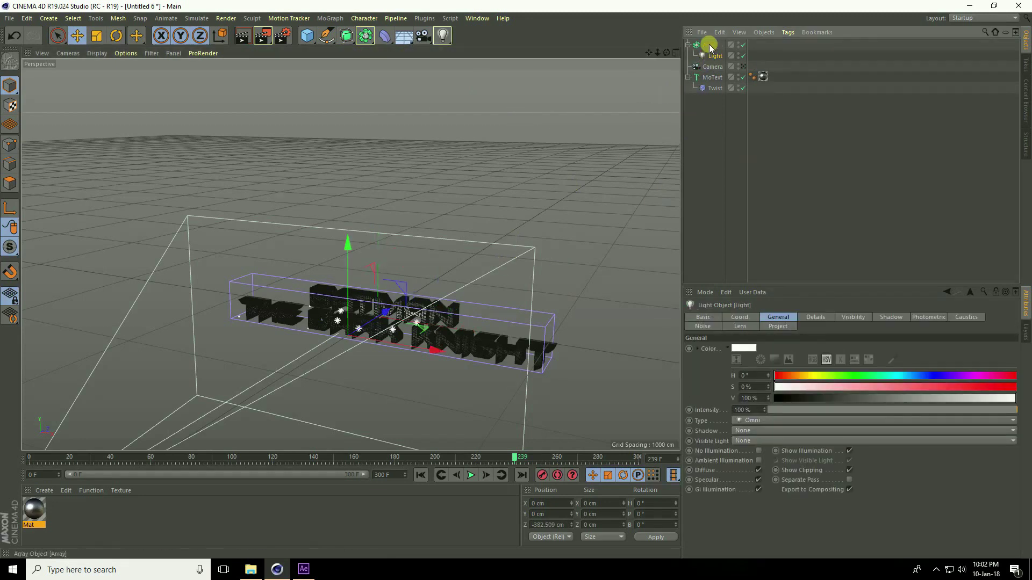
Step: Set the light array's radius to 1208 cm and raise the array to about 117 cm in Y
left_click(709, 46)
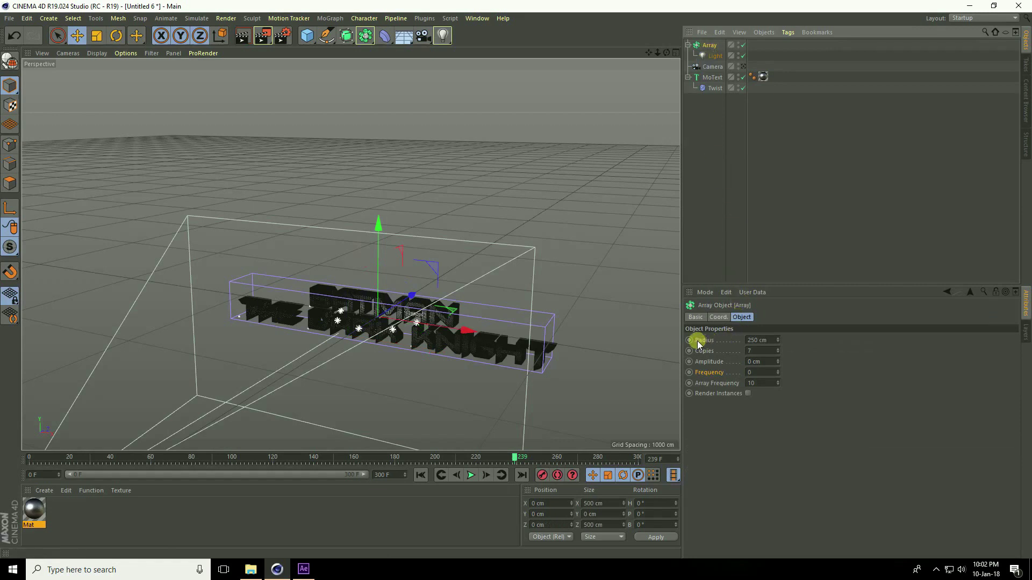
left_click(778, 338)
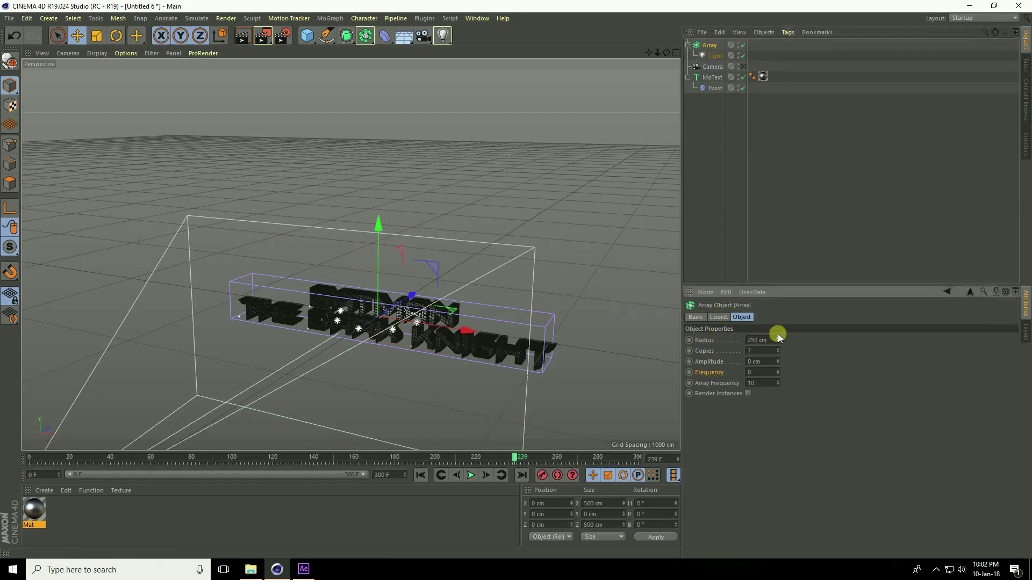
left_click_drag(786, 315, 778, 337)
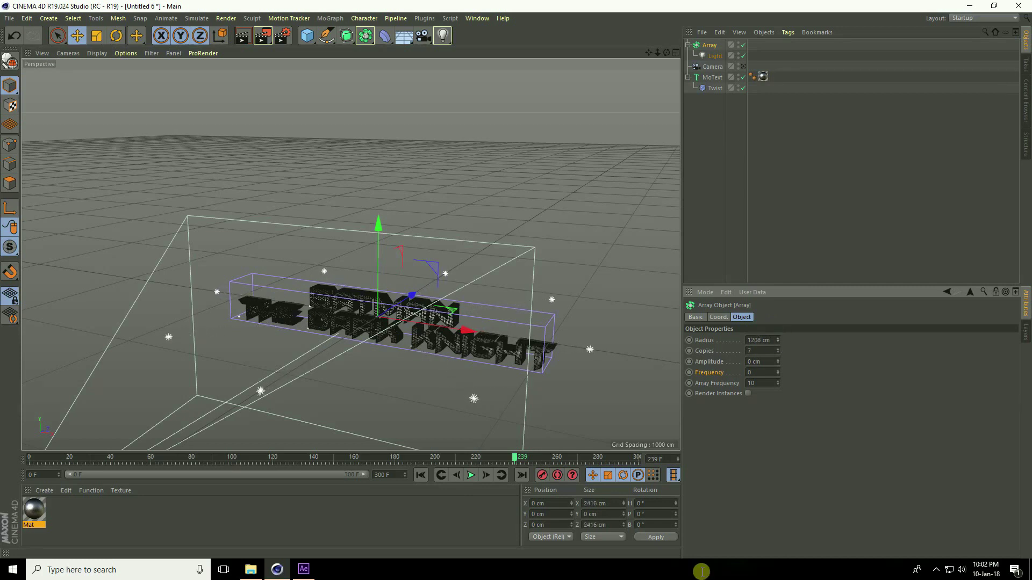
left_click_drag(379, 228, 402, 272)
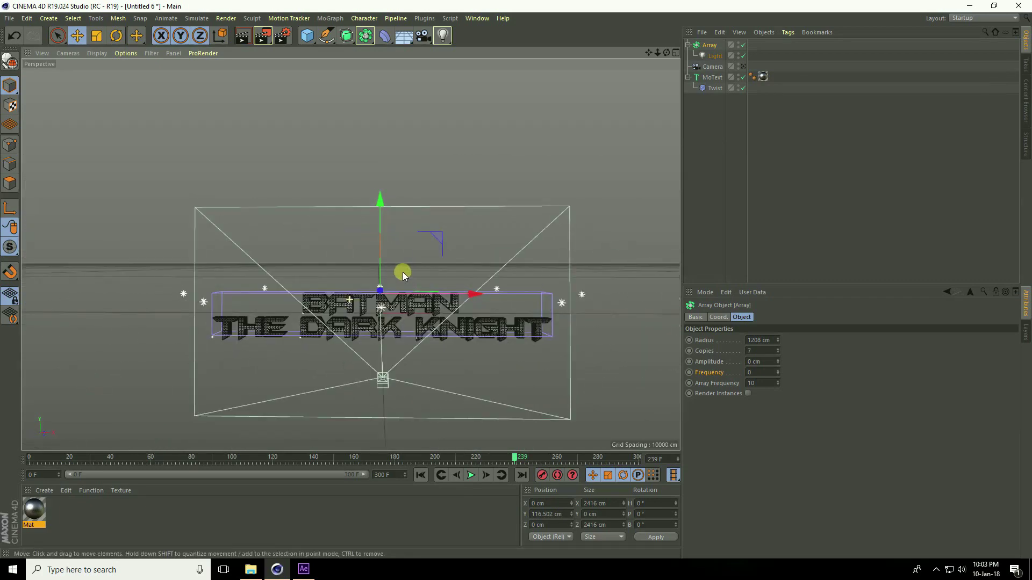
Step: Look through the camera and render a preview of the lit title in the viewport
left_click(742, 66)
left_click(741, 66)
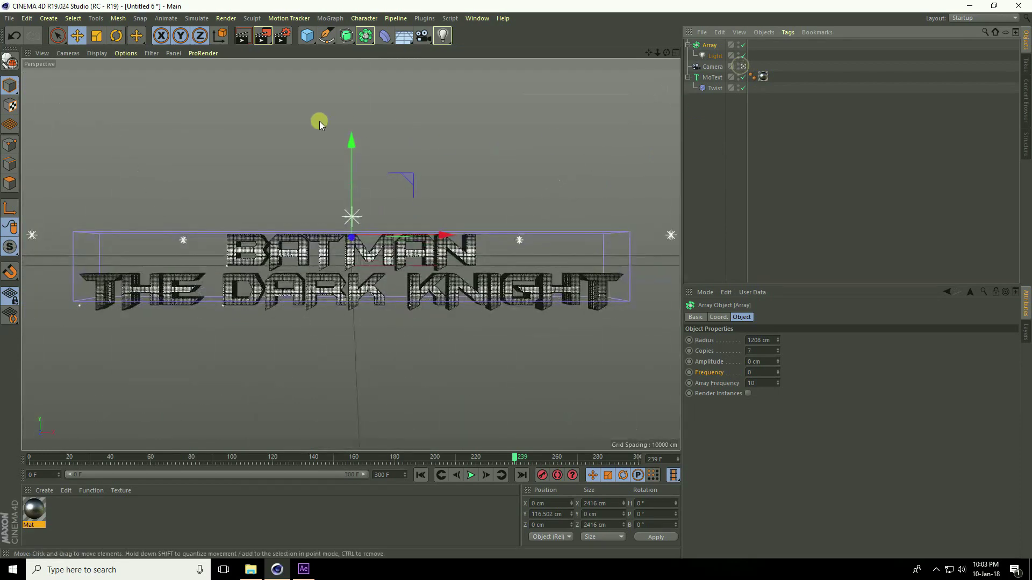
left_click(243, 37)
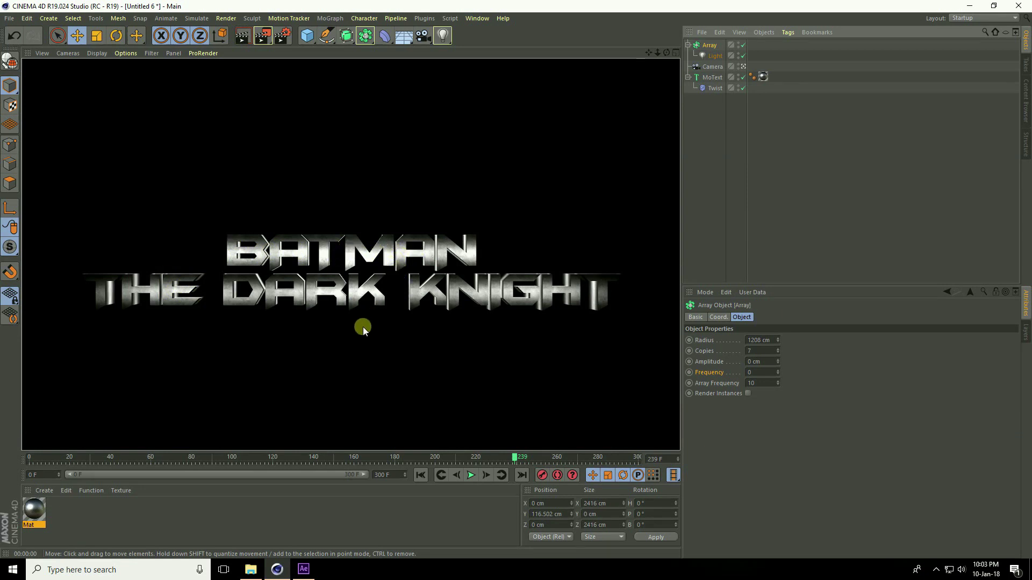
left_click(305, 178)
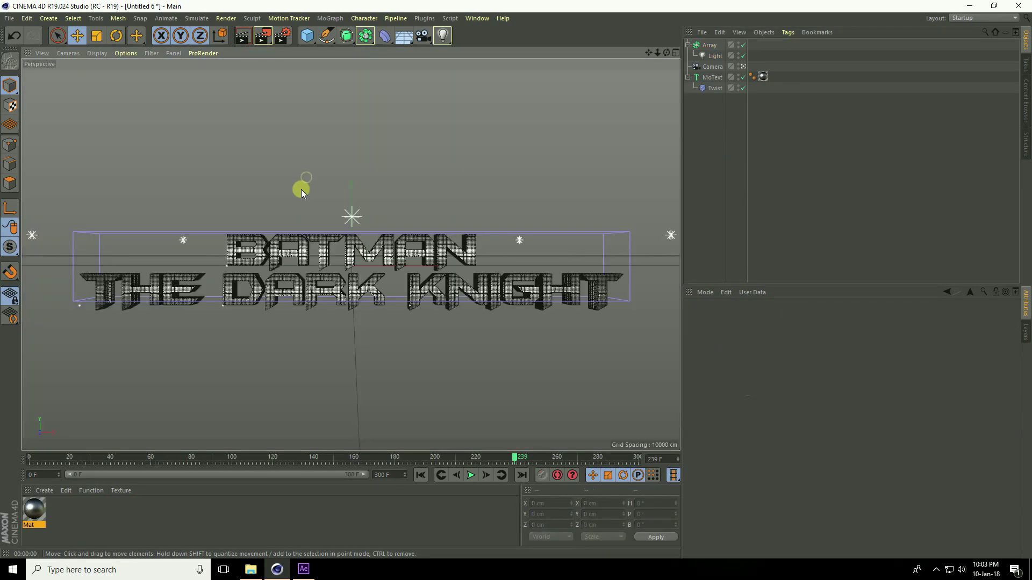
Step: In the render settings, choose the HDTV 1080 29.97 output preset and set the frame range to All Frames
left_click(281, 38)
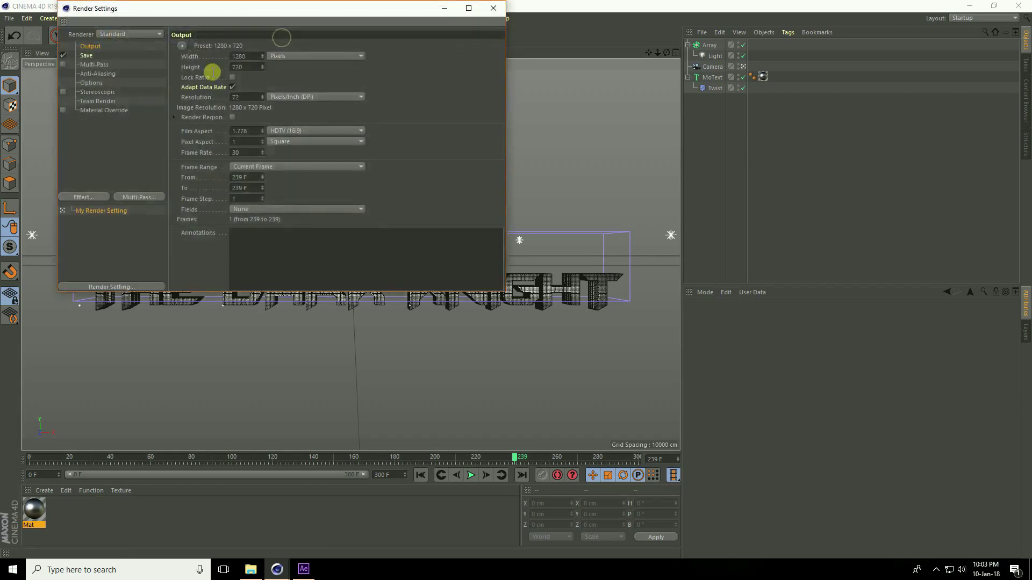
left_click(181, 46)
mouse_move(198, 78)
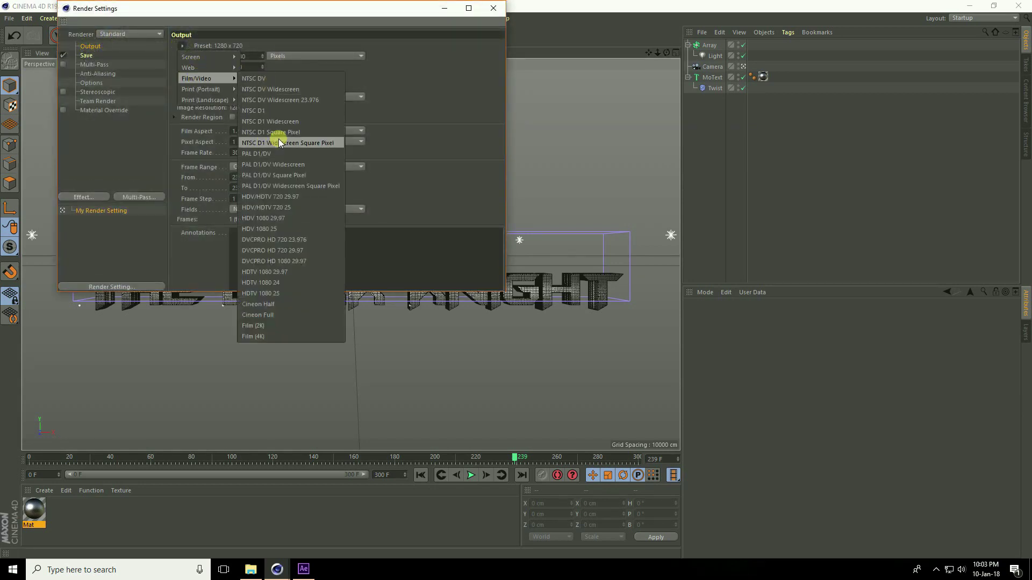
left_click(295, 273)
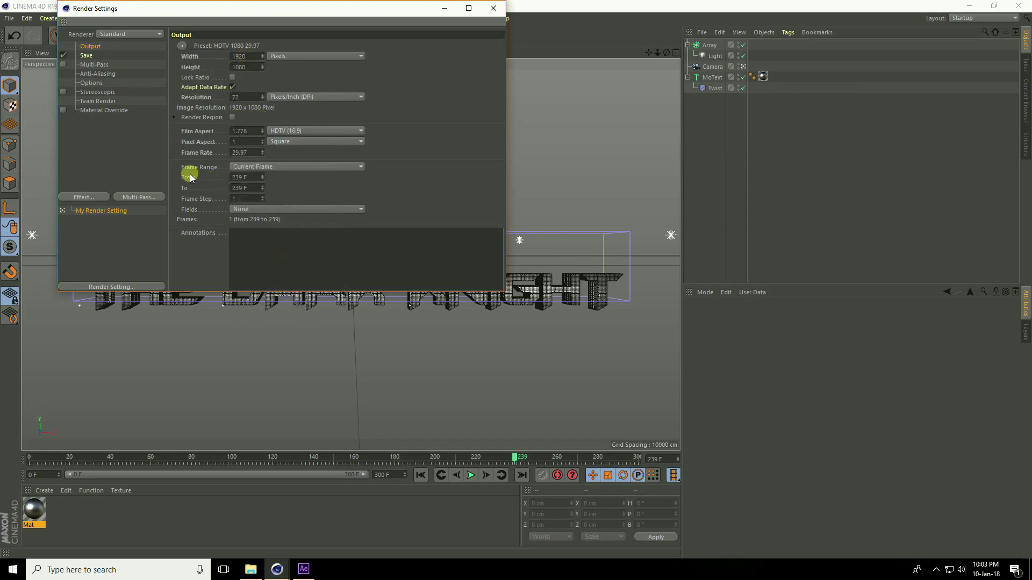
left_click(273, 168)
left_click(261, 197)
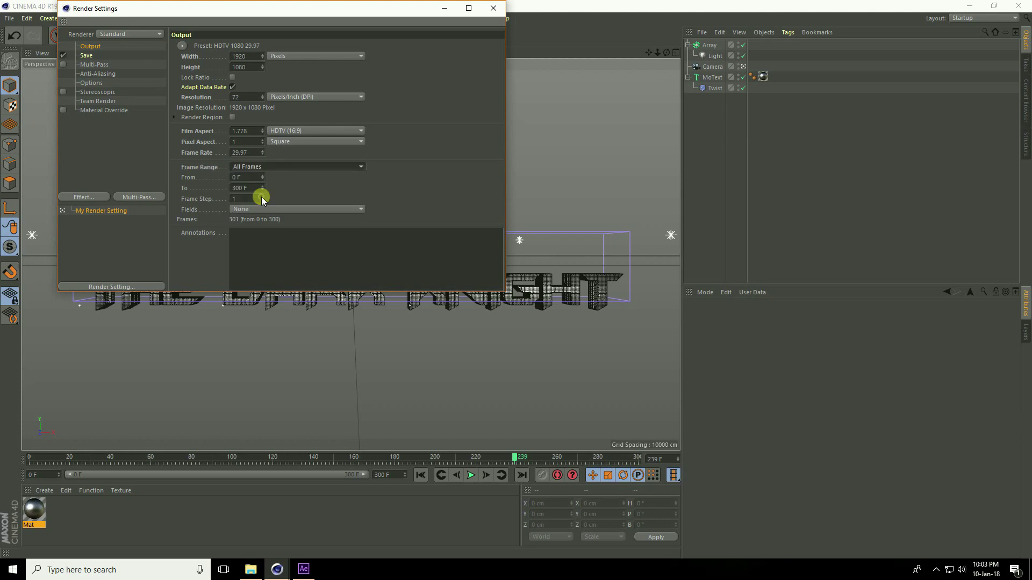
Step: Set the render's save format to PNG and enable its alpha channel
left_click(86, 56)
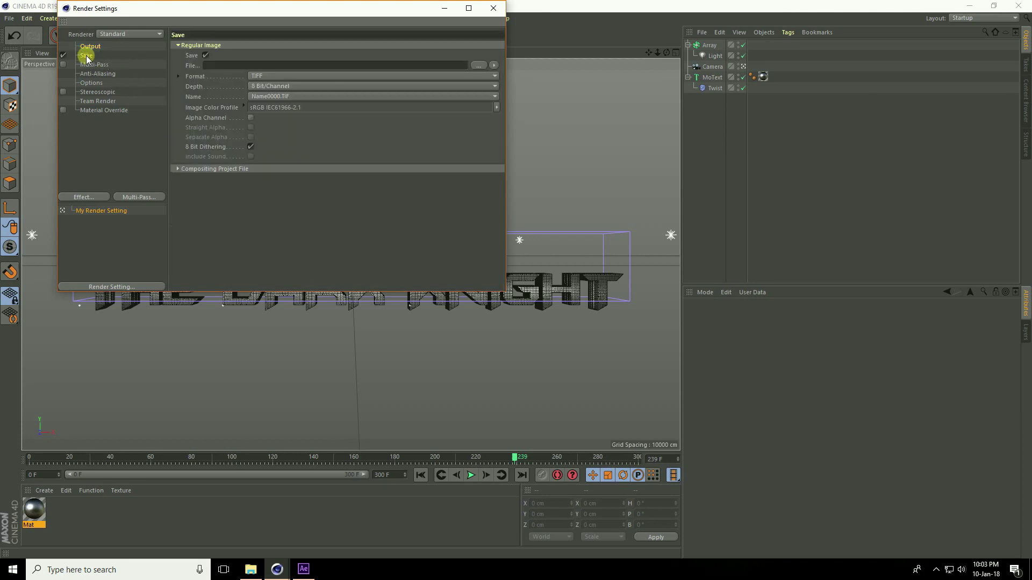
left_click(256, 76)
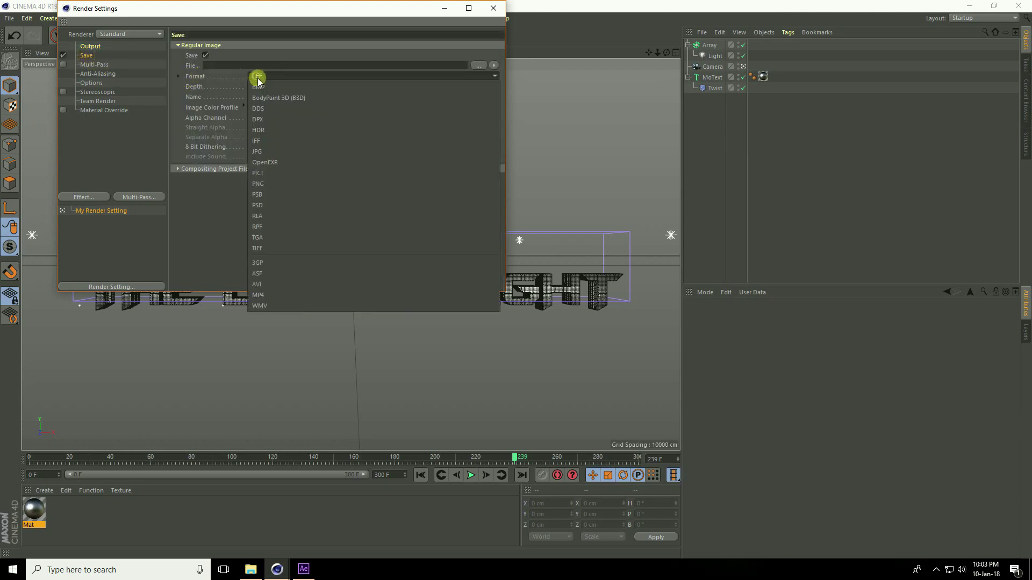
left_click(262, 183)
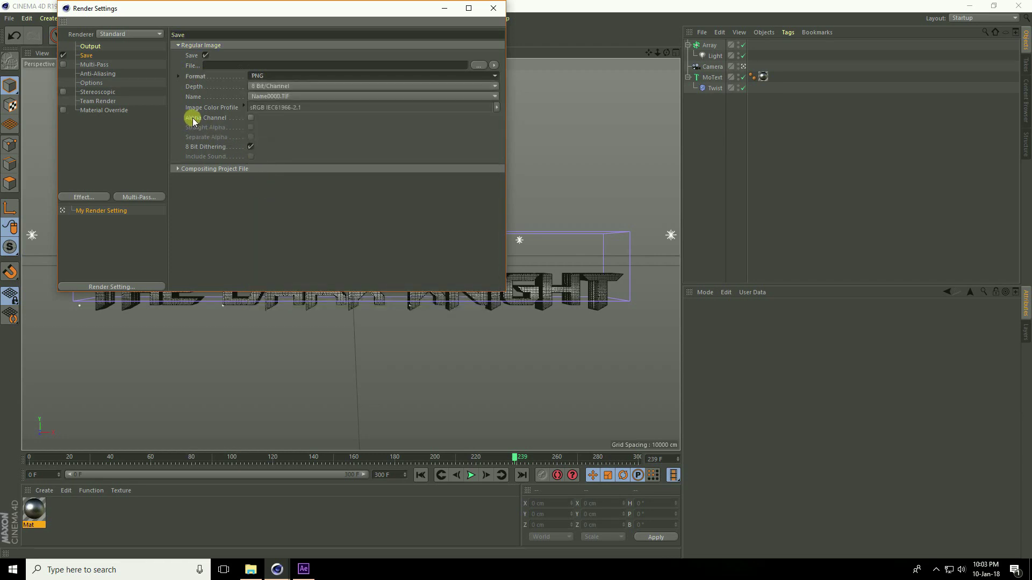
left_click(250, 117)
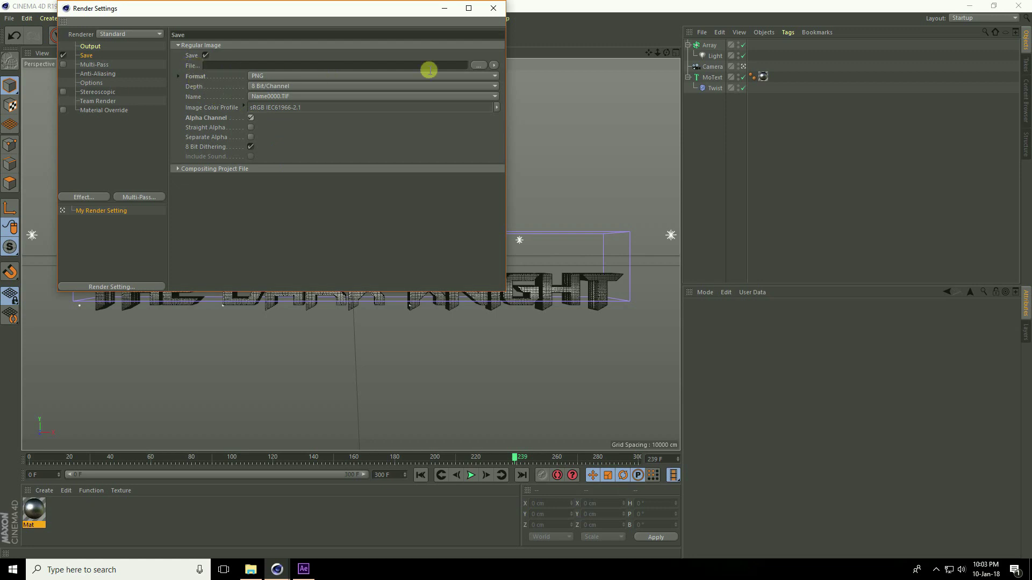
Step: Set the render output to a file named A inside a new Desktop folder named ANIMATION
left_click(478, 65)
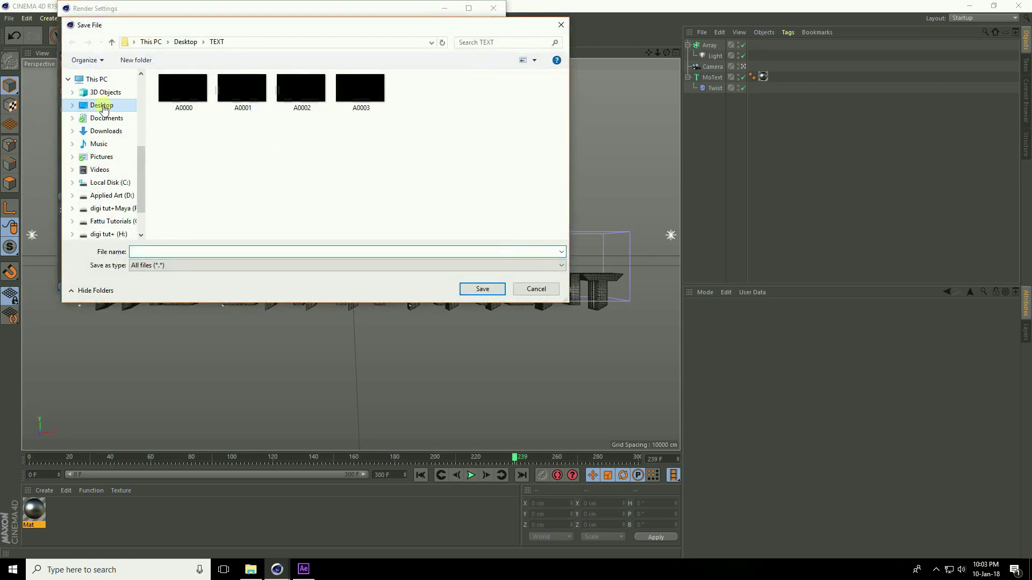
left_click(102, 106)
right_click(329, 177)
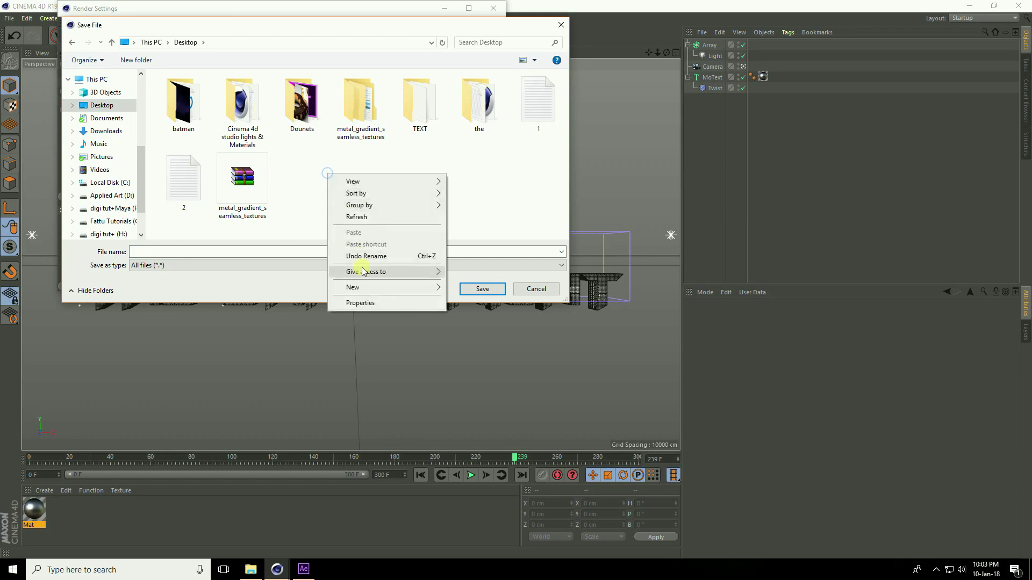
mouse_move(409, 283)
left_click(481, 291)
type("ANIMATION")
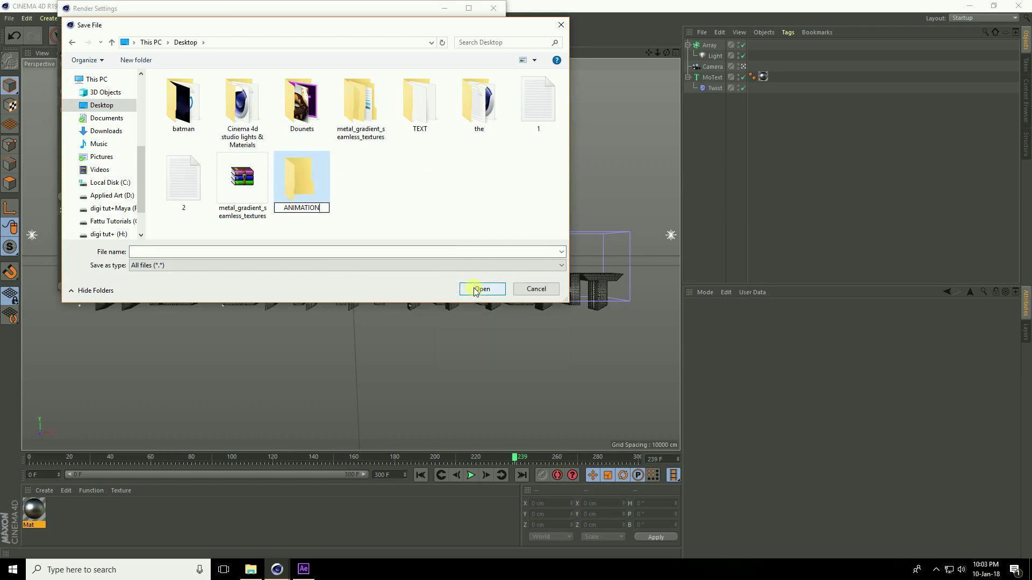
left_click(475, 291)
left_click(395, 251)
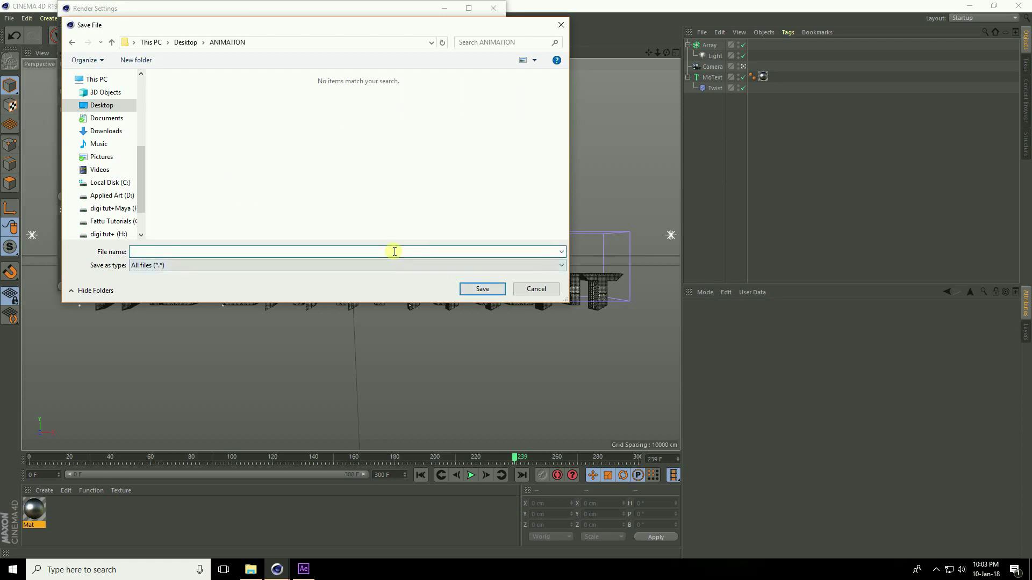
left_click(483, 288)
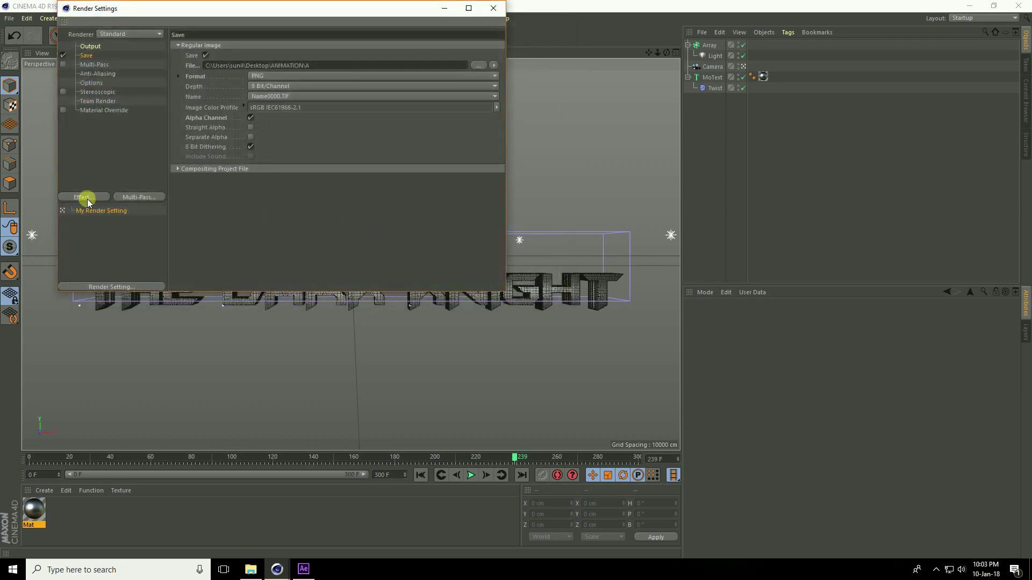
Step: Add the Ambient Occlusion and Global Illumination effects to the render settings
left_click(85, 197)
left_click(131, 258)
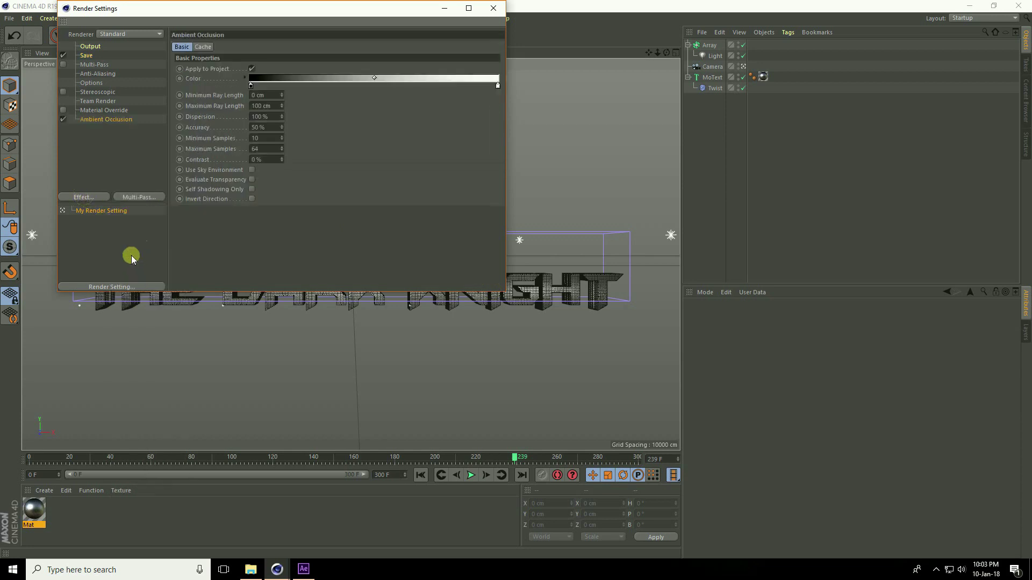
left_click(92, 197)
left_click(135, 327)
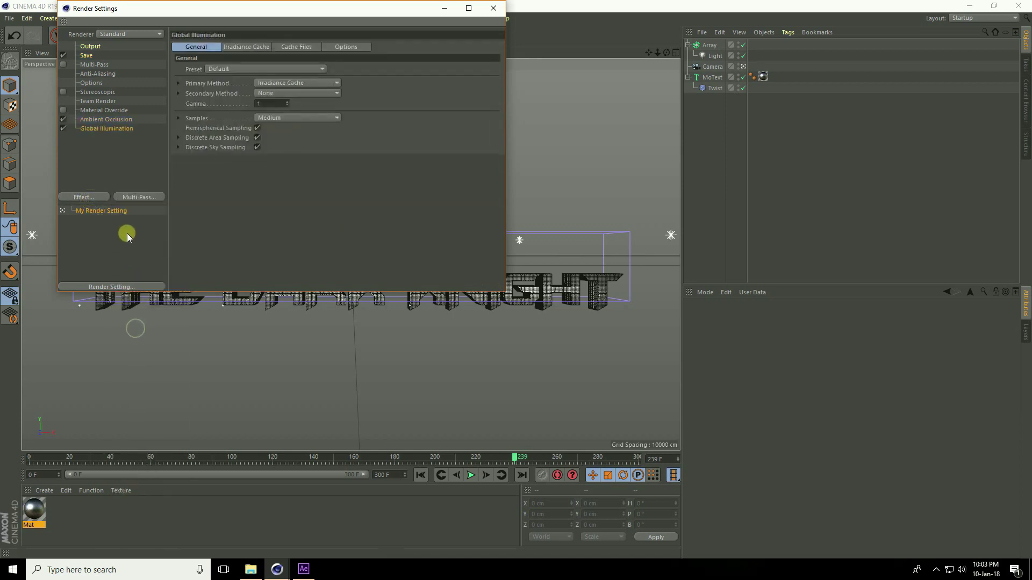
left_click(493, 8)
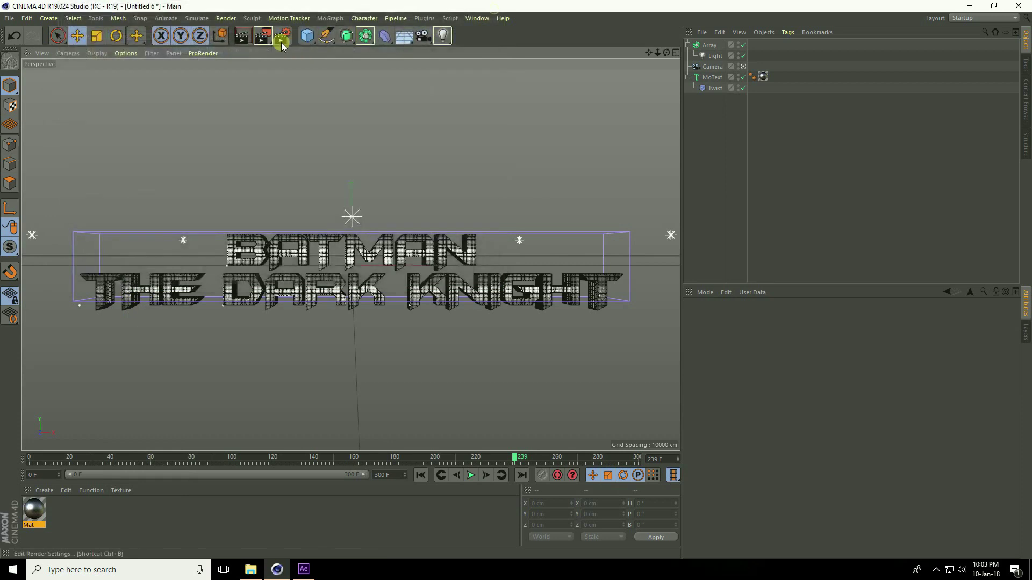
Step: Start rendering the animation to the Picture Viewer, then stop the render and close Cinema 4D
left_click(263, 35)
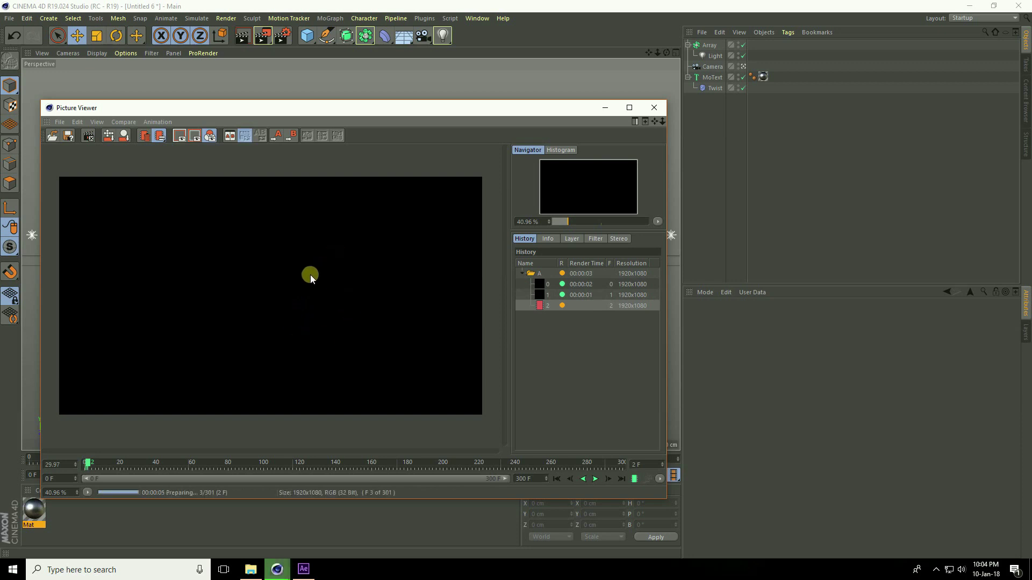
left_click(320, 338)
key("shift+r")
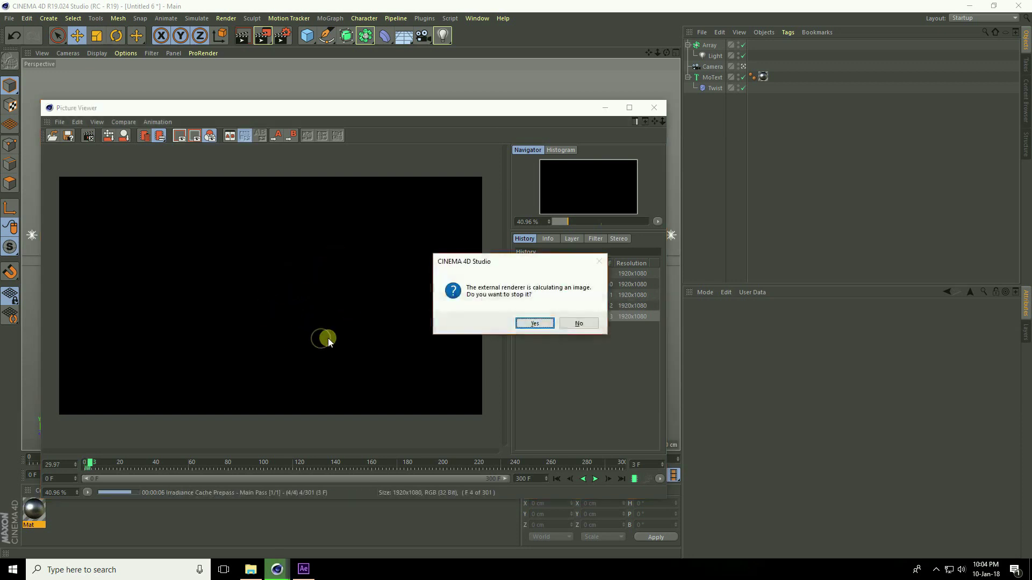
left_click(534, 324)
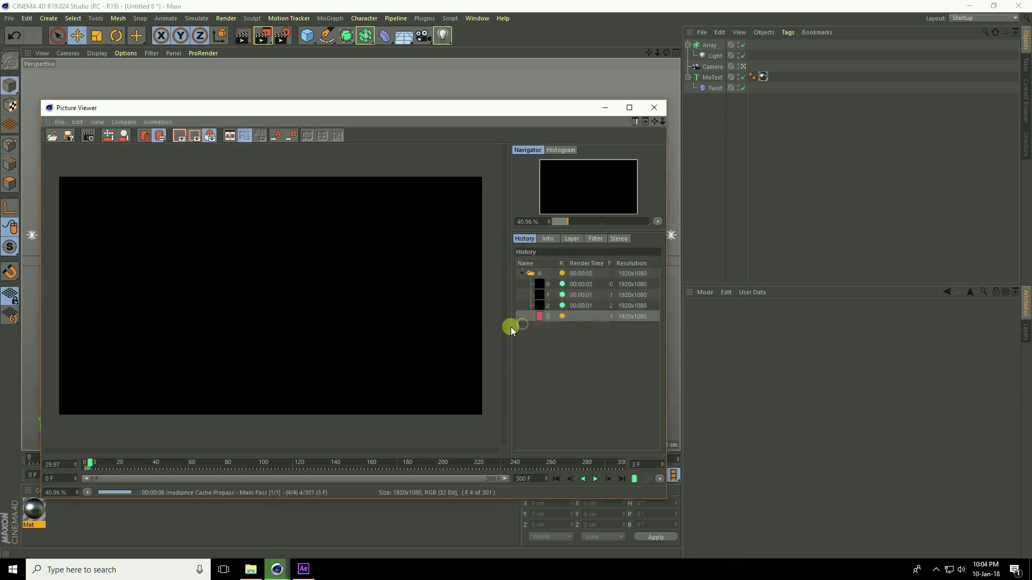
left_click(1013, 5)
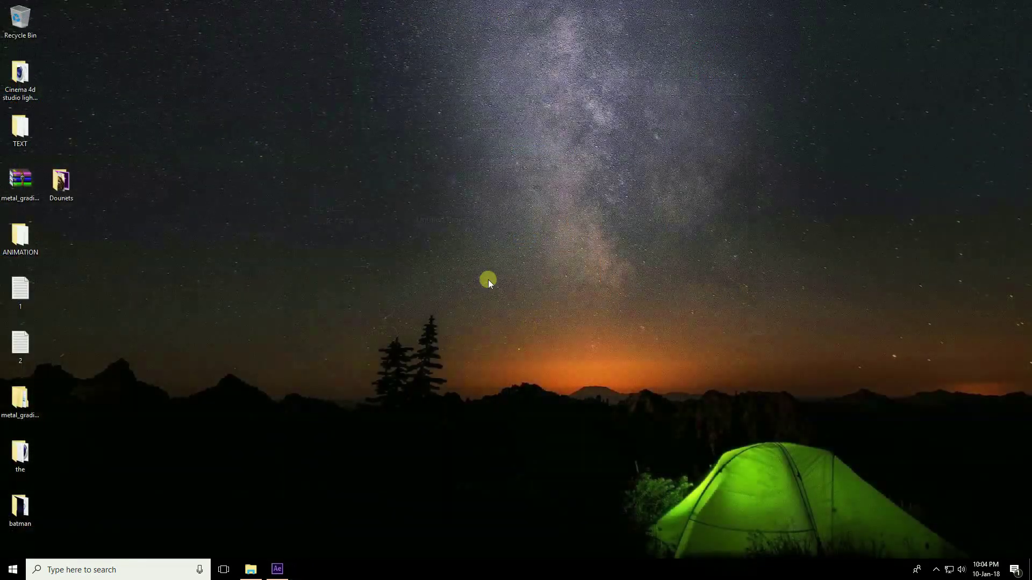
Step: Look through the rendered PNG frames in the BATMAN TEXT folder inside the Desktop's batman folder
left_click(250, 569)
double_click(524, 142)
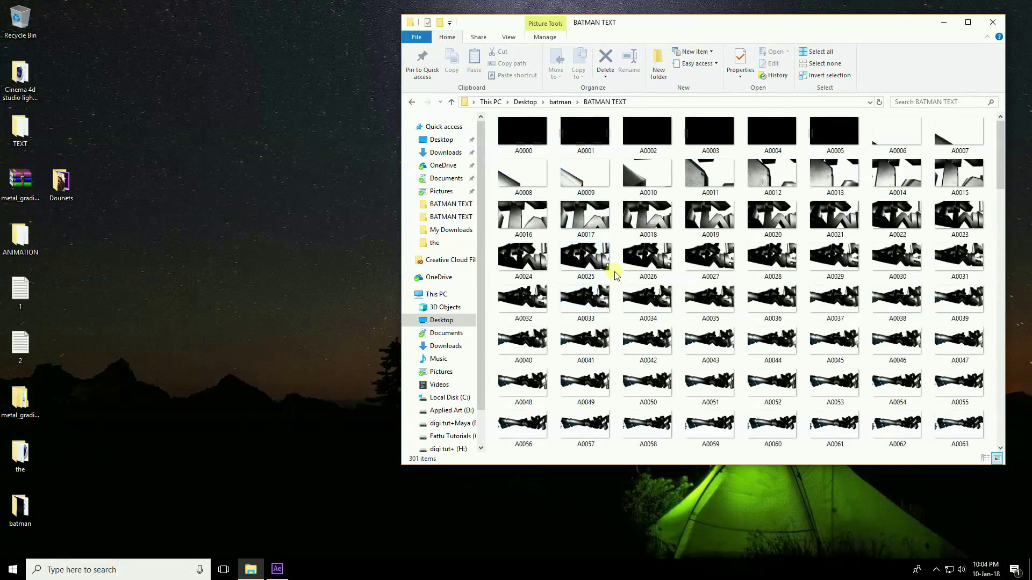
scroll(615, 272, "down", 5)
scroll(616, 274, "down", 3)
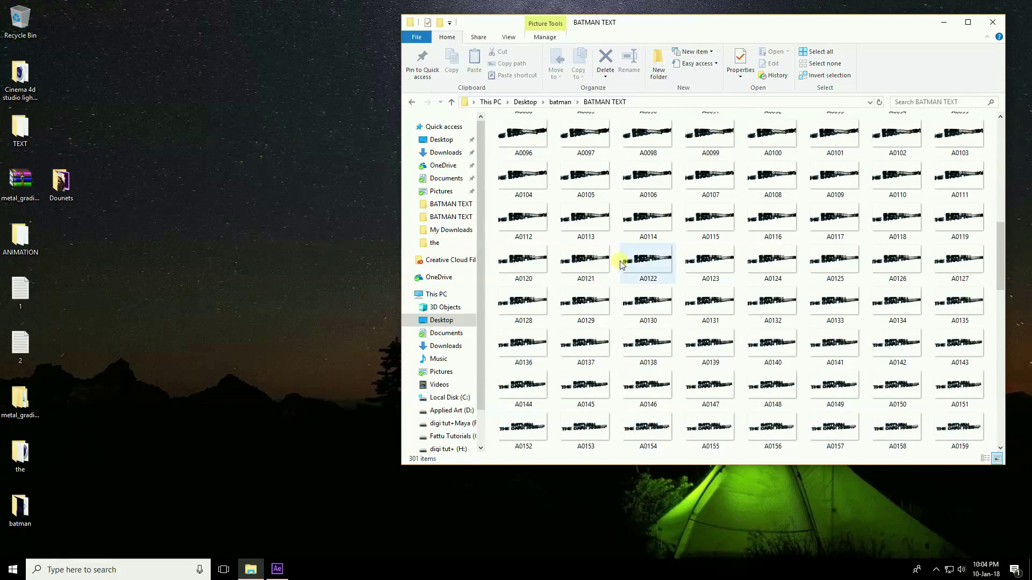
scroll(621, 259, "down", 3)
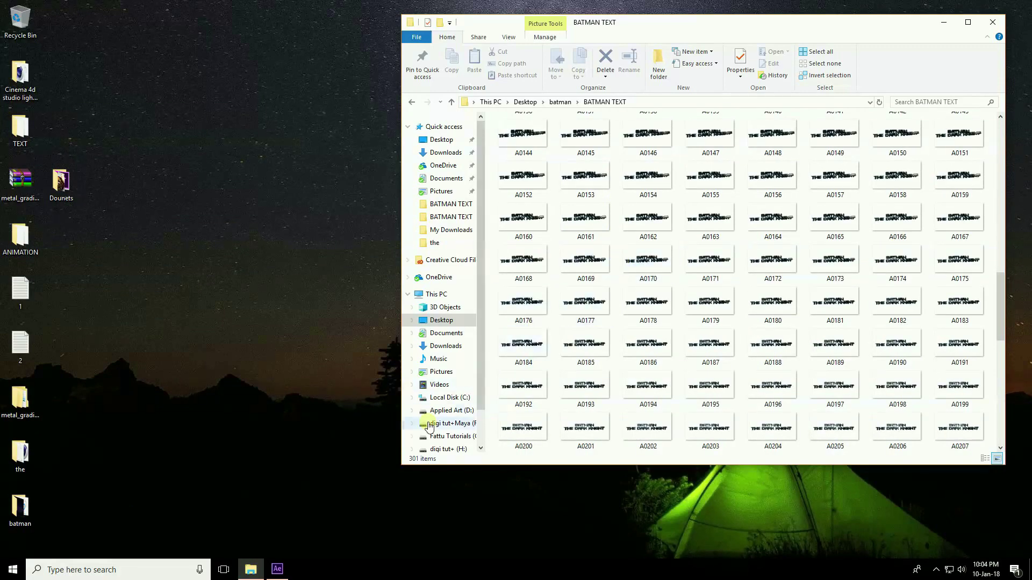
Step: Switch to After Effects and import the frames starting at A0000 in Desktop > batman > BATMAN TEXT as a PNG sequence
left_click(277, 569)
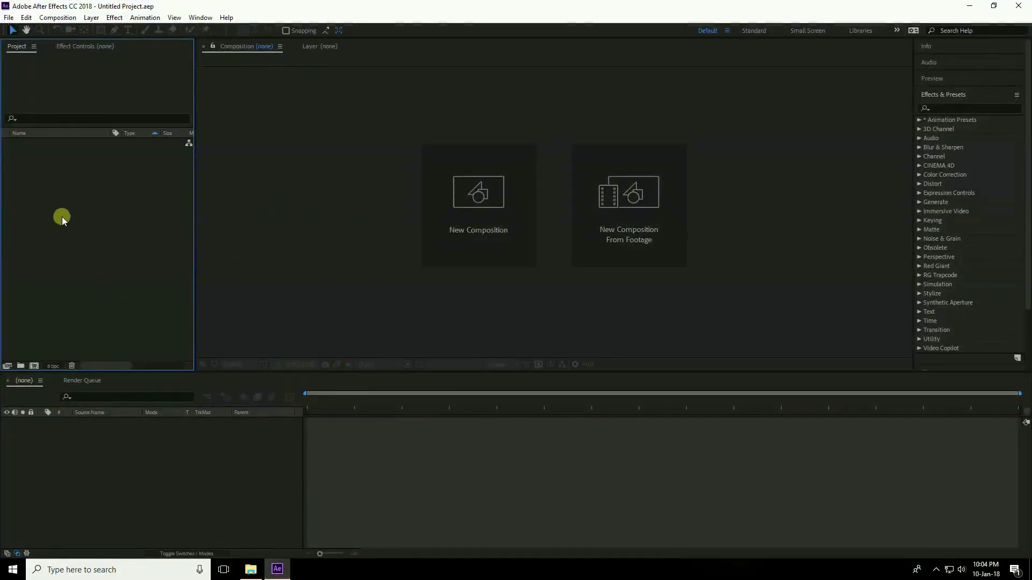
right_click(56, 233)
mouse_move(87, 285)
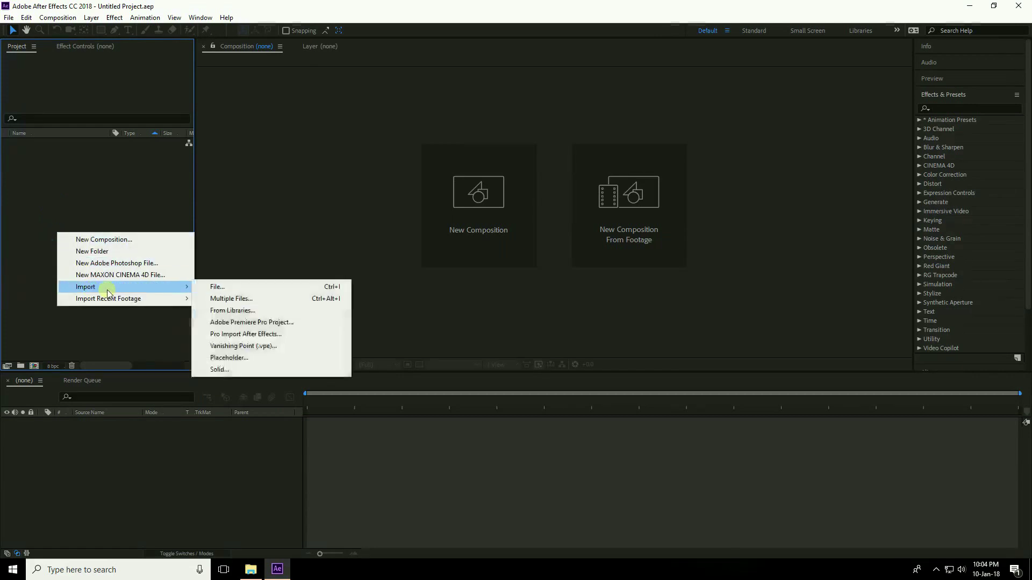
left_click(228, 286)
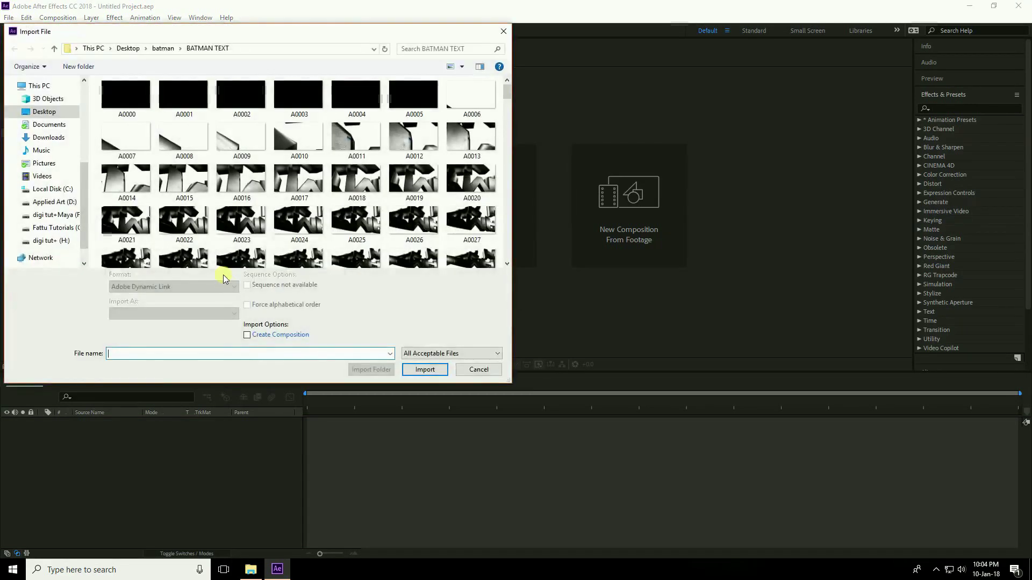
left_click(45, 112)
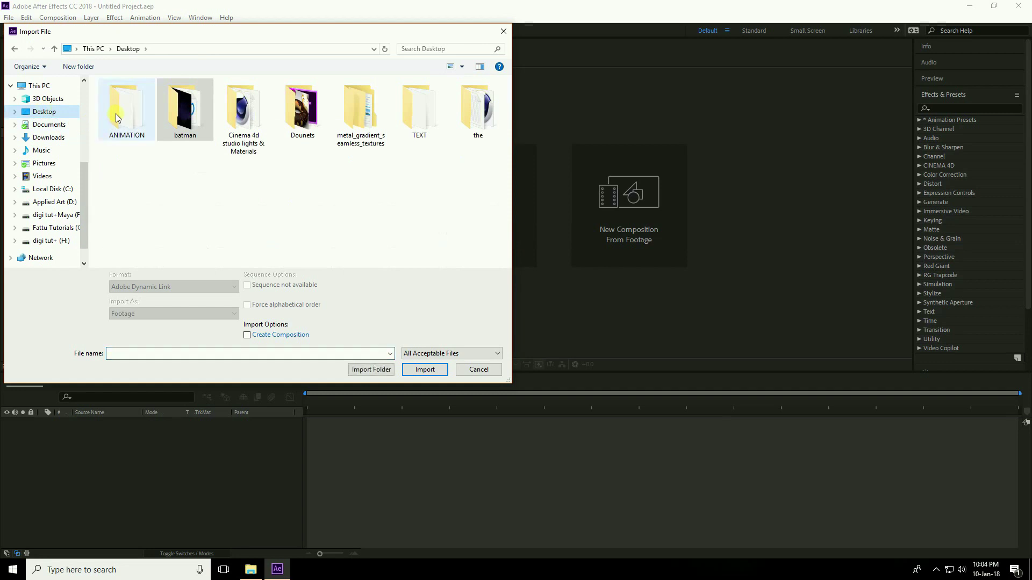
double_click(184, 109)
double_click(125, 111)
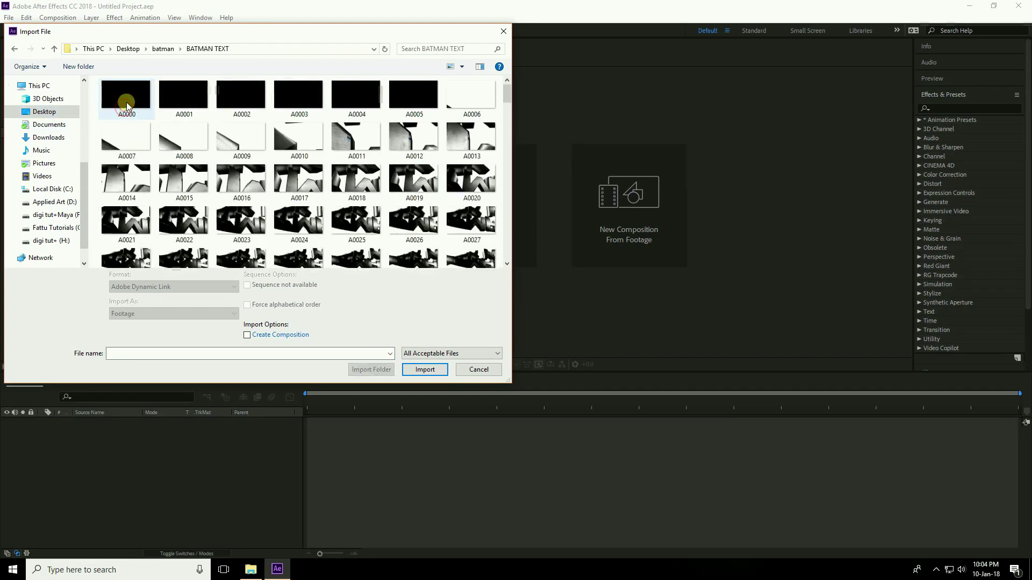
left_click(123, 106)
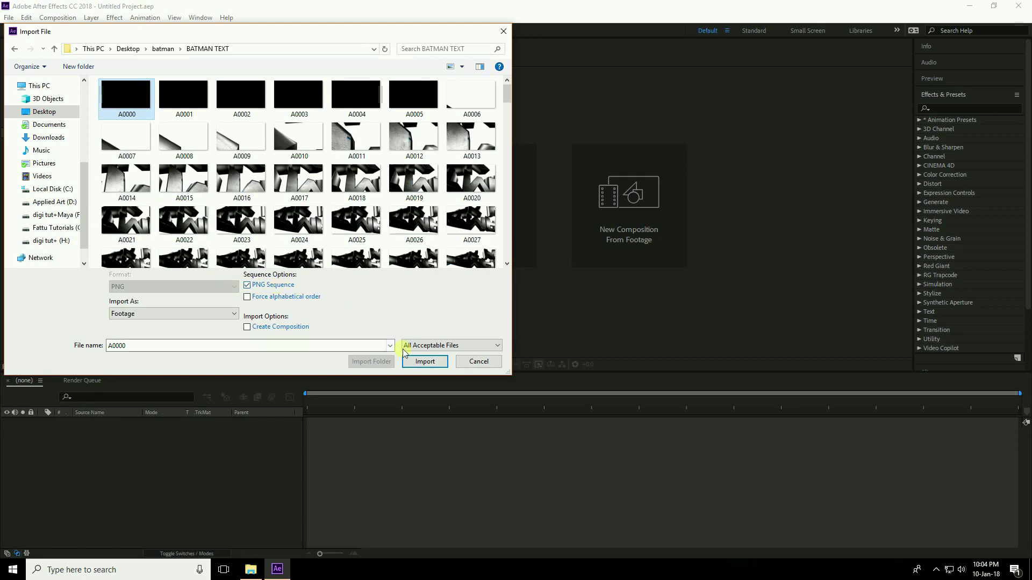
left_click(424, 362)
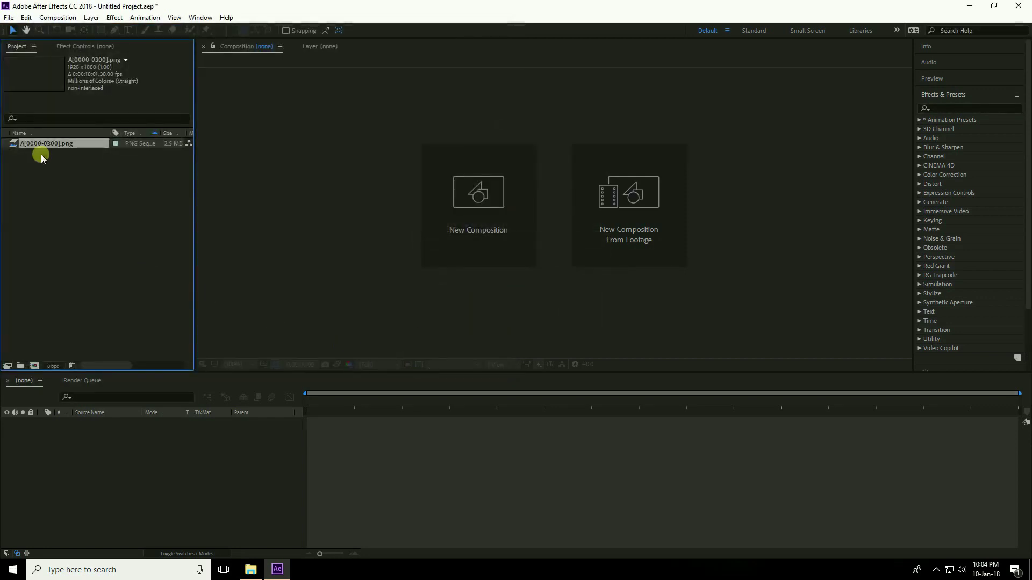
Step: Create a composition from the imported PNG sequence and play back the title animation
left_click_drag(33, 143, 33, 364)
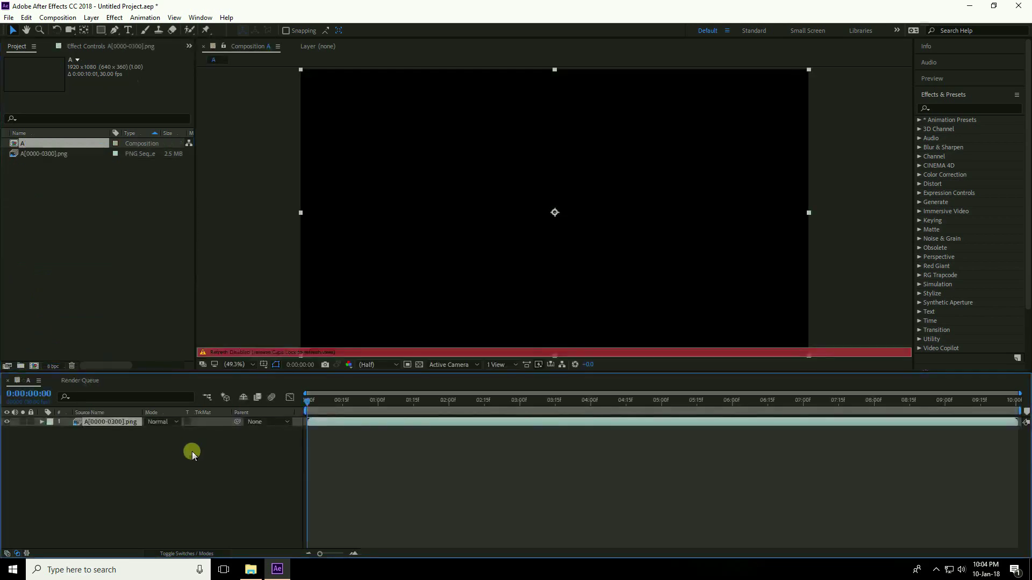
key("Caps_Lock")
key("space")
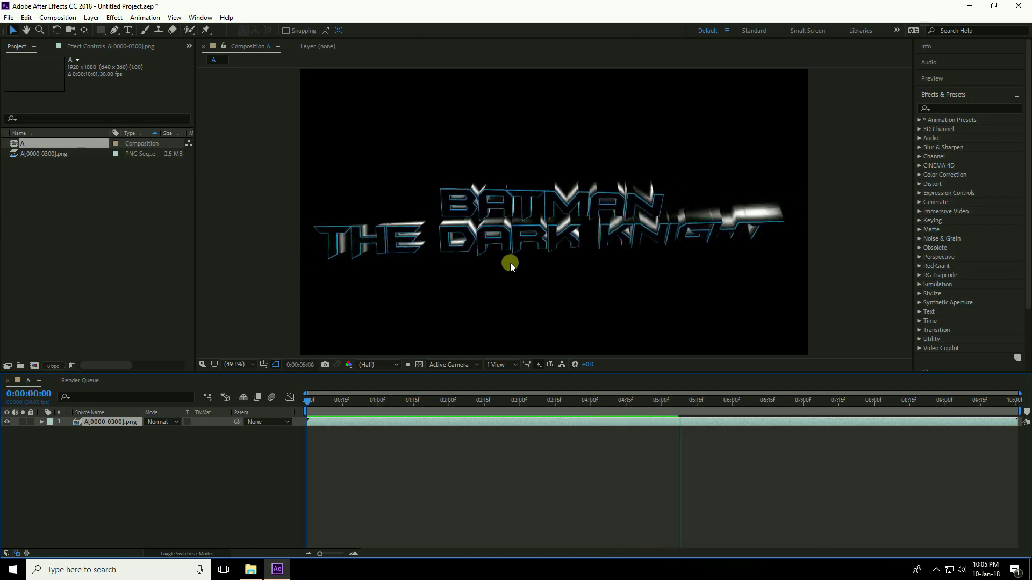
key("space")
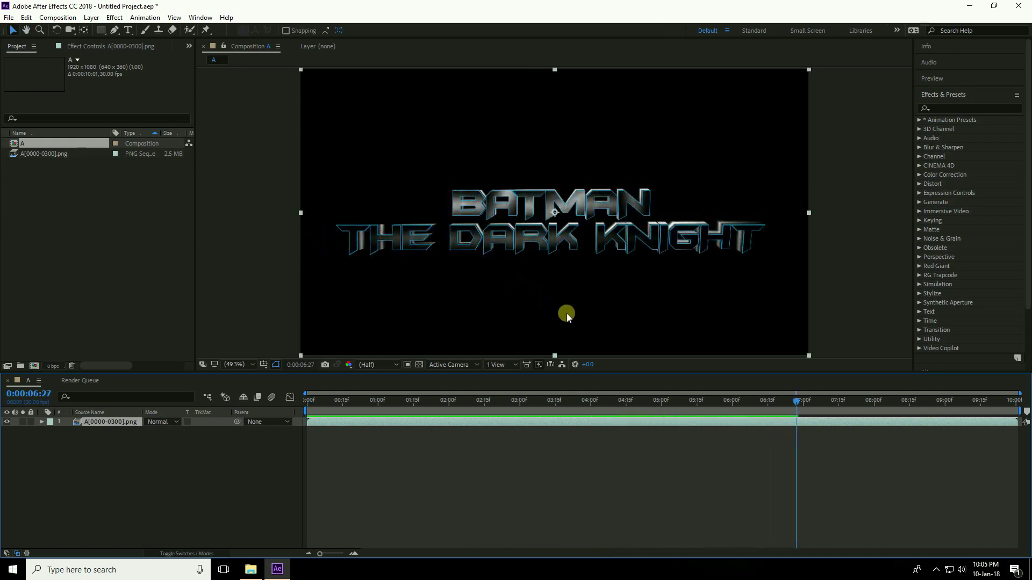
Step: Return to the start of the timeline and add a black 1920 x 1080 px solid named Particles
left_click_drag(796, 400, 305, 398)
right_click(86, 456)
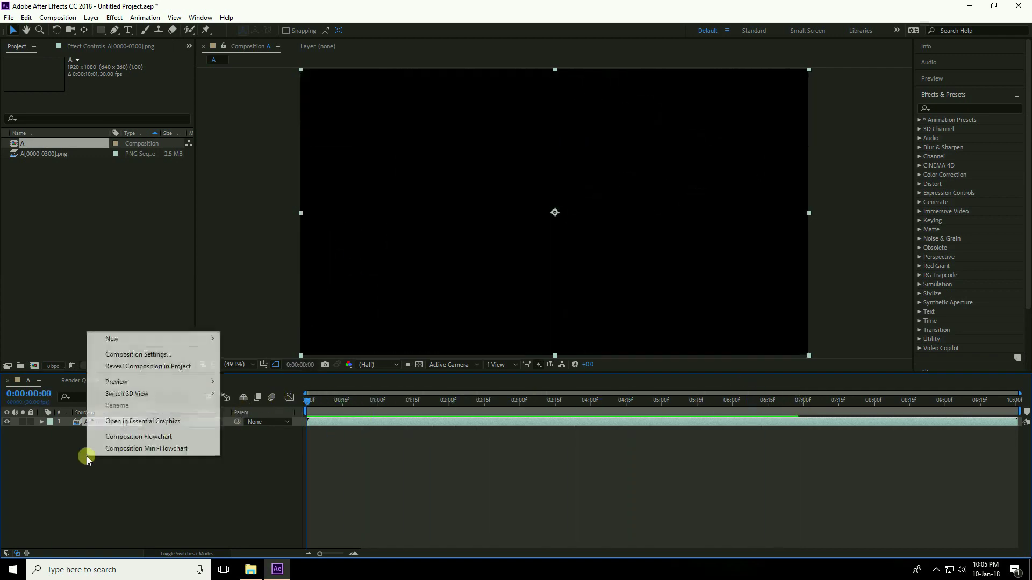
mouse_move(107, 339)
left_click(251, 366)
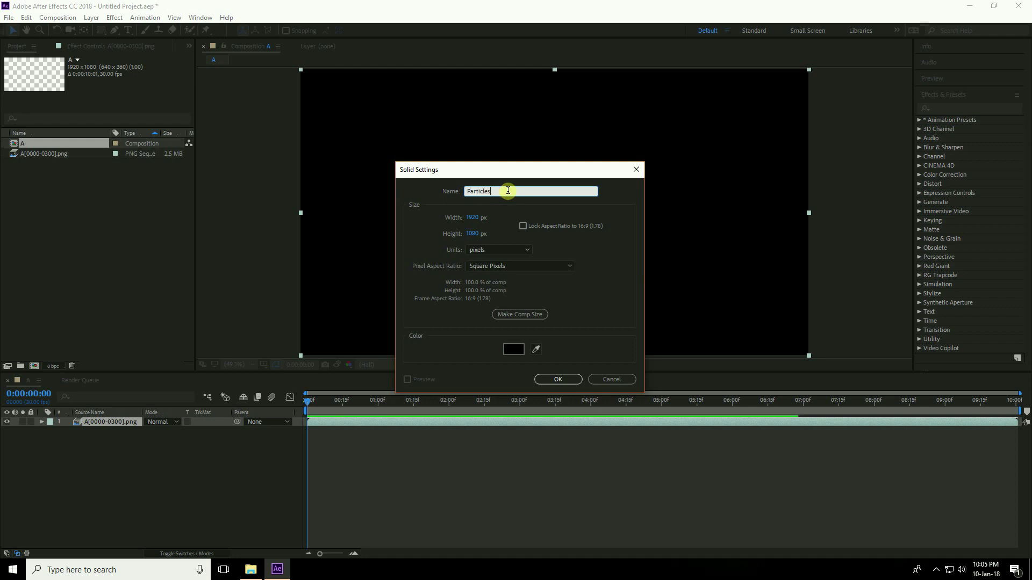
left_click(541, 377)
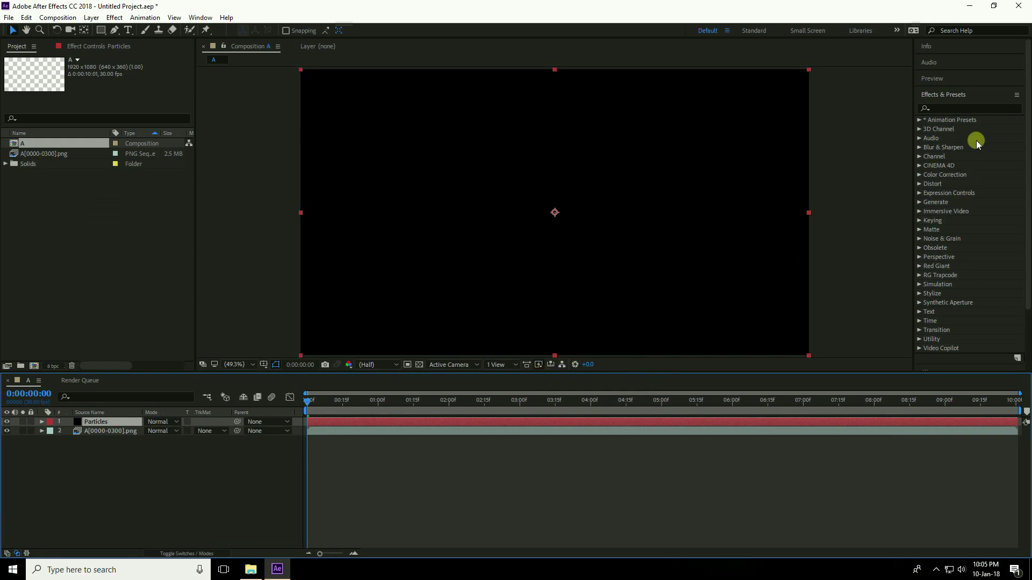
Step: Find the CC Particle World effect and apply it to the Particles solid
left_click(952, 106)
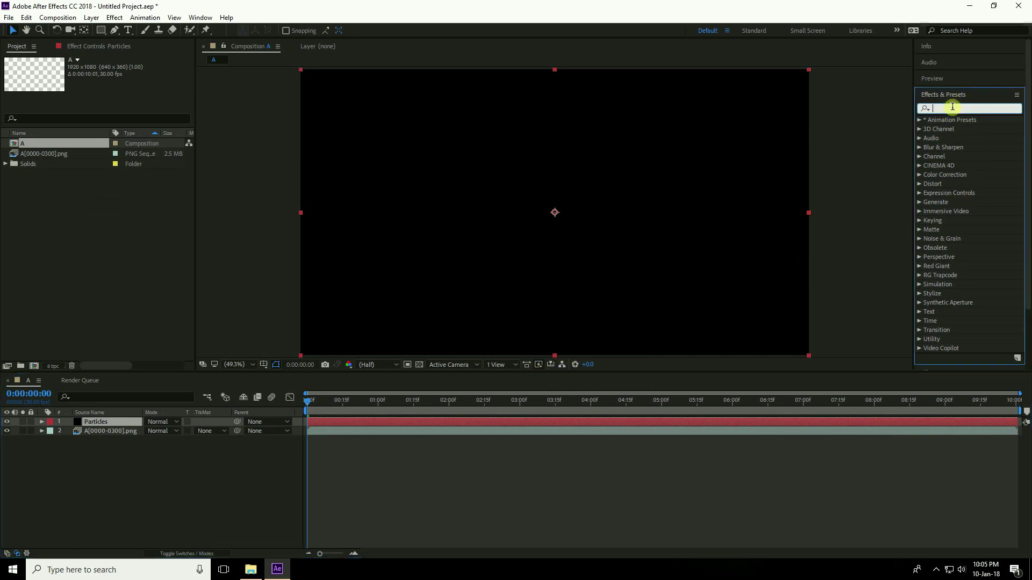
type("cc part")
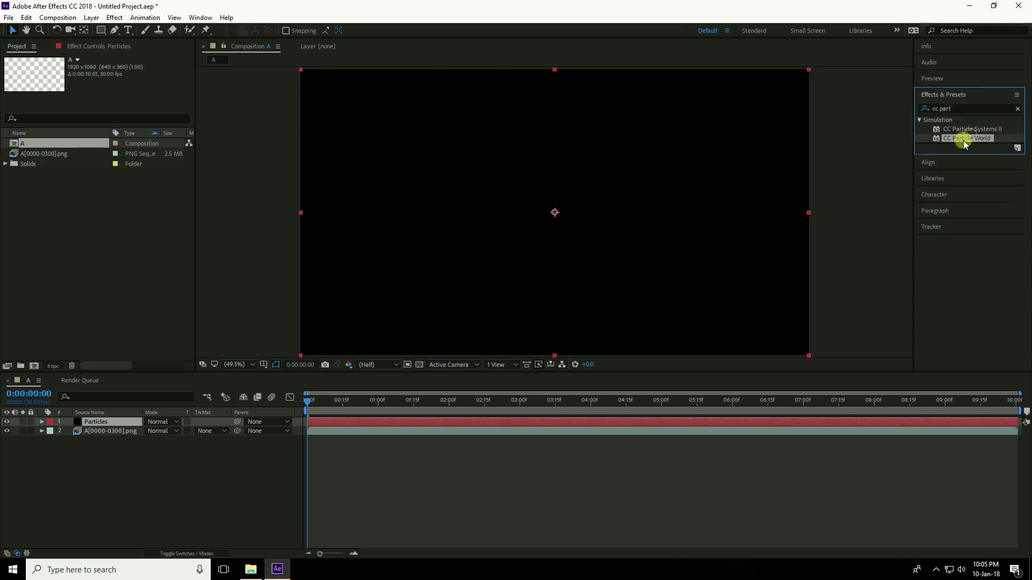
left_click_drag(968, 137, 108, 421)
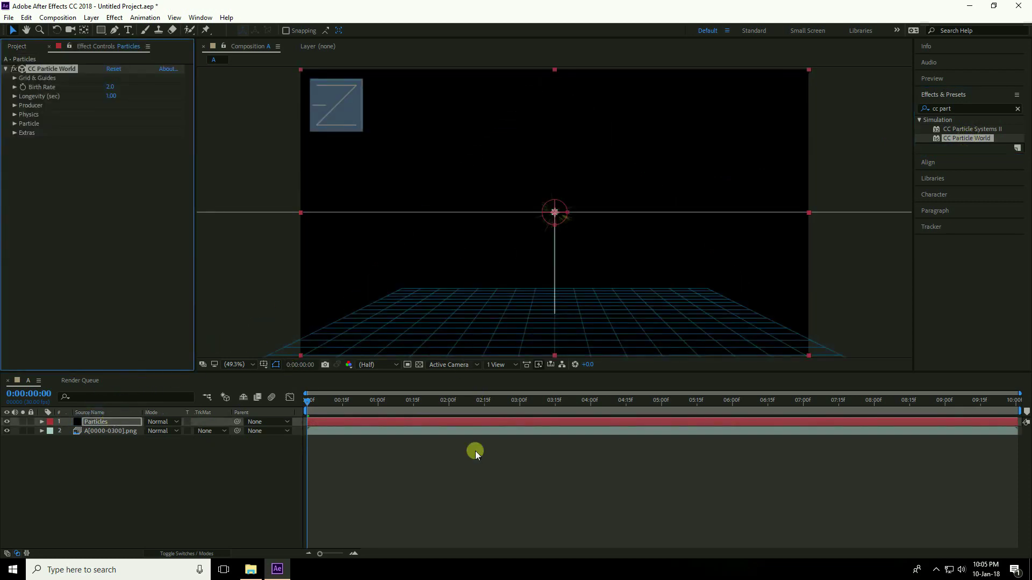
Step: Preview the particles over the title, then hide the PNG sequence layer and preview the particles alone
key("space")
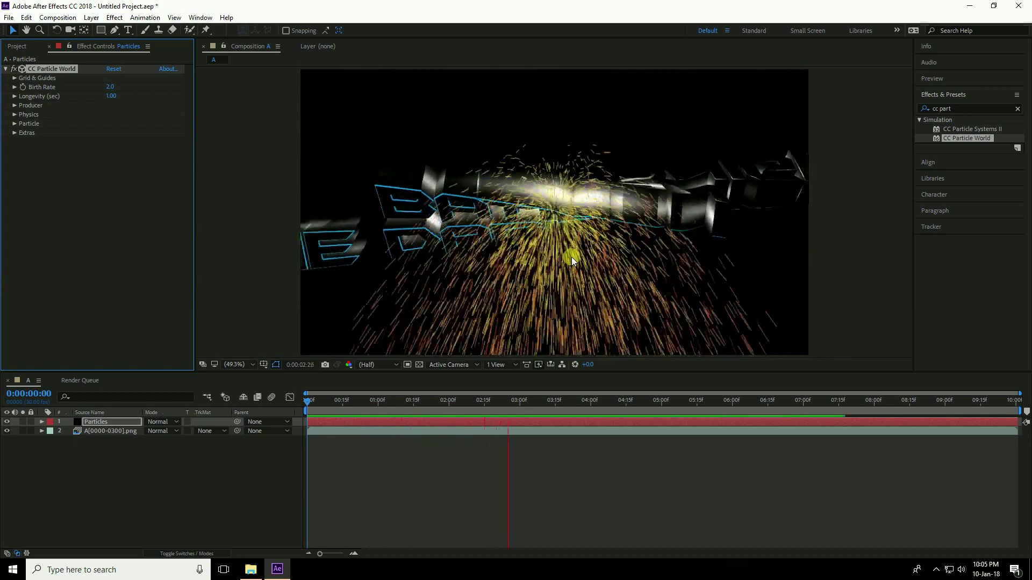
key("space")
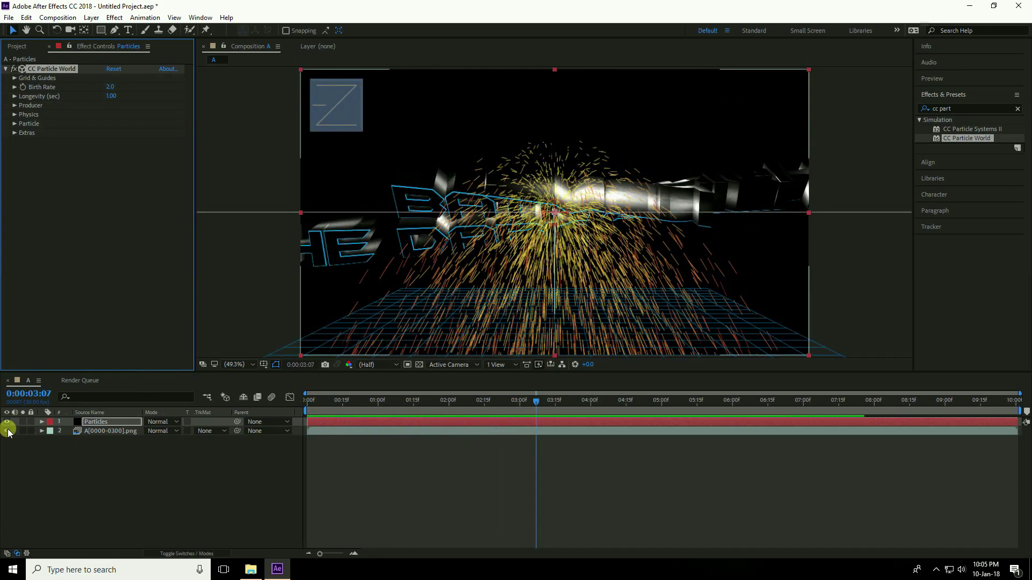
left_click(7, 431)
key("space")
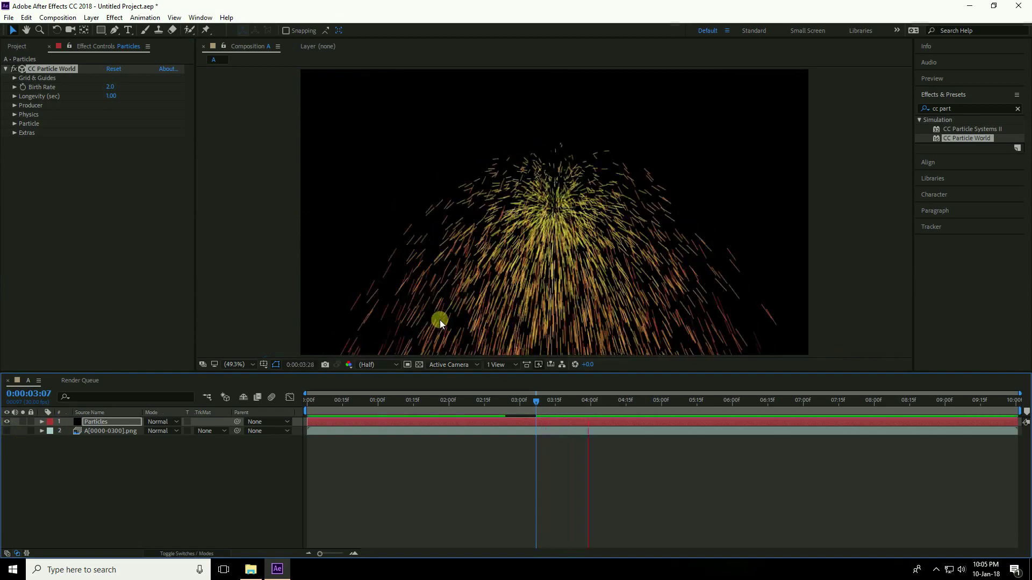
key("space")
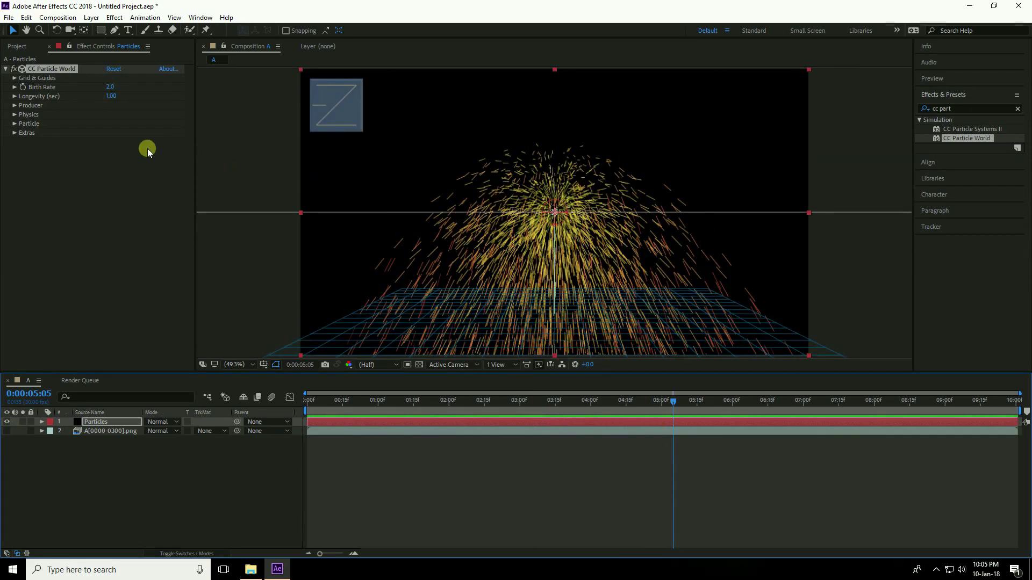
Step: Set the CC Particle World birth rate to 1 and the longevity to 7 seconds
left_click(112, 87)
type("1")
key("Return")
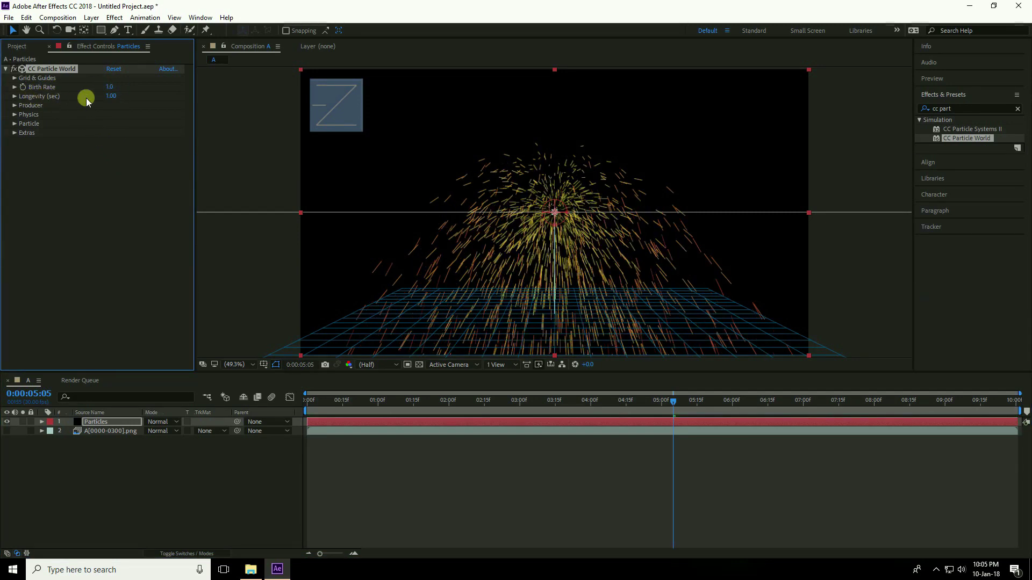
type("7")
key("Return")
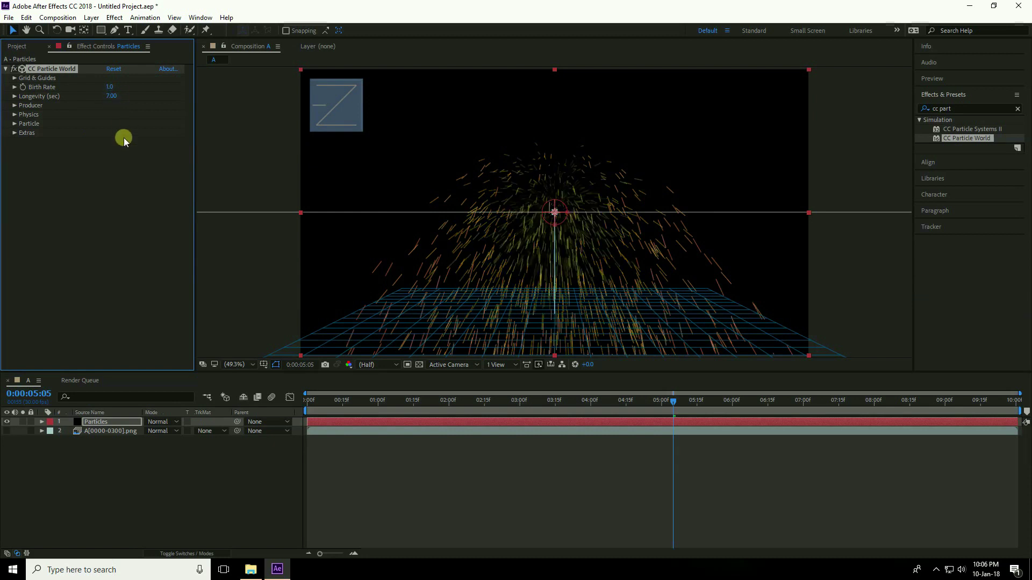
Step: Set the particle physics velocity to 0.10 and preview the motion from the start of the timeline
left_click(15, 115)
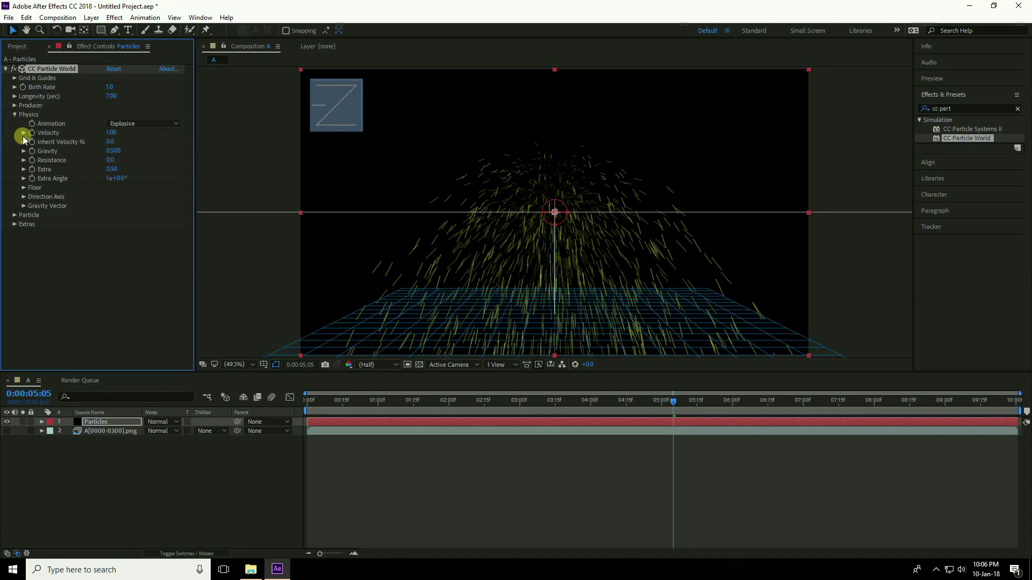
left_click(110, 133)
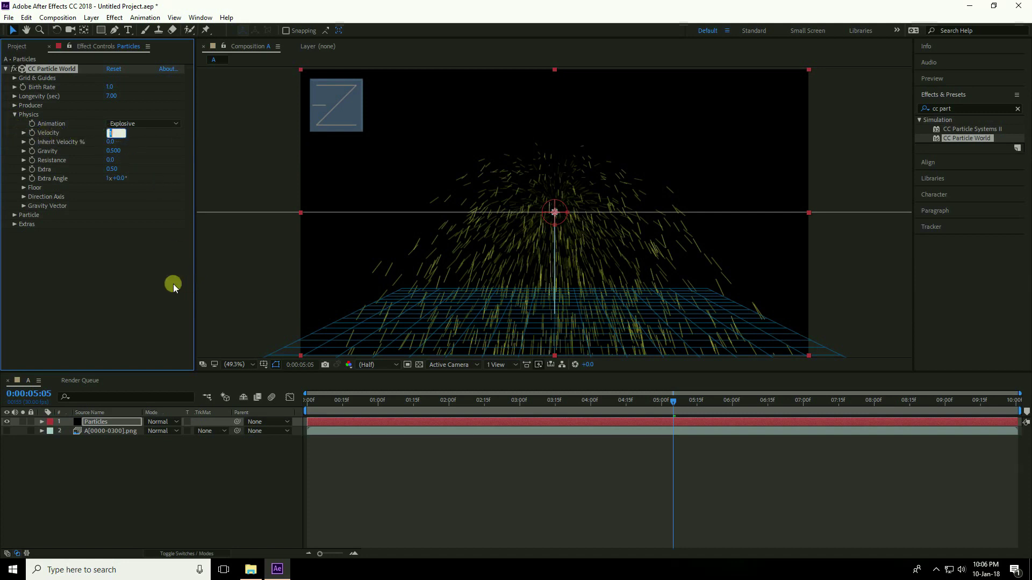
type("0.10")
key("Return")
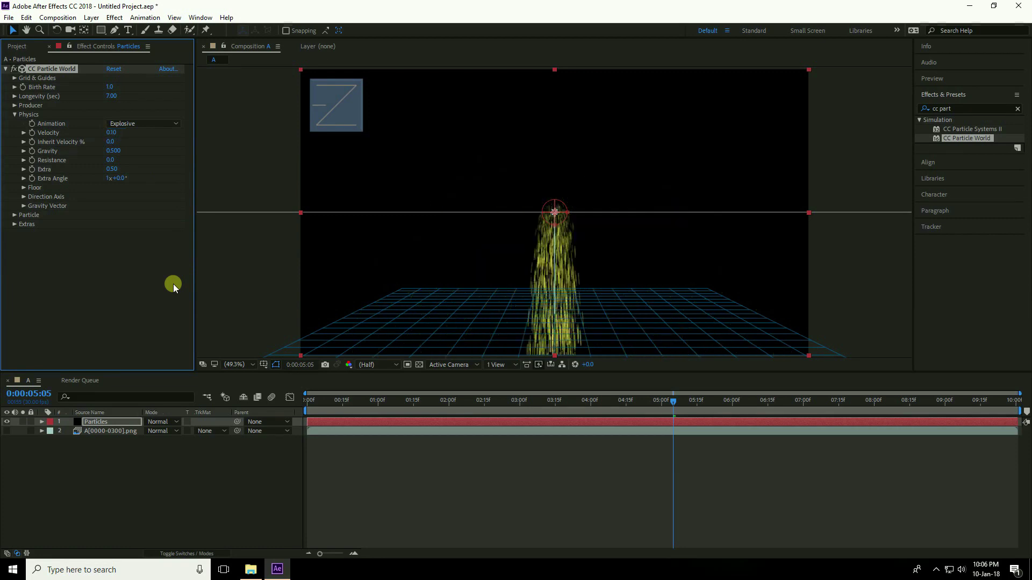
left_click_drag(328, 400, 303, 400)
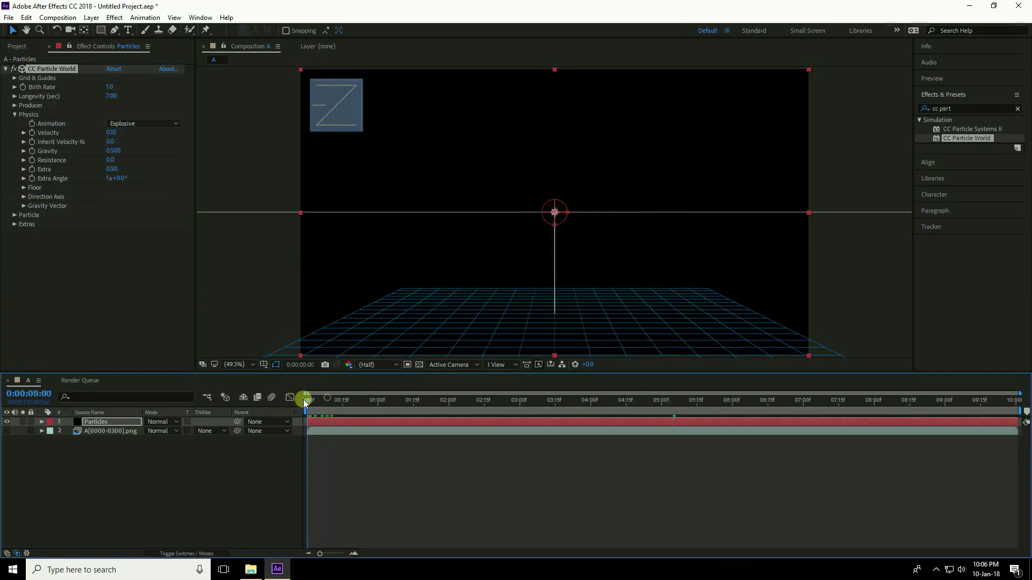
key("space")
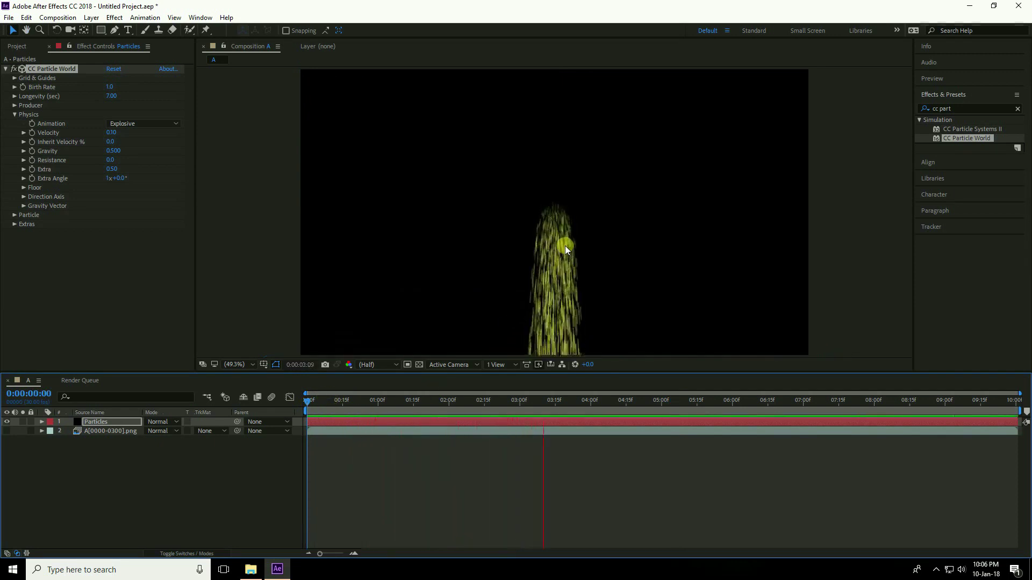
key("space")
Step: Set the particle gravity to 0.010 and preview the motion from the start of the timeline
left_click(113, 151)
type("0.")
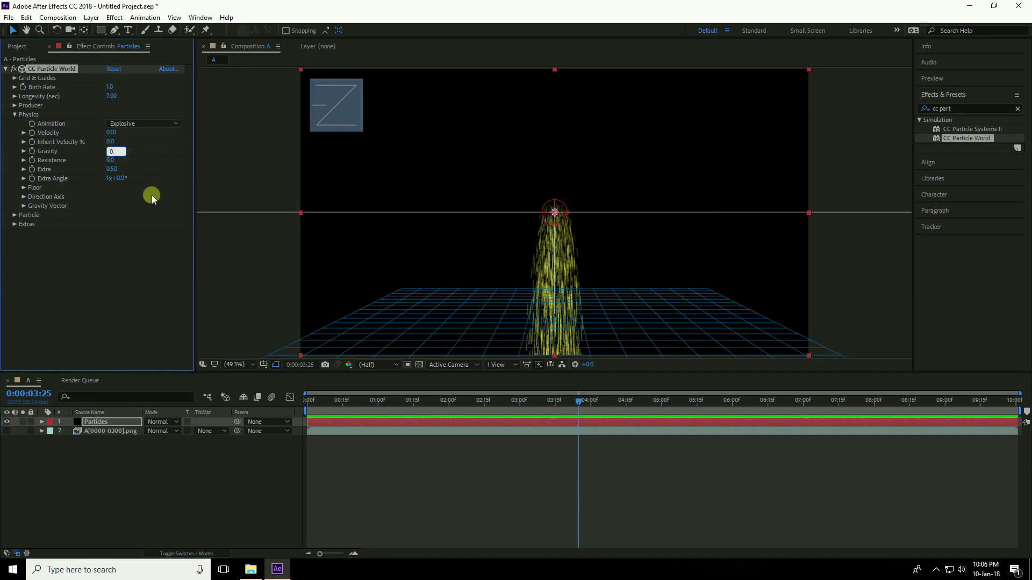
type("010")
key("Return")
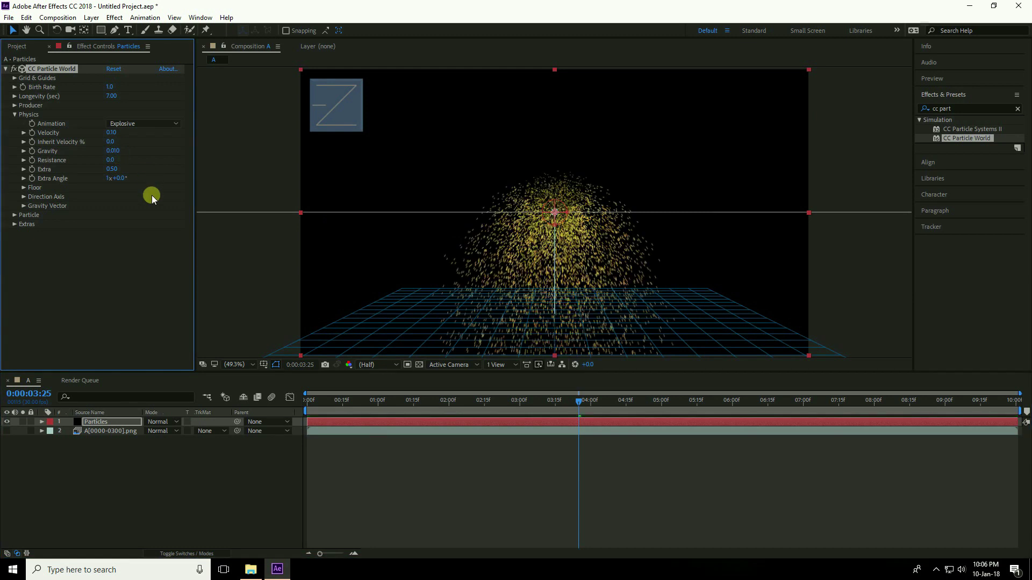
left_click_drag(568, 401, 295, 403)
key("space")
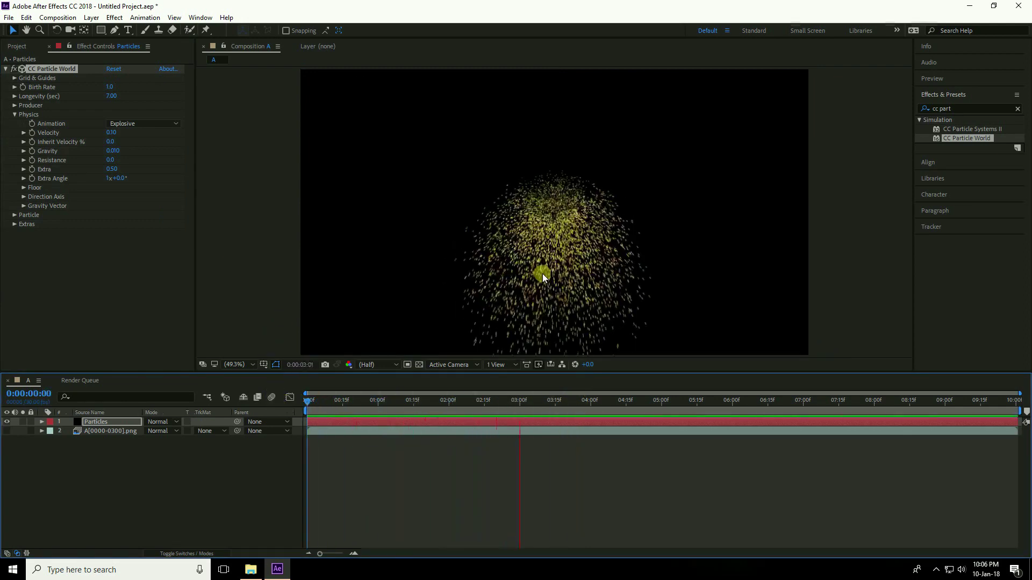
key("space")
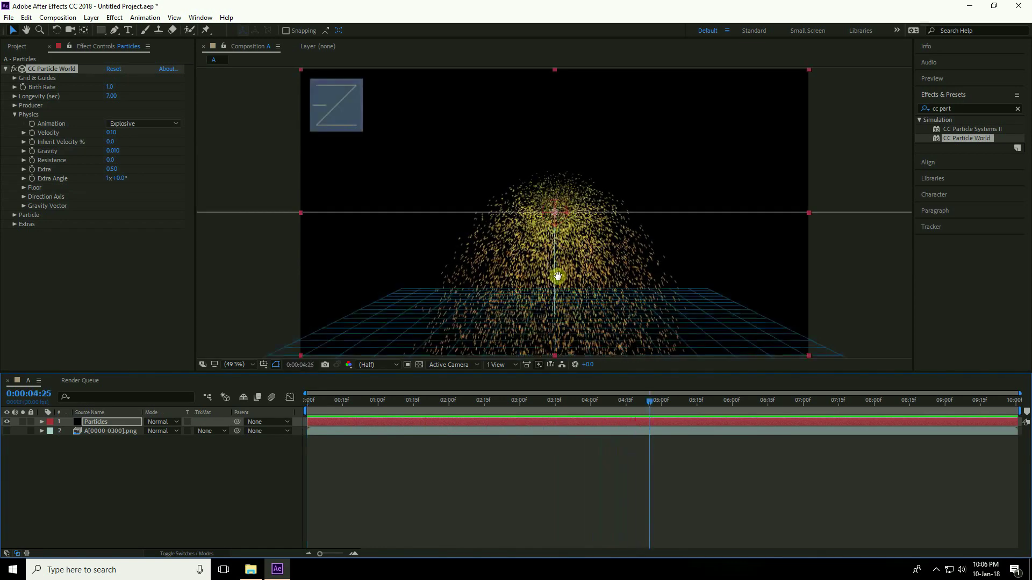
Step: Change the physics animation to Direction Axis and stretch the producer to a radius of about 0.556 in X and 0.141 in Y
left_click(165, 125)
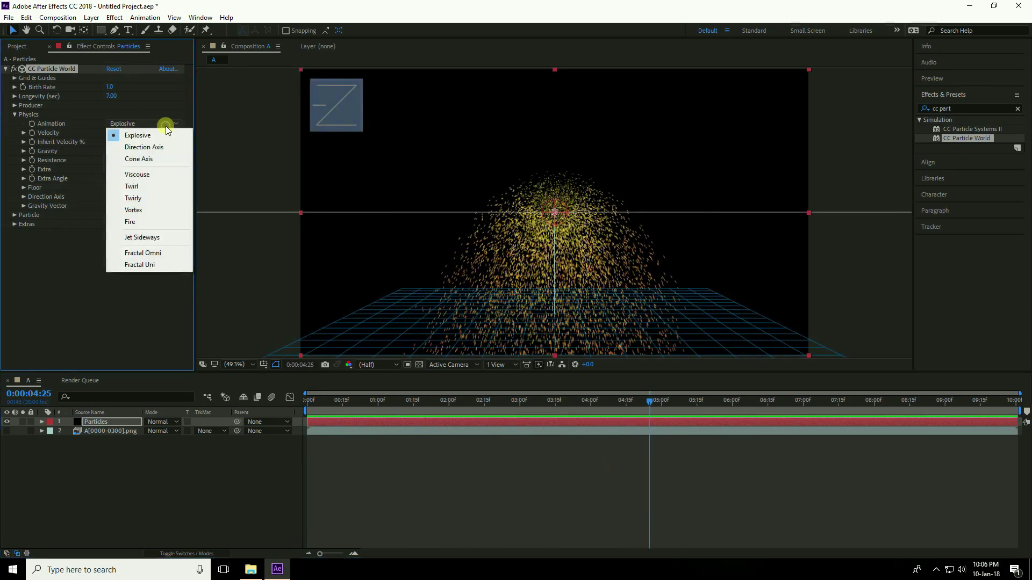
left_click(170, 149)
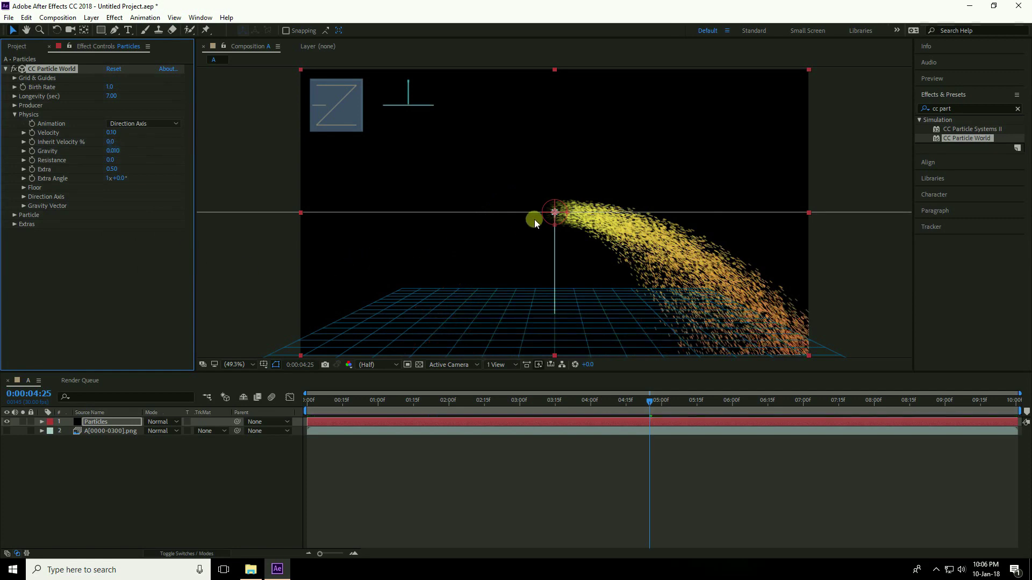
left_click_drag(565, 213, 836, 215)
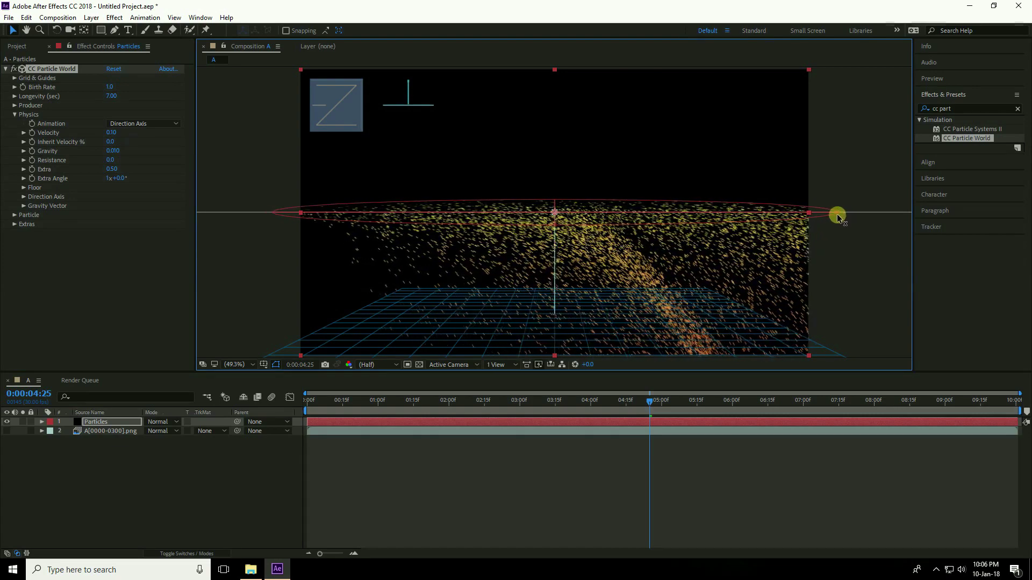
left_click_drag(554, 226, 550, 283)
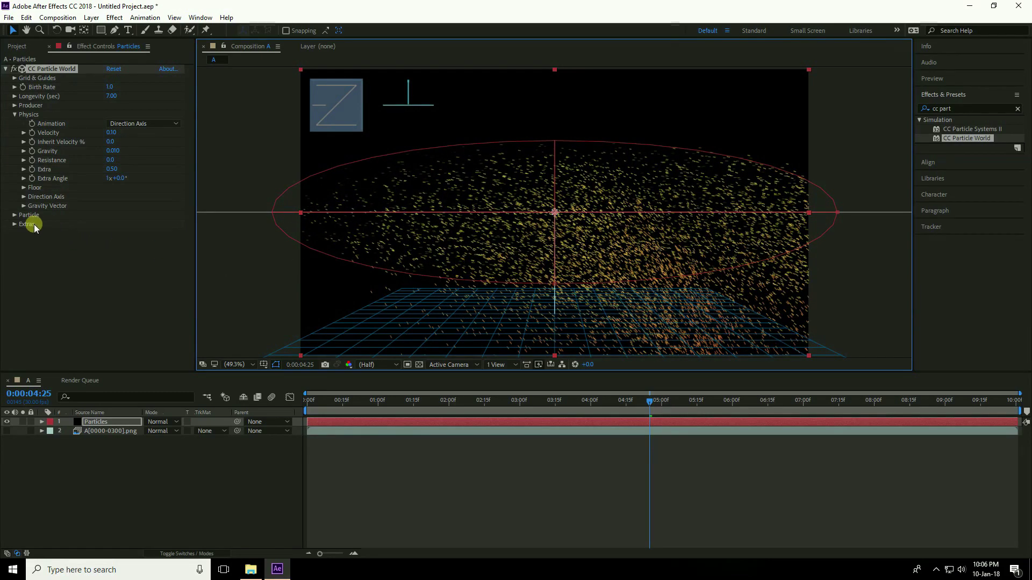
Step: Change the particle type to Shaded Sphere and preview the particles from the start of the timeline
left_click(14, 216)
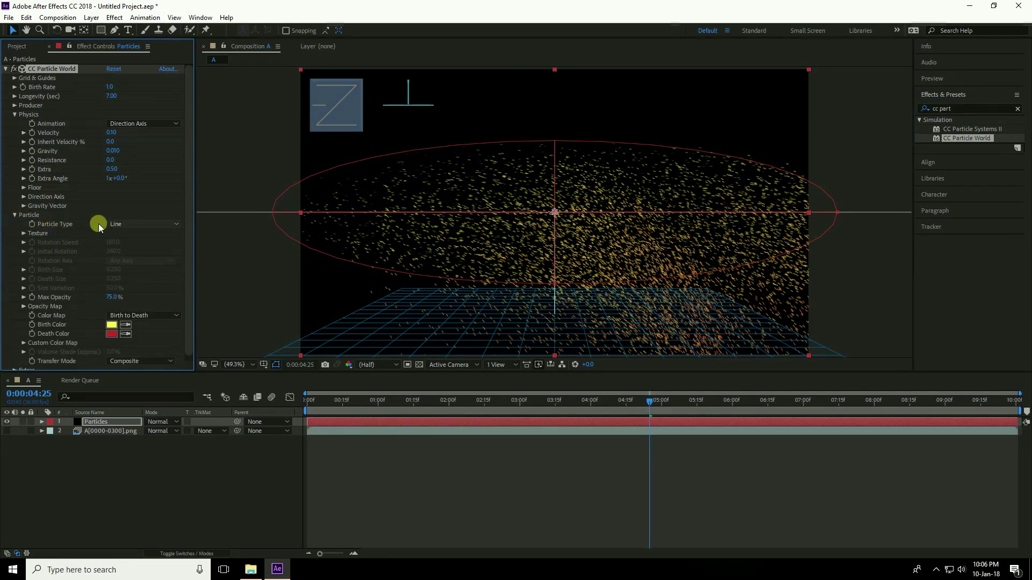
left_click(173, 222)
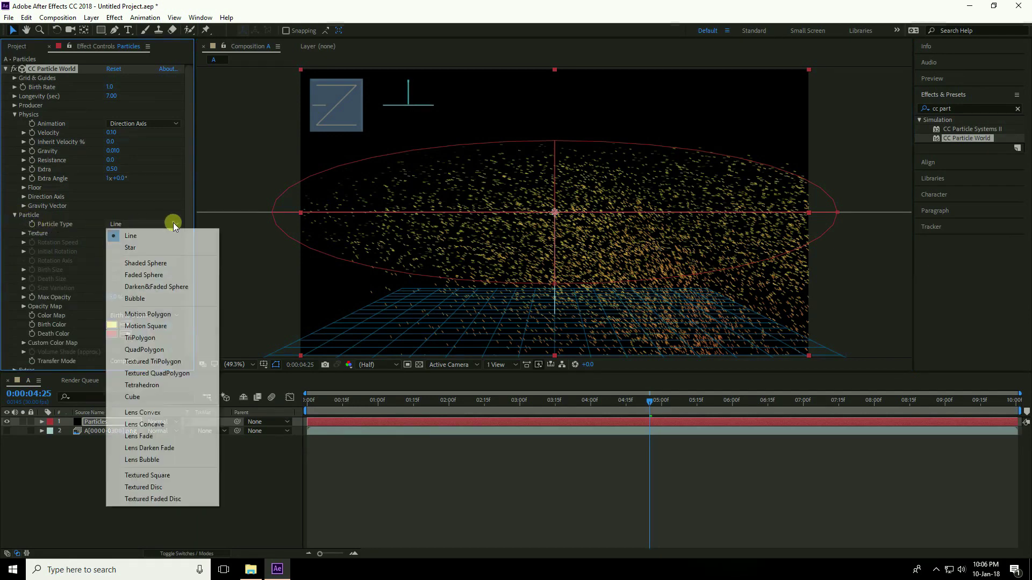
left_click(161, 262)
left_click_drag(651, 402, 282, 381)
key("space")
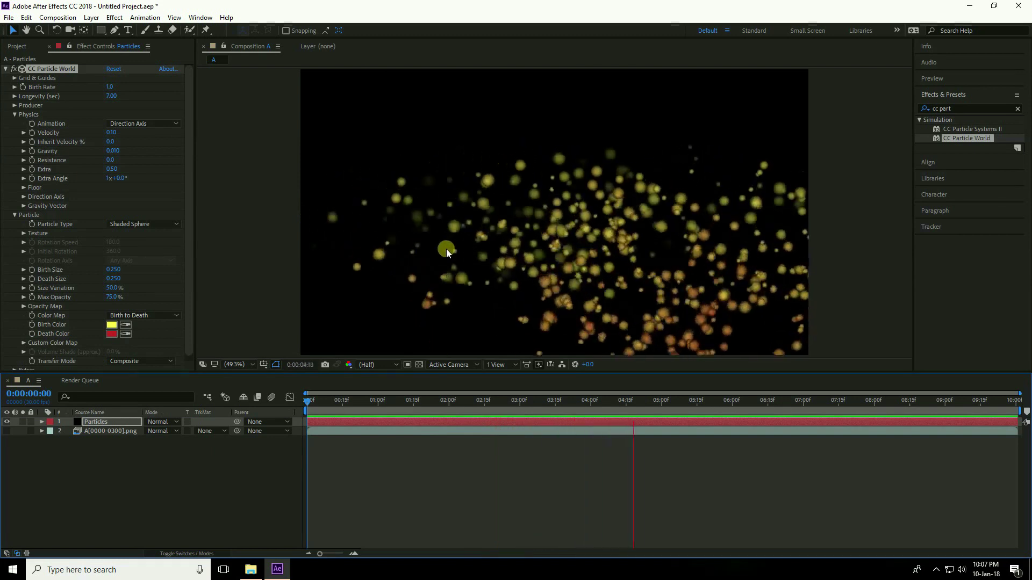
key("space")
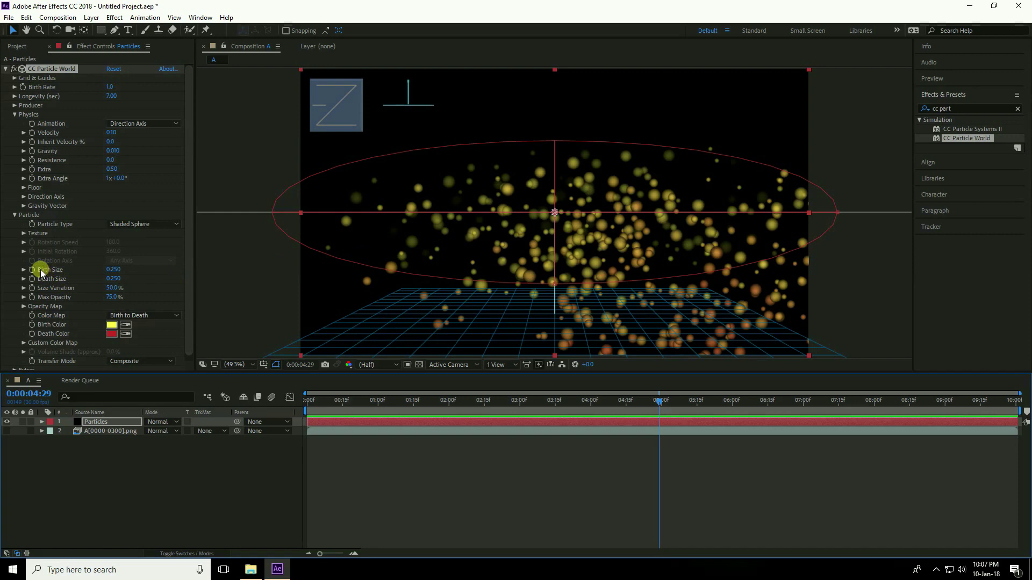
Step: Set the particles' birth size to 0.050 and death size to 0
left_click(112, 269)
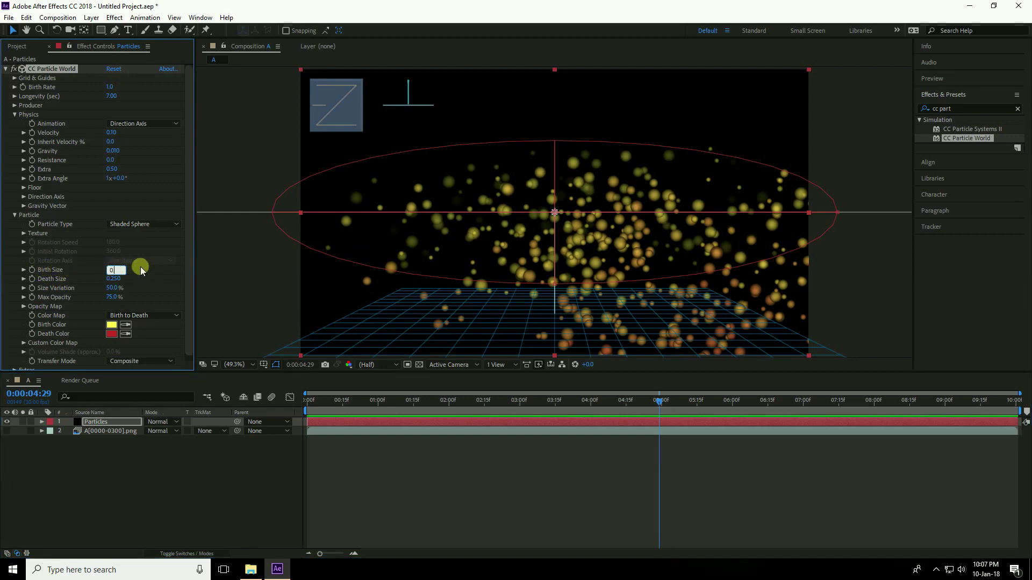
type("0.050")
key("Return")
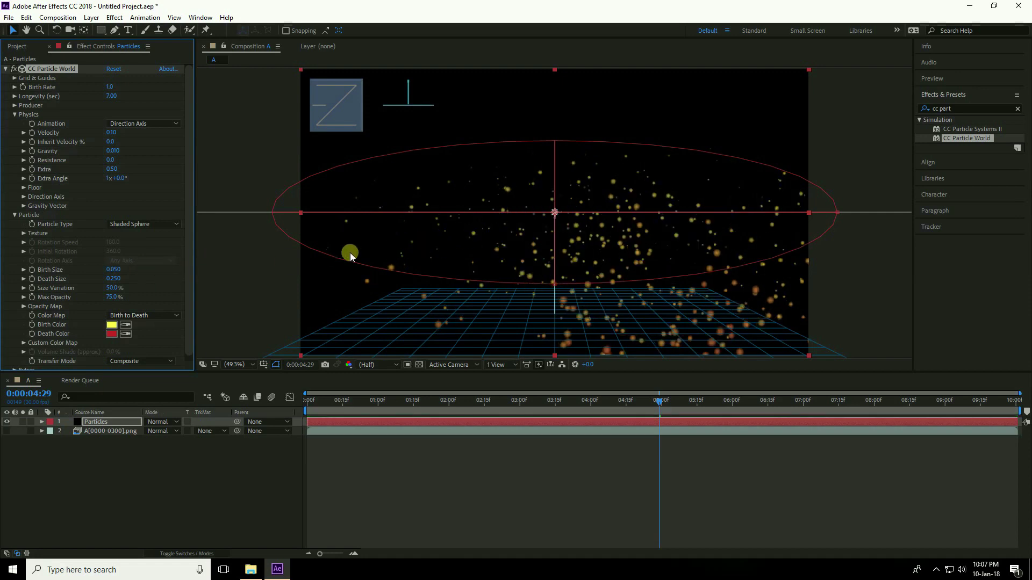
left_click(113, 279)
type("00")
key("Return")
left_click(141, 277)
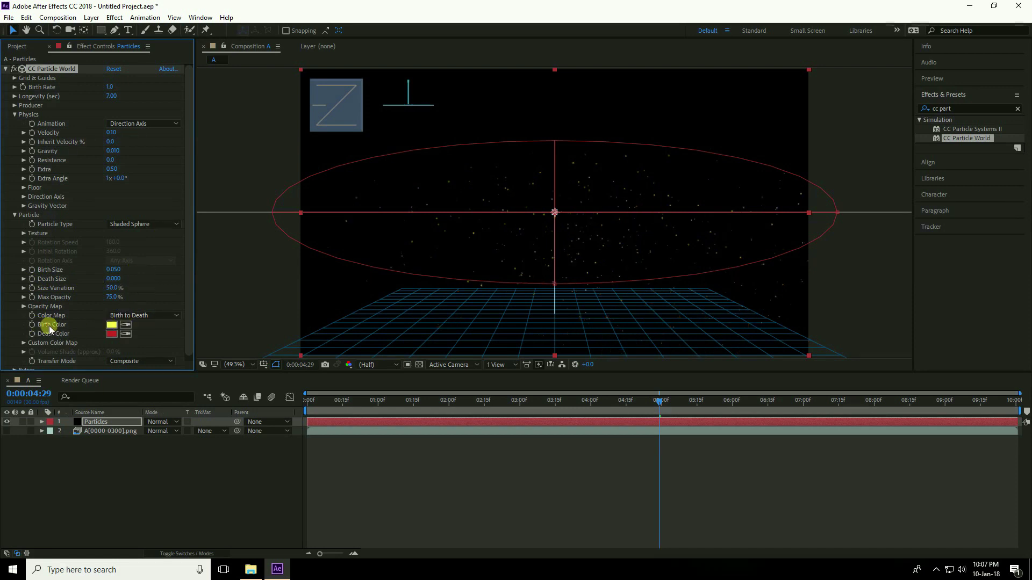
Step: Set the particles' birth color to the blue 00A2FF and preview the animation from the start
left_click(111, 325)
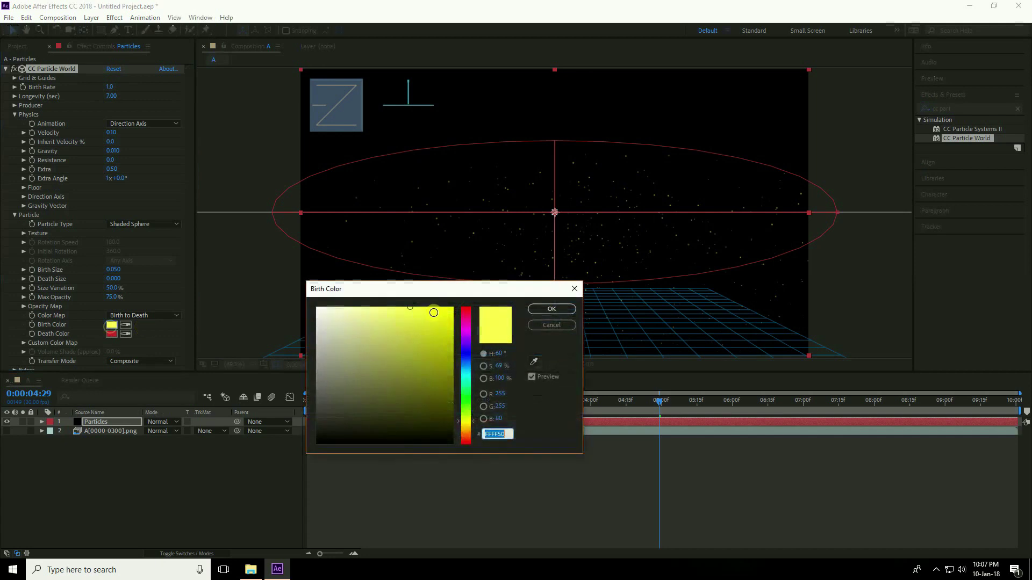
mouse_move(472, 430)
left_mouse_down()
mouse_move(463, 301)
mouse_move(472, 285)
left_mouse_up()
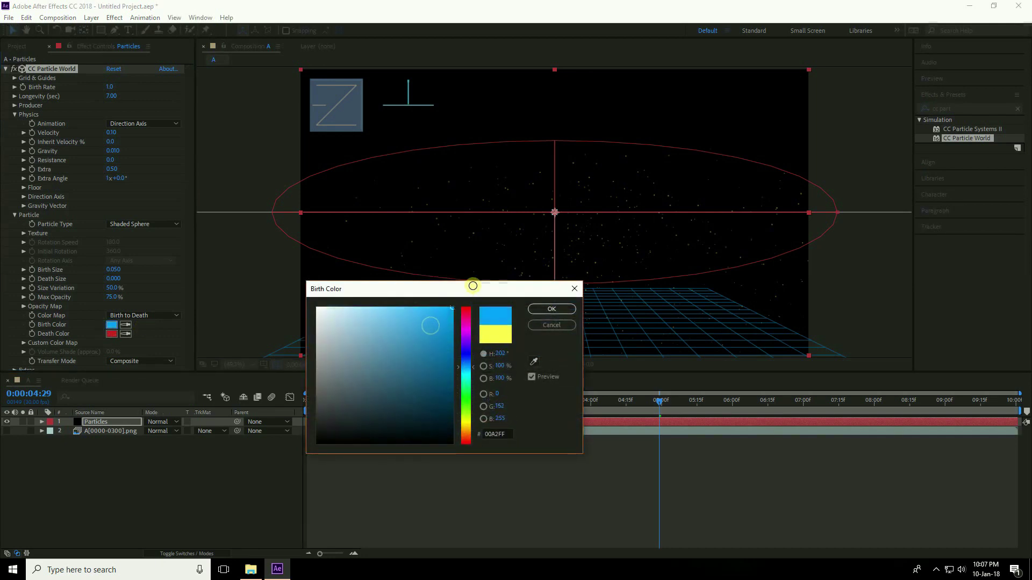
left_click(549, 310)
left_click_drag(656, 400, 208, 392)
key("space")
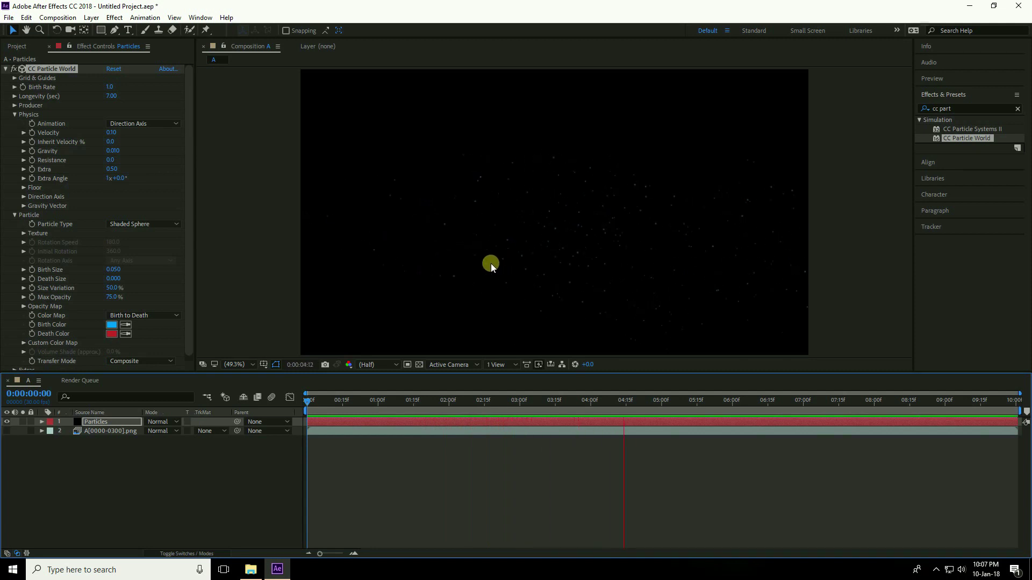
key("space")
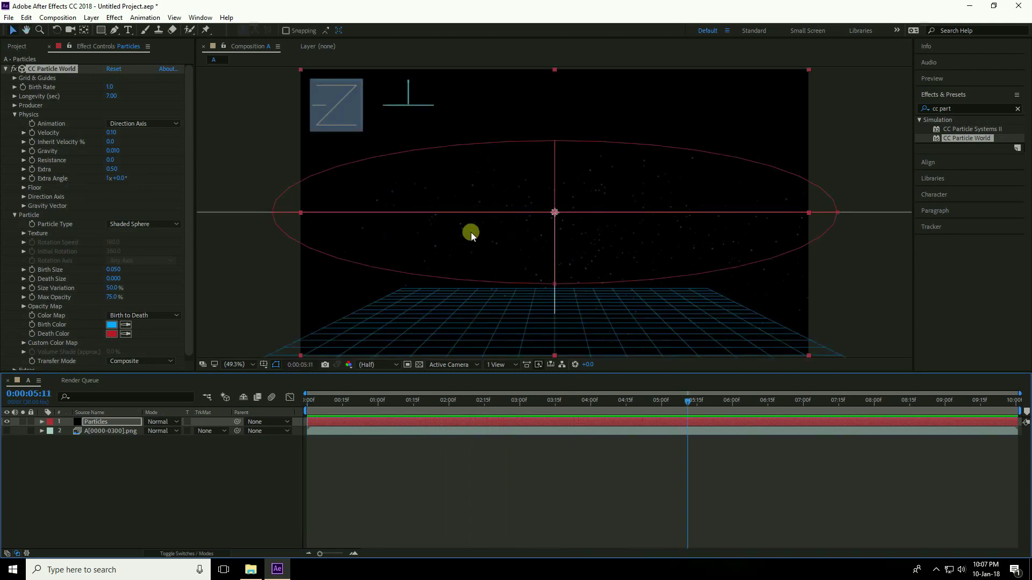
Step: Set the producer's X position to -0.51, Y position to -0.27 and Z radius to 0.835, and preview the particles from the start
left_click(189, 239)
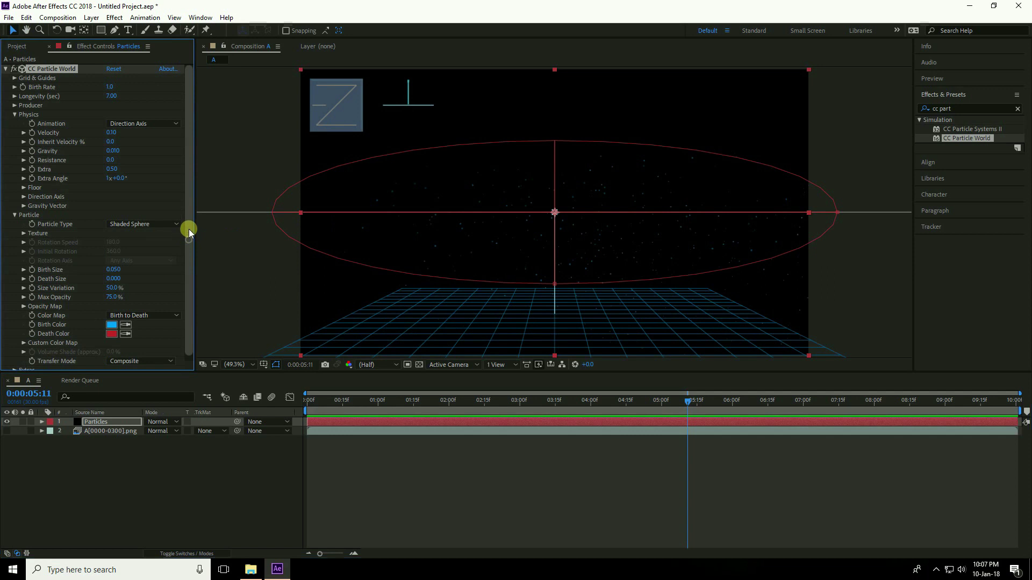
left_click(12, 105)
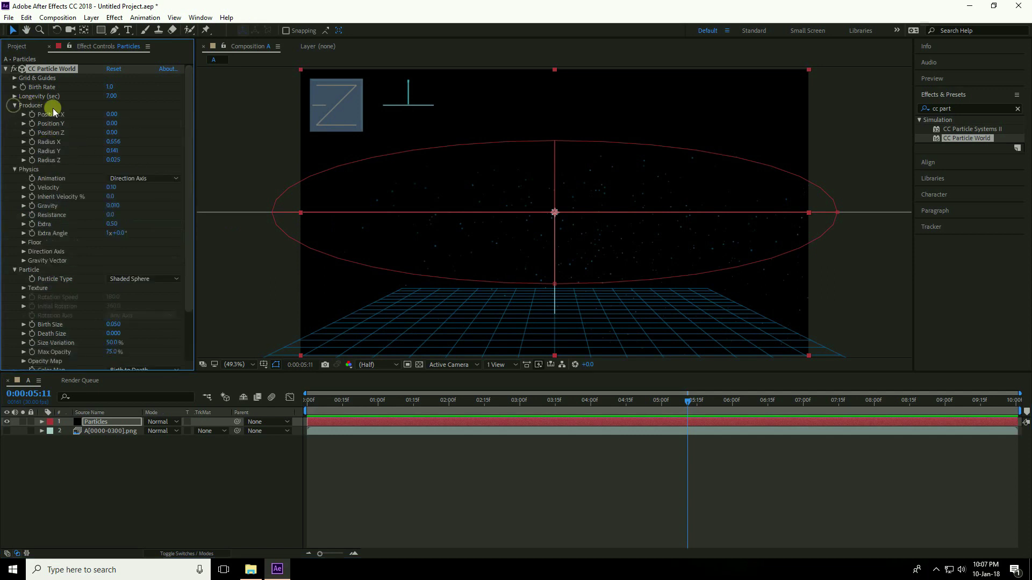
mouse_move(111, 114)
left_mouse_down()
mouse_move(122, 115)
mouse_move(86, 117)
mouse_move(94, 120)
left_mouse_up()
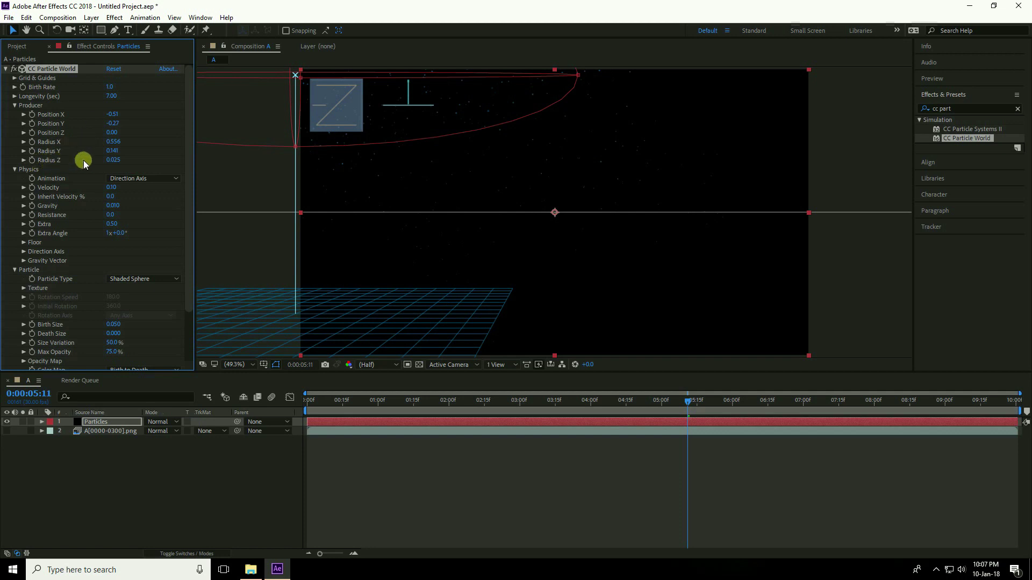
left_click_drag(113, 161, 159, 164)
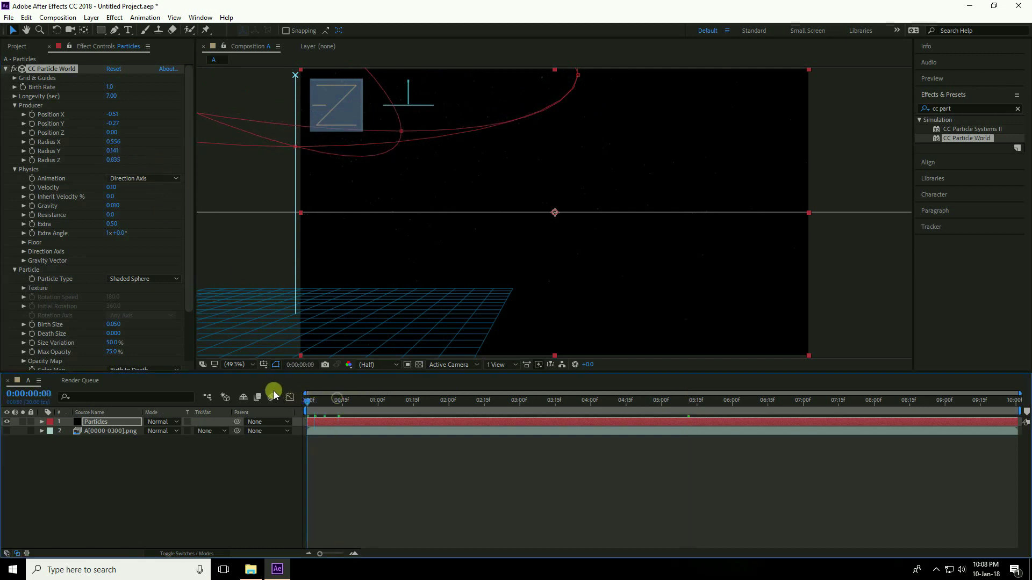
key("space")
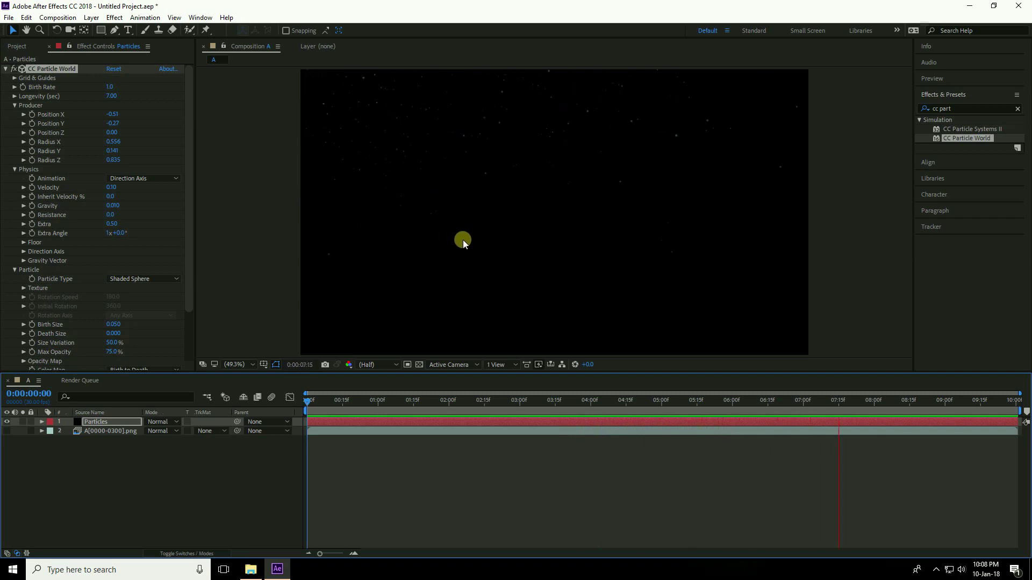
key("space")
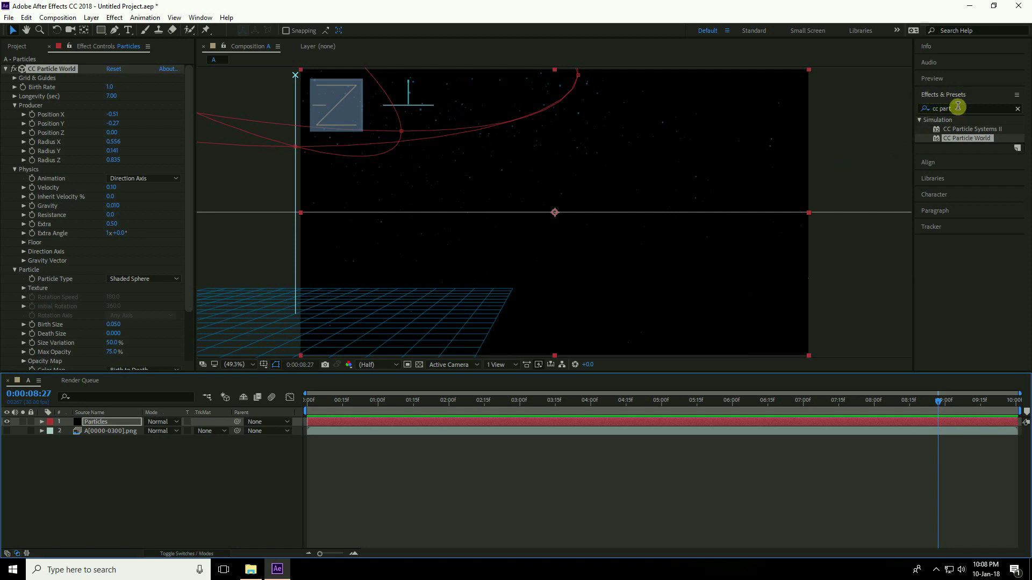
Step: Find the Stylize Glow effect and apply it to the Particles layer
left_click_drag(957, 106, 915, 110)
type("glow")
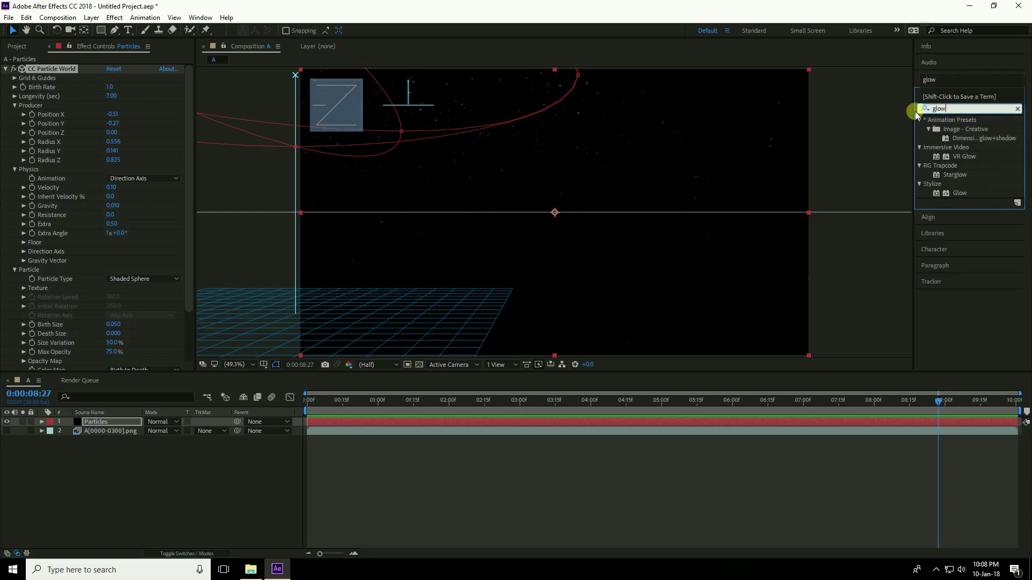
left_click(960, 193)
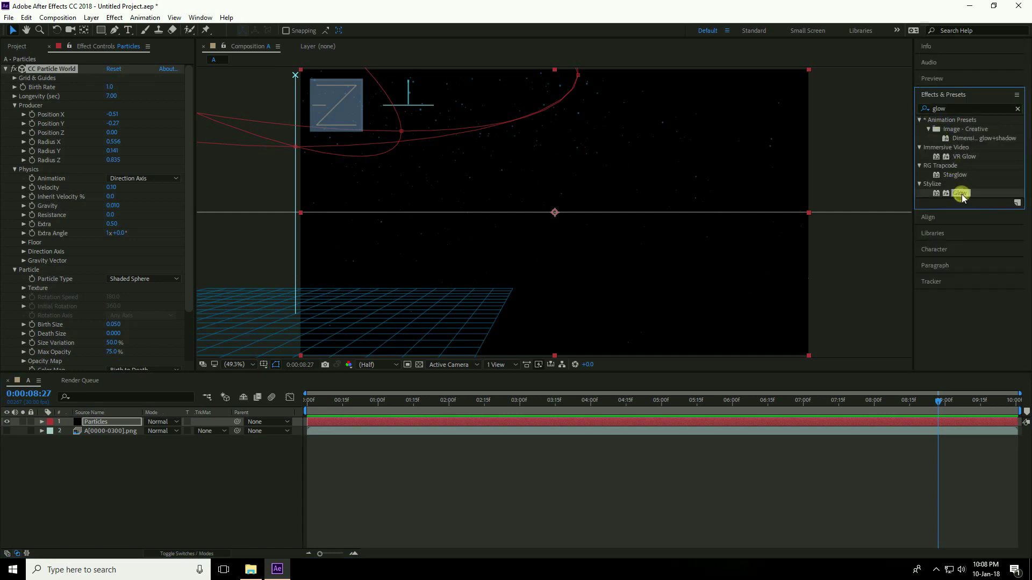
left_click_drag(960, 193, 115, 421)
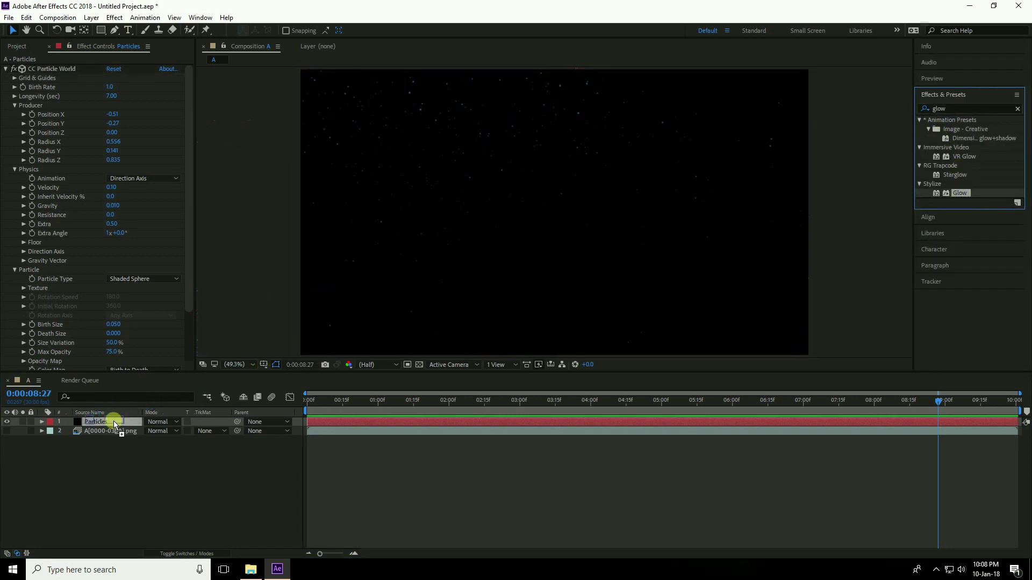
Step: Duplicate the Glow effect on the Particles layer and preview the animation from the start
left_click(129, 420)
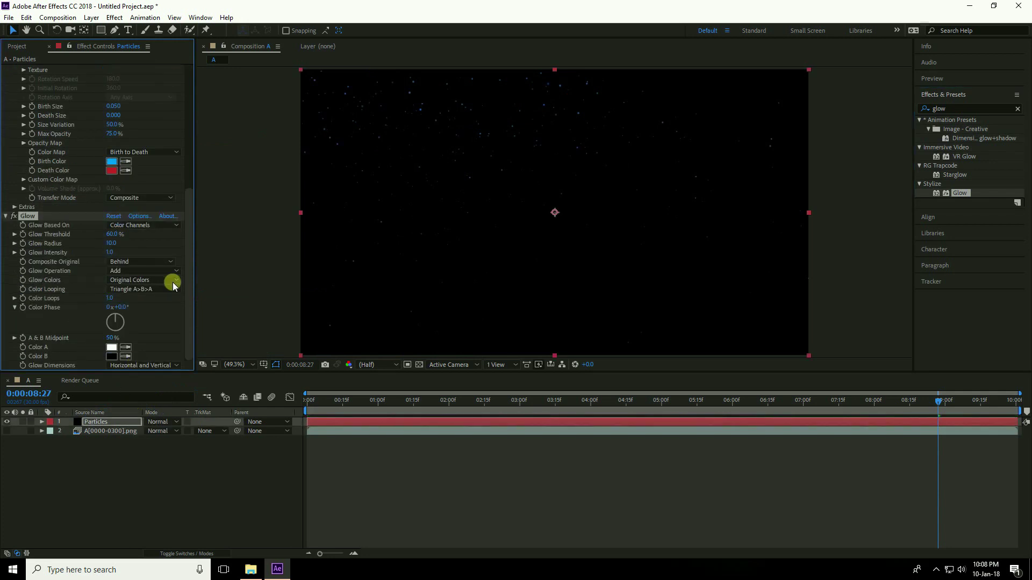
left_click(6, 216)
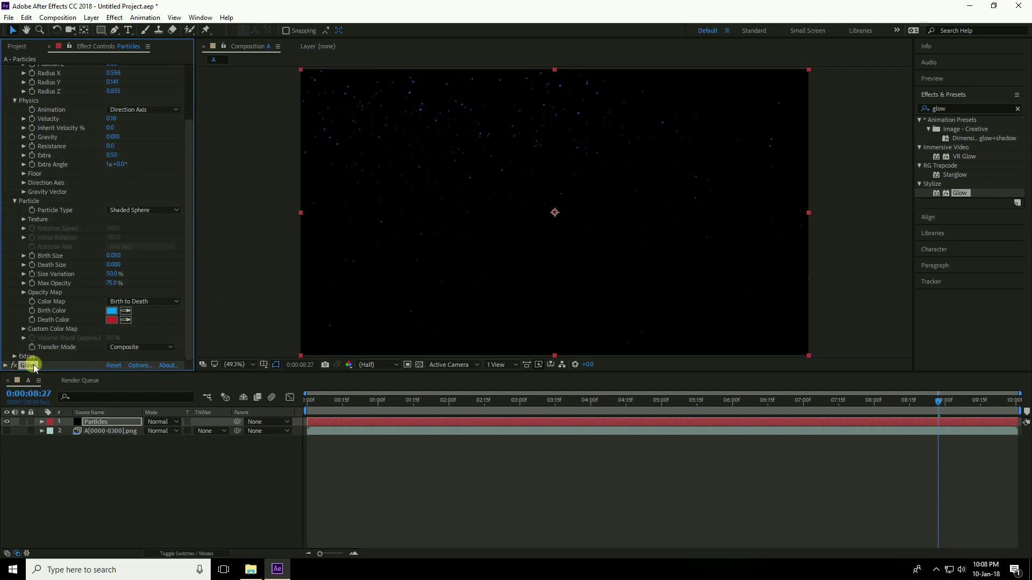
key("ctrl+d")
left_click(310, 400)
key("space")
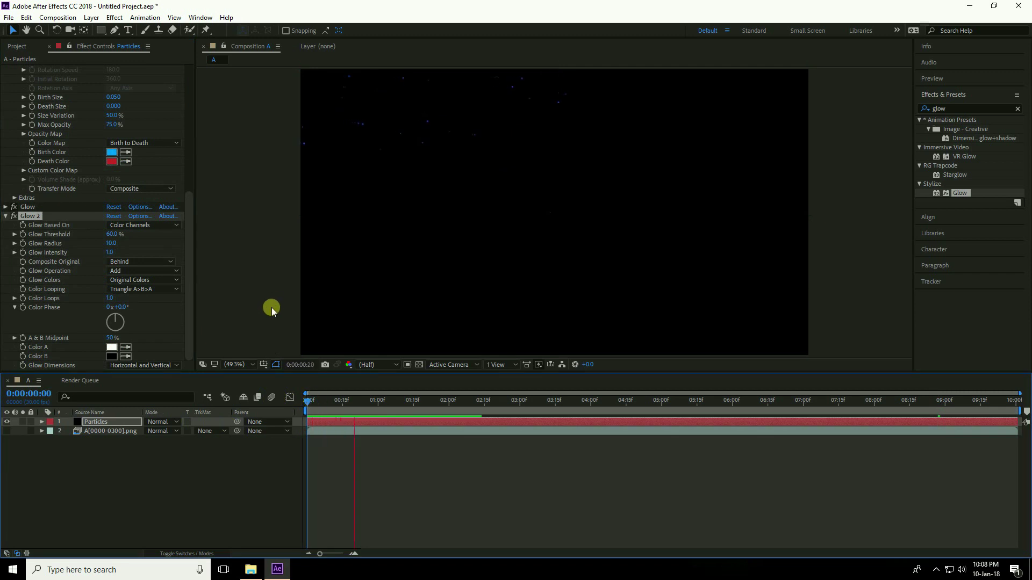
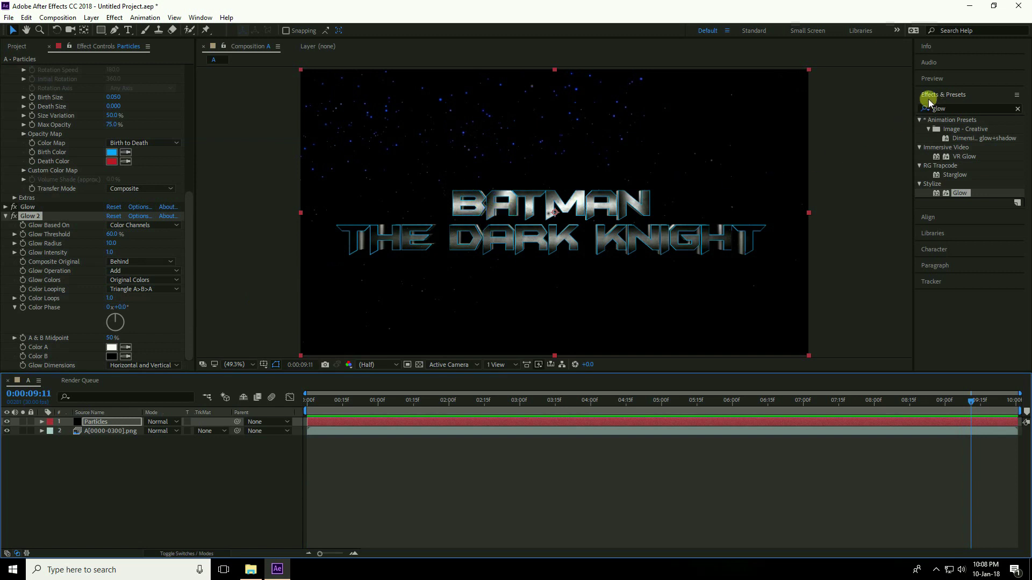
Step: Search the effects for "cc light" and apply CC Light Sweep to the A[0000-0300].png title layer
left_click_drag(960, 106, 916, 111)
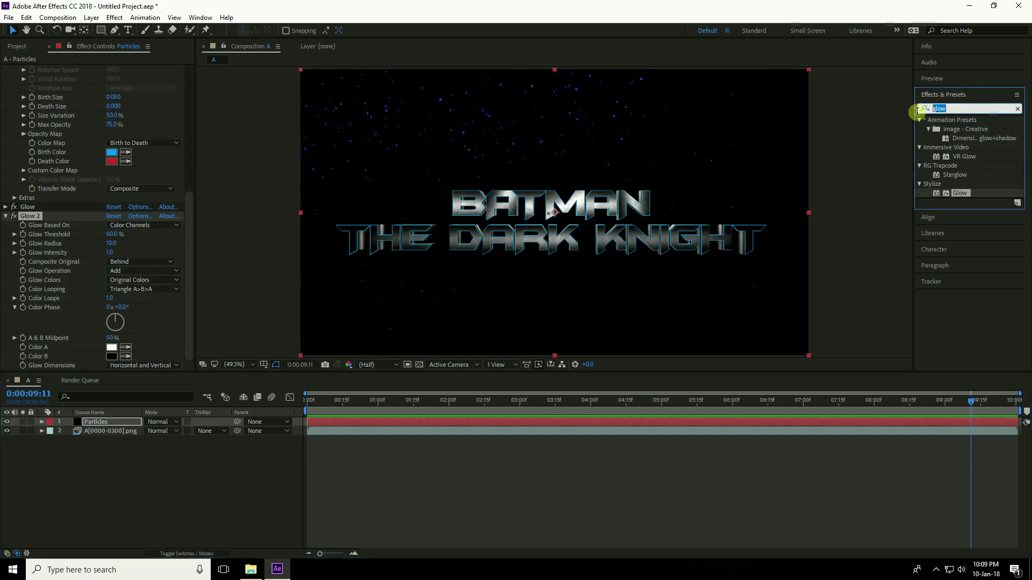
type("cc")
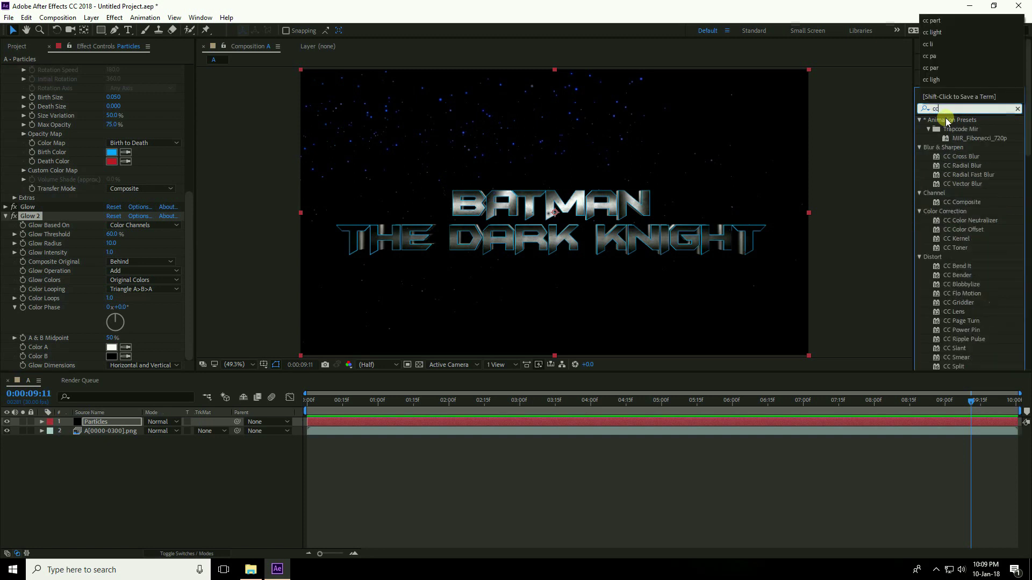
type(" light")
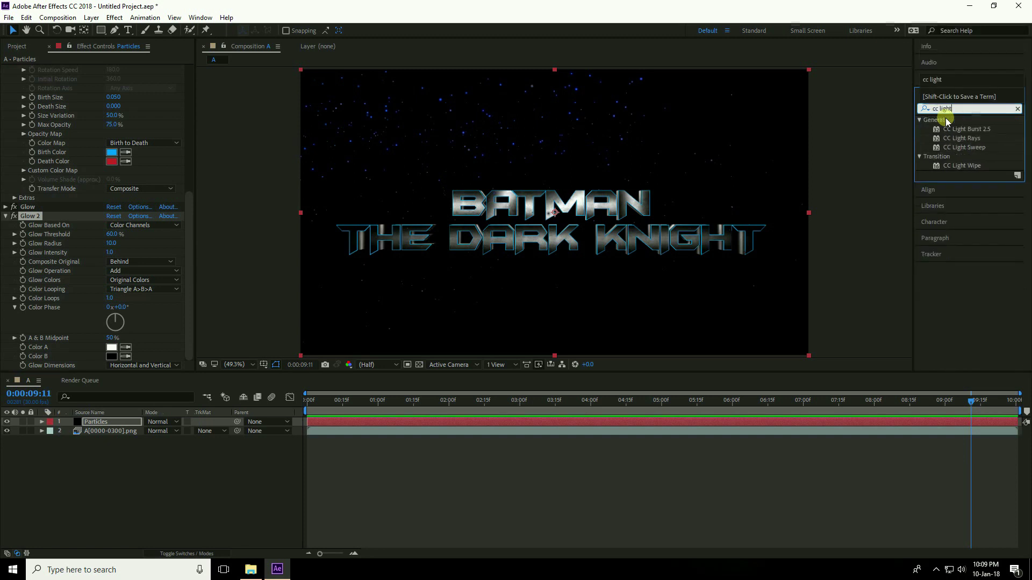
left_click(949, 148)
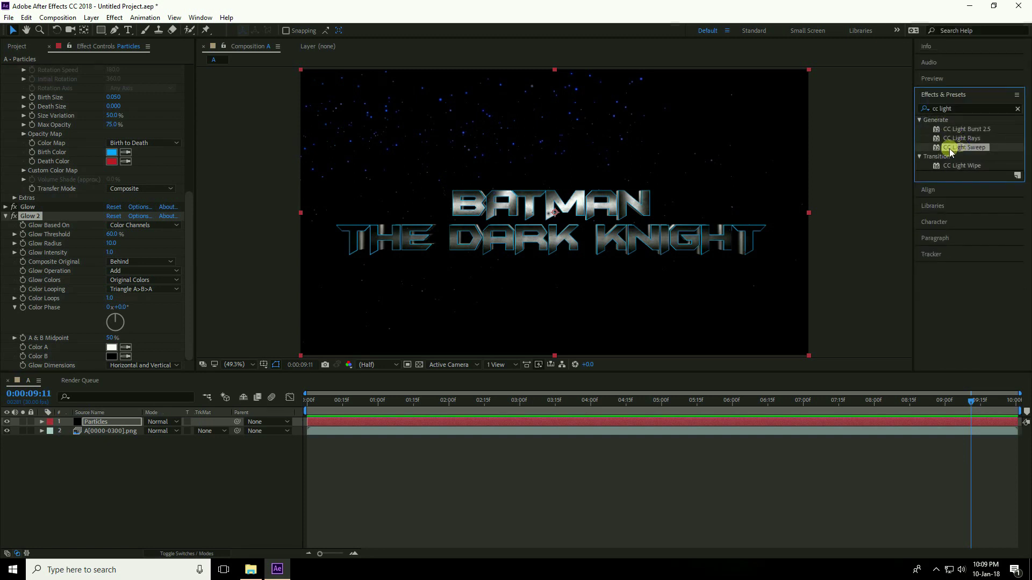
left_click_drag(982, 146, 113, 431)
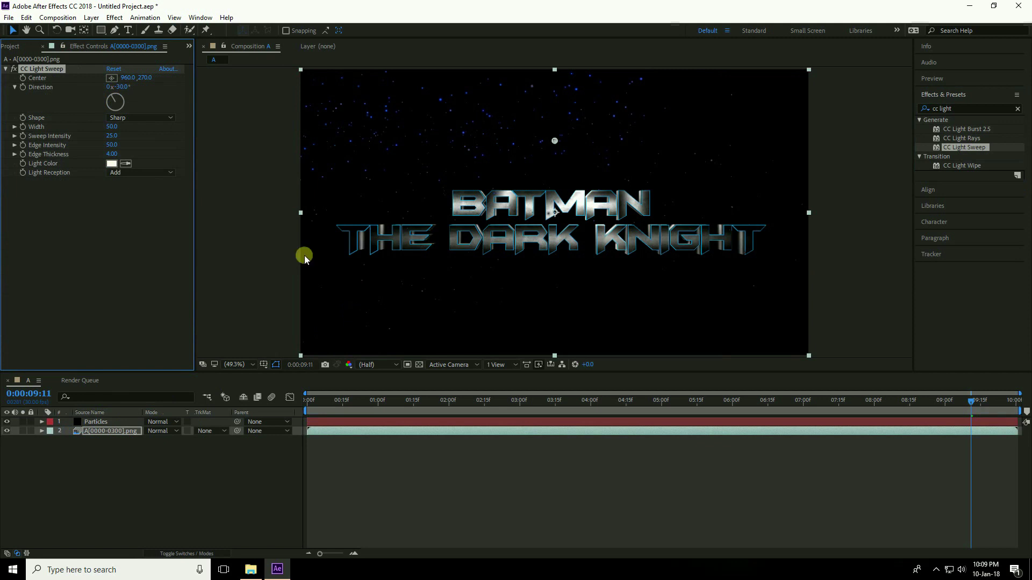
Step: At 0:00:07:00, place the light sweep's center beyond the frame's left edge at about -126, 270 and start keyframing it
left_click_drag(556, 143, 487, 156, "shift")
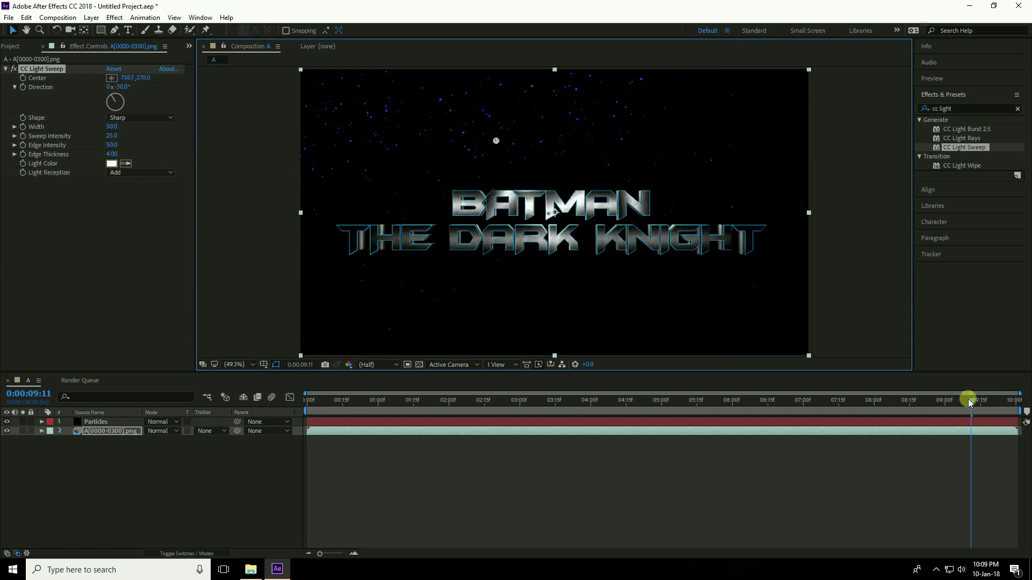
left_click_drag(970, 399, 804, 406)
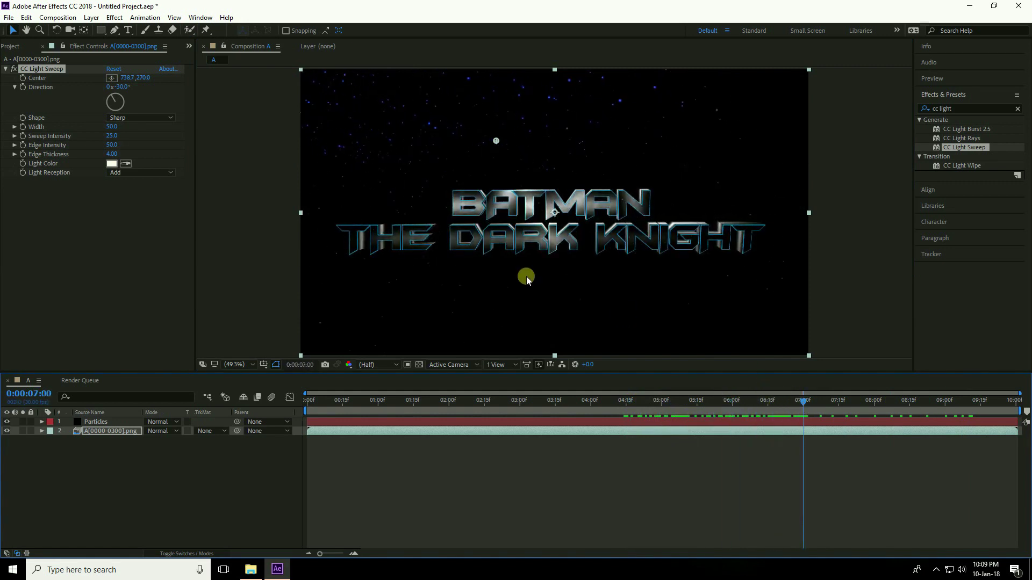
left_click_drag(494, 143, 274, 167)
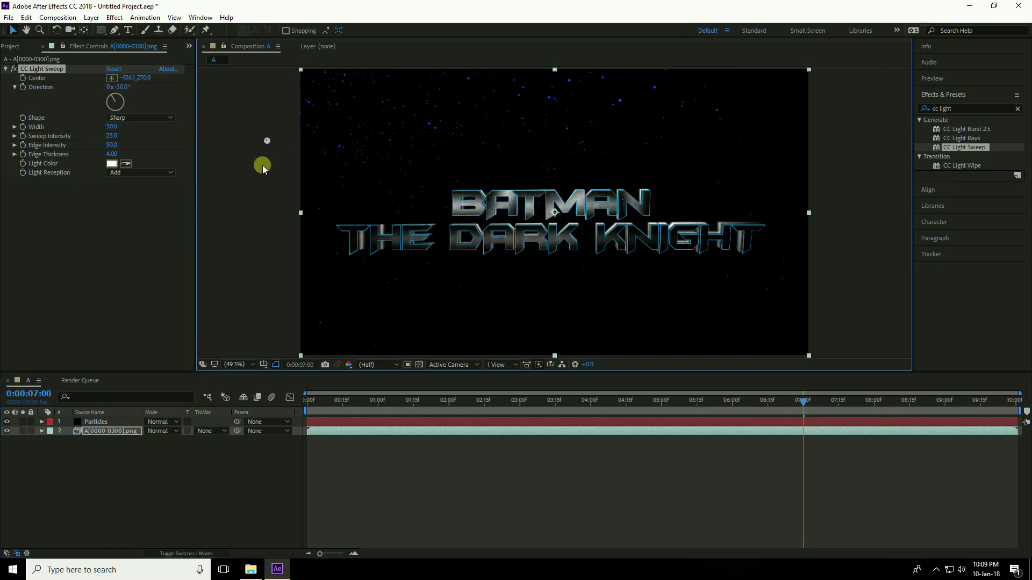
left_click(23, 78)
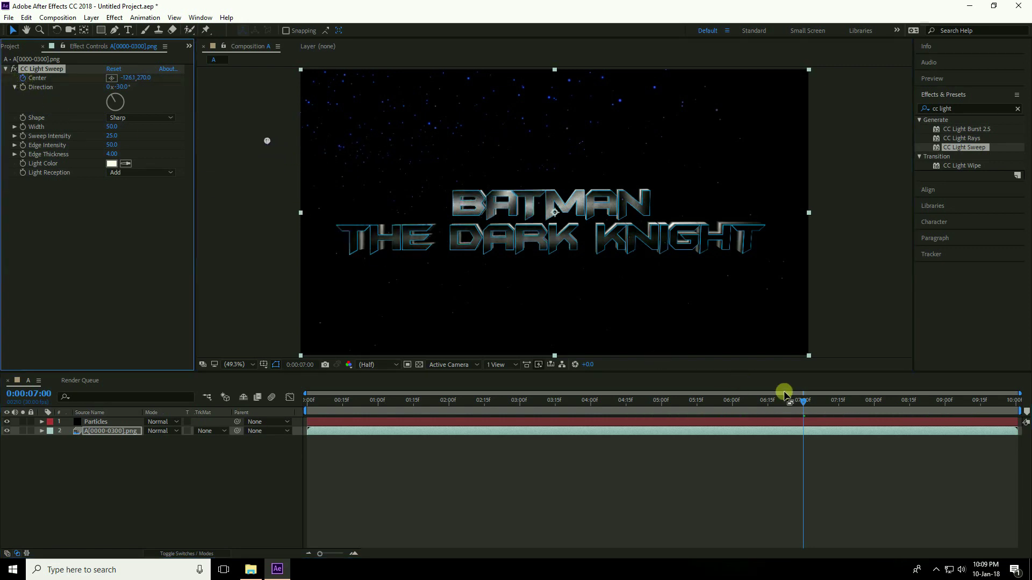
Step: At 0:00:09:00, keyframe the light sweep's center past the title at about 1675, 270, and preview from just before 0:00:07:00
left_click_drag(801, 403, 946, 406)
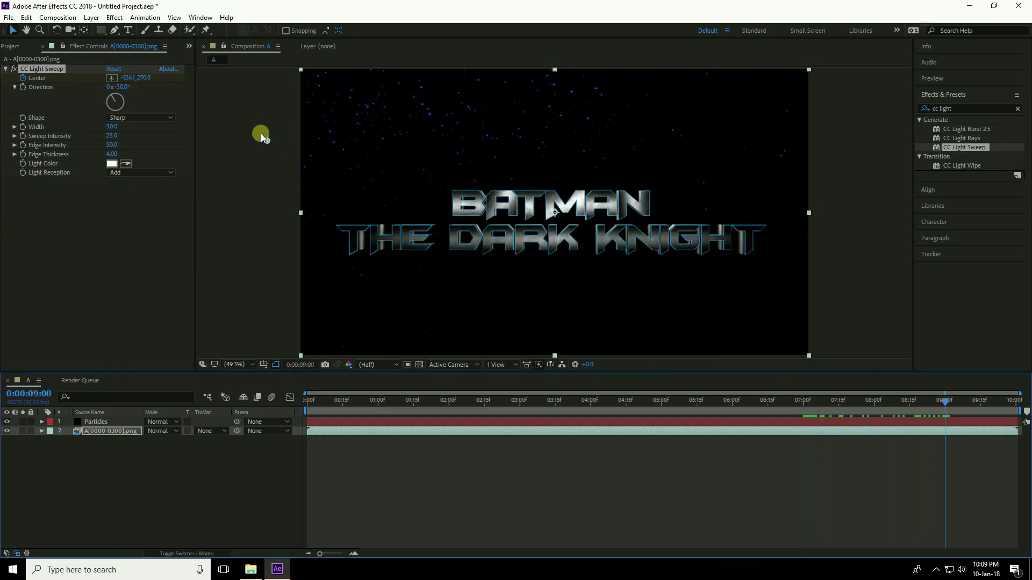
left_click_drag(266, 140, 738, 125)
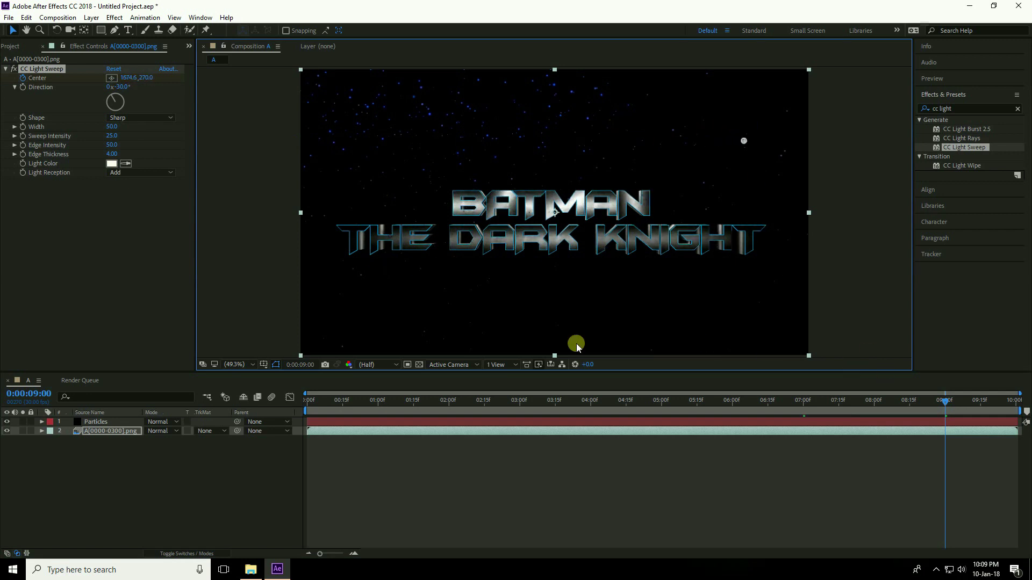
left_click_drag(944, 402, 796, 403)
key("space")
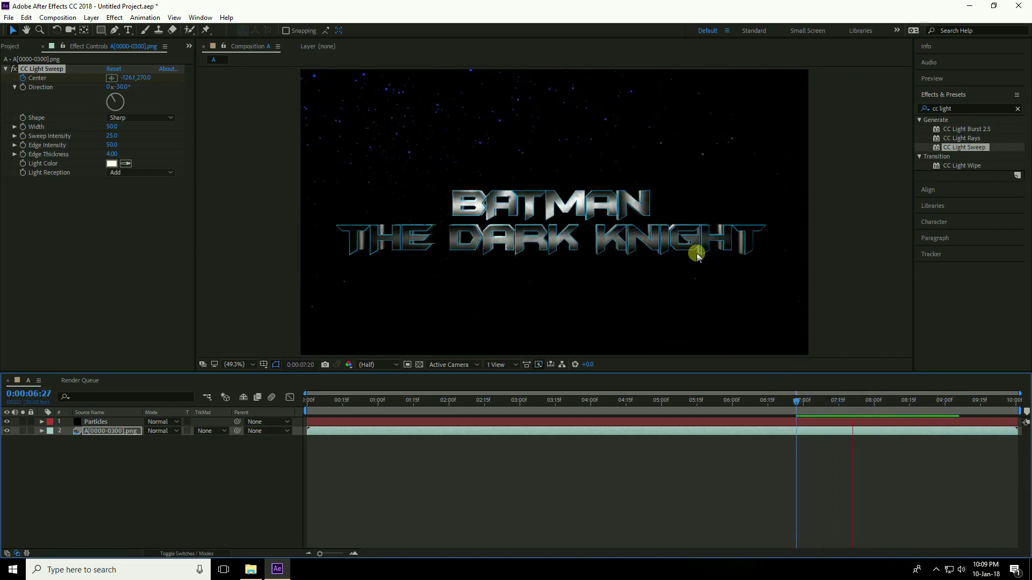
Step: Set the light sweep's width to 40 and sweep intensity to 50, and preview the sweep from about 0:00:05:28
left_click_drag(926, 402, 869, 403)
left_click(469, 204)
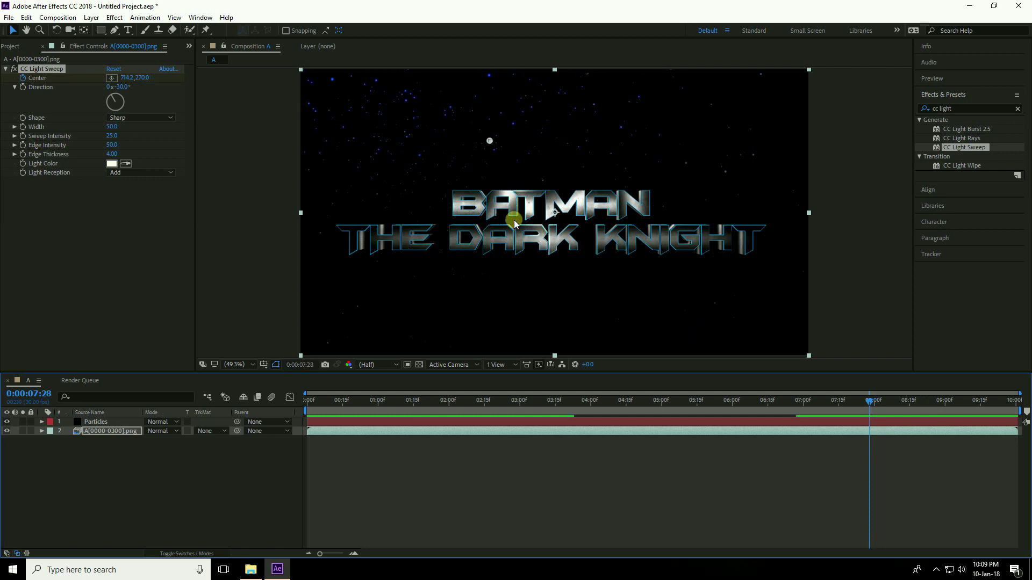
left_click(112, 127)
type("40")
key("Return")
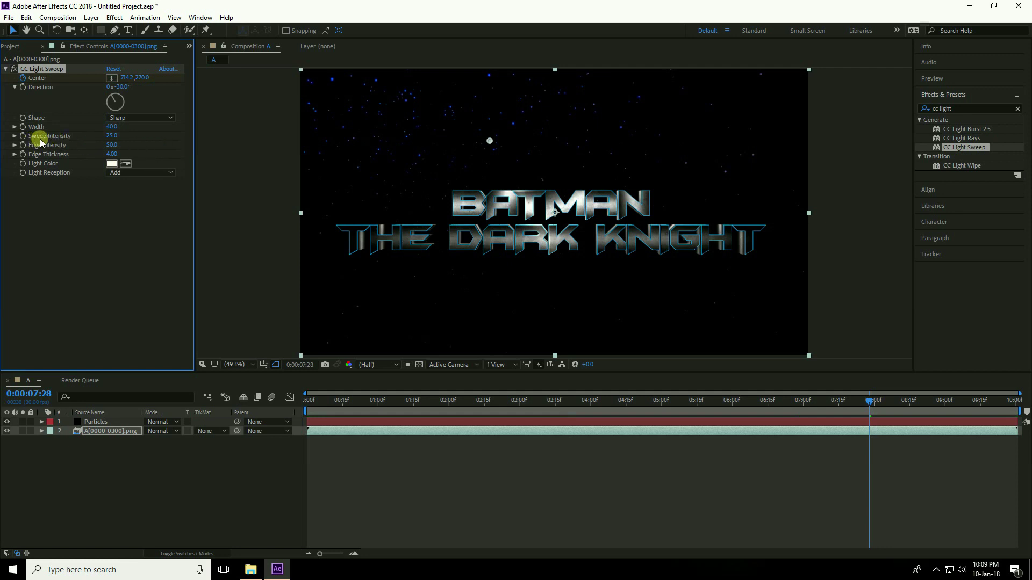
left_click(113, 137)
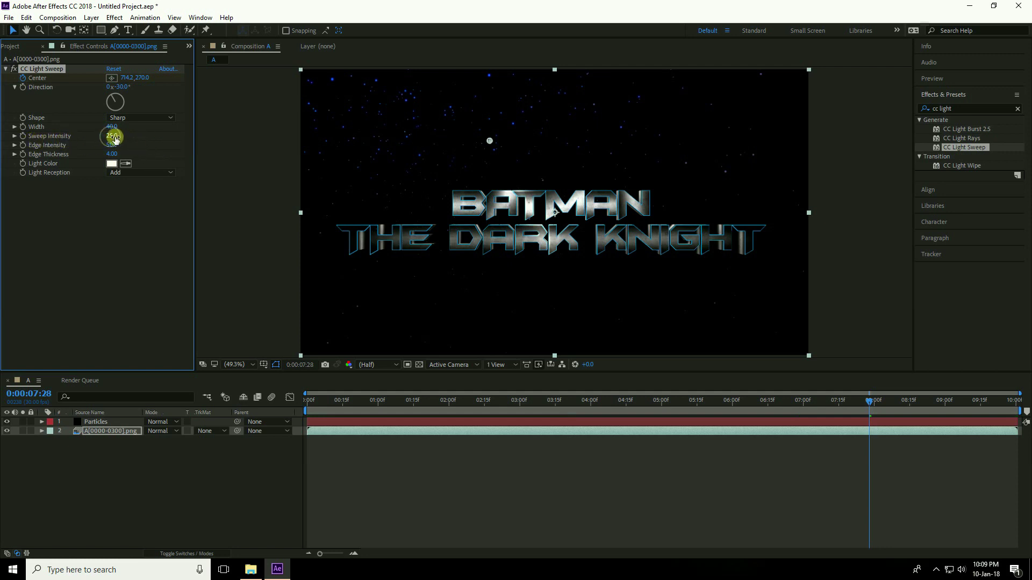
key("Return")
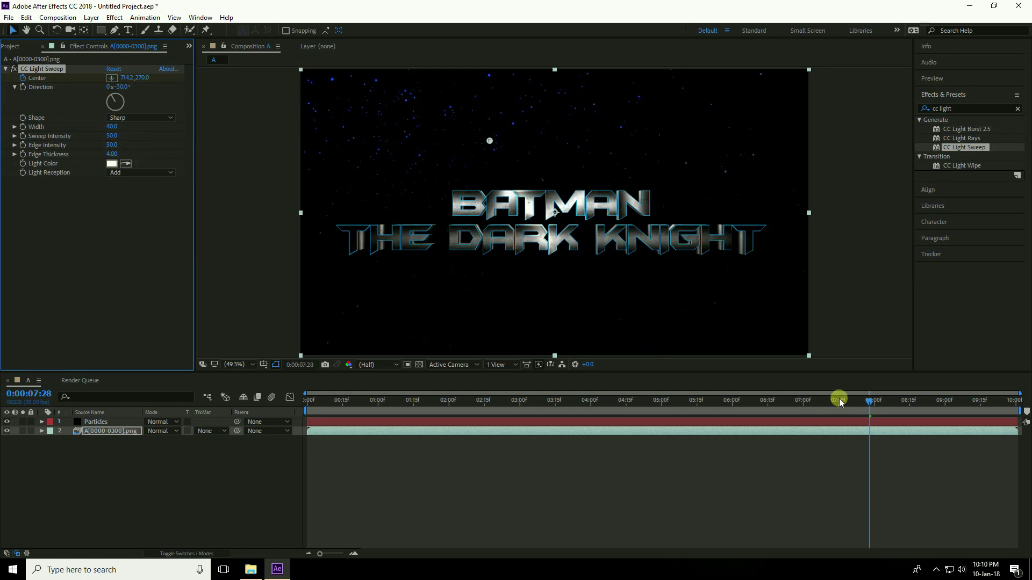
left_click_drag(869, 400, 726, 400)
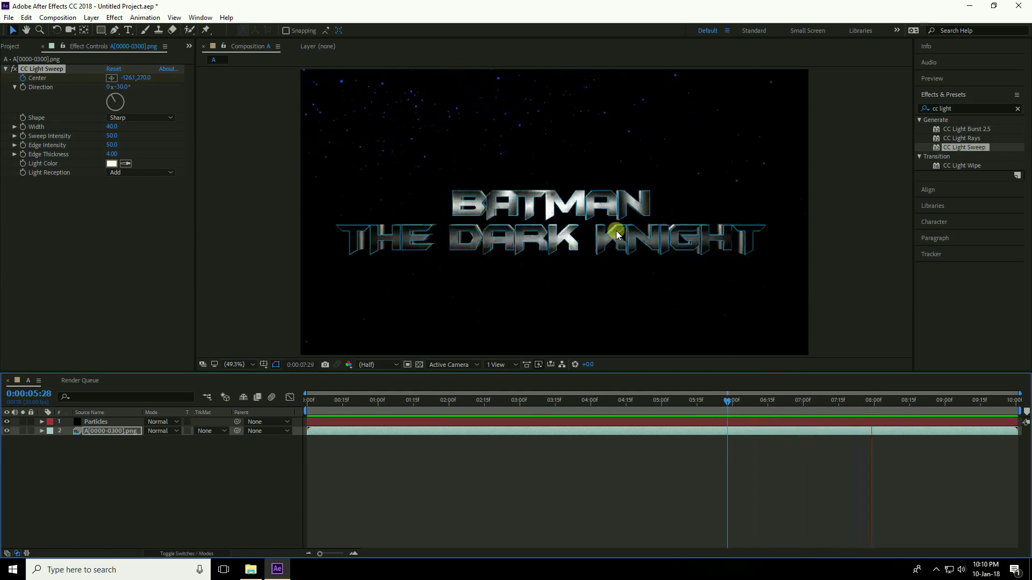
left_click(650, 236)
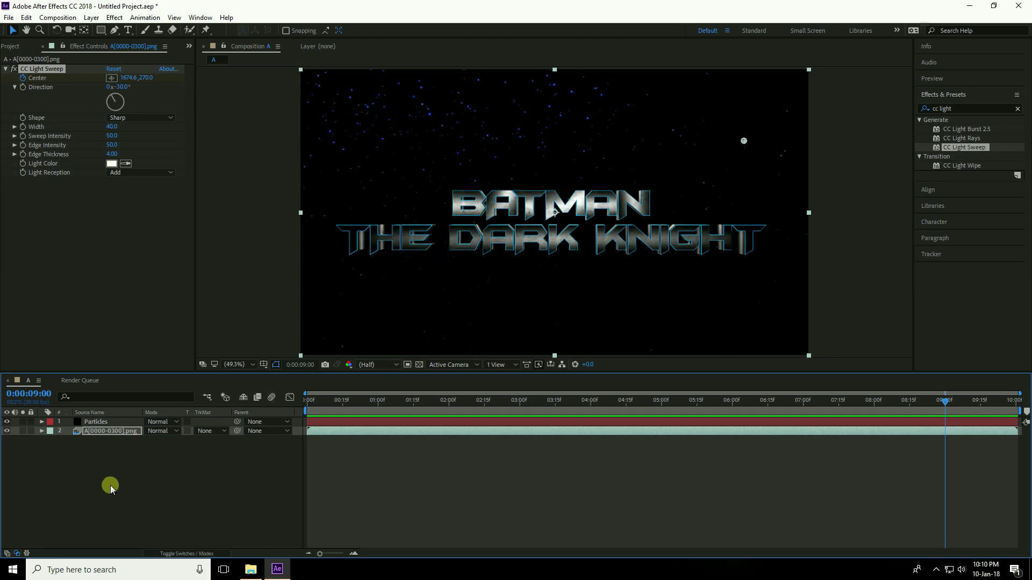
Step: Create a new black 1920 x 1080 px solid layer named Optical Flare
right_click(80, 477)
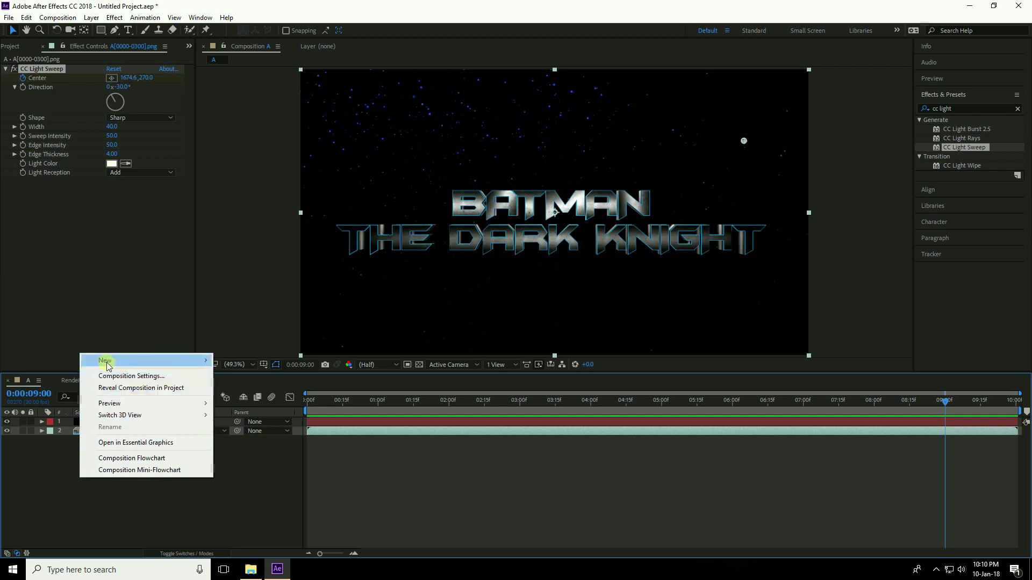
mouse_move(105, 360)
left_click(264, 394)
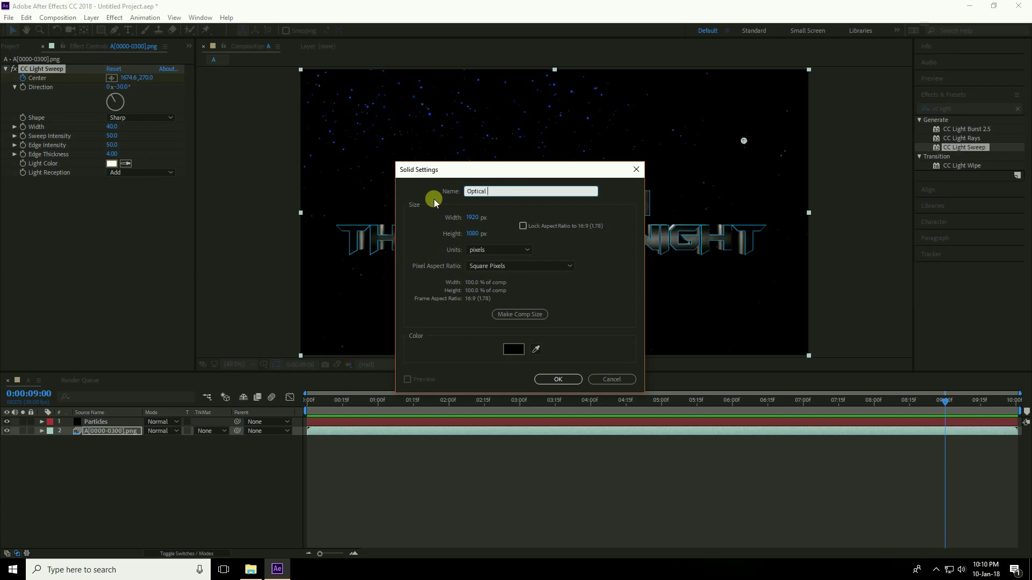
type("Optical Flare")
left_click(558, 379)
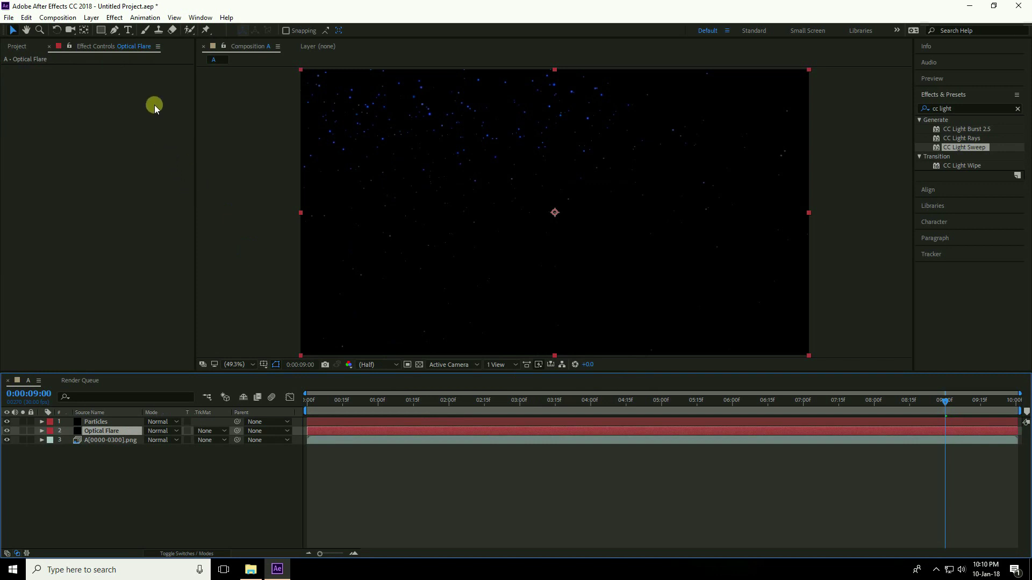
Step: Apply the Video Copilot Optical Flares effect to the Optical Flare layer
left_click(116, 19)
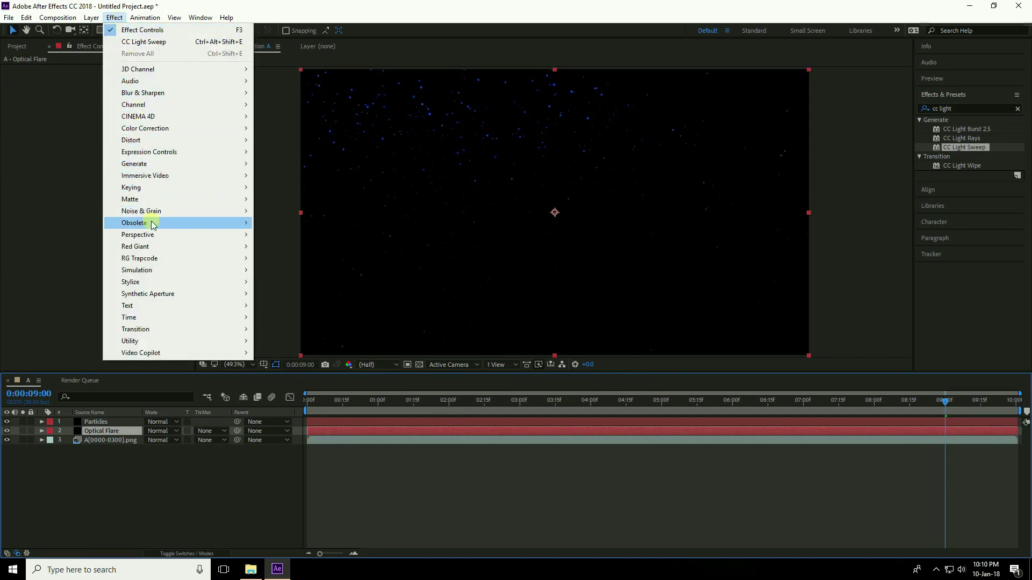
mouse_move(208, 354)
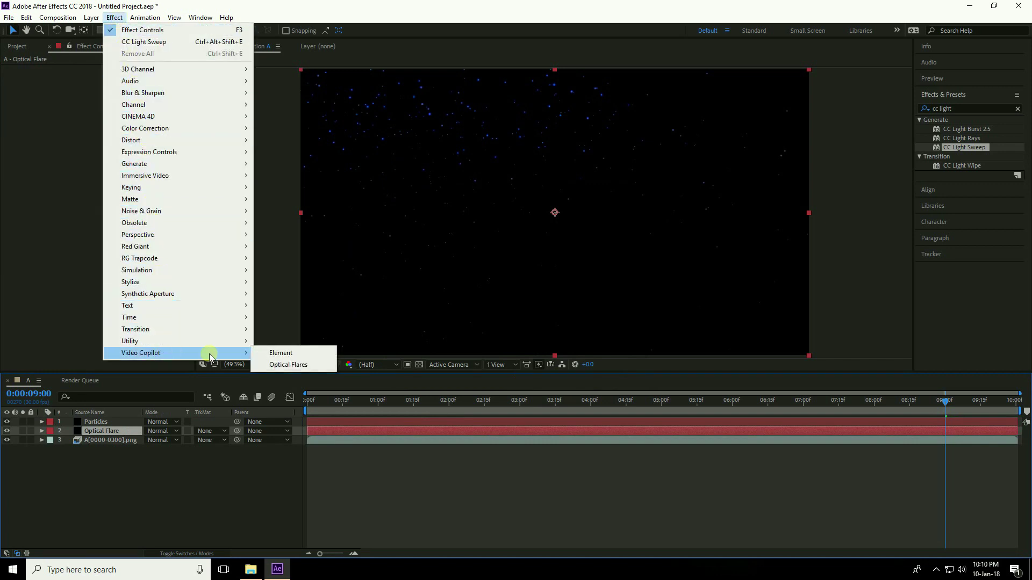
left_click(289, 365)
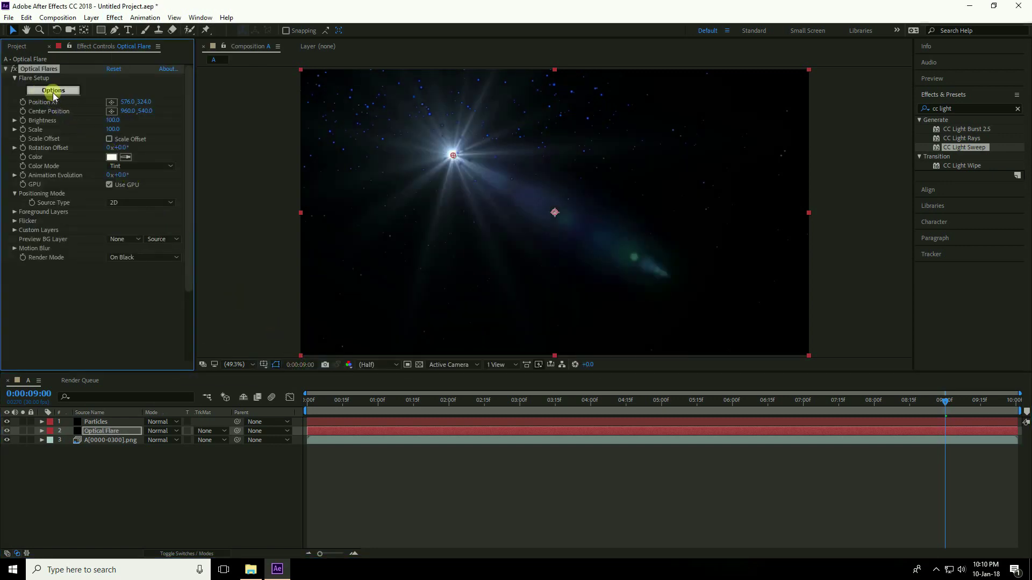
Step: Load the Cool Flare preset from the Motion Graphics collection in the Optical Flares options and accept it
left_click(54, 90)
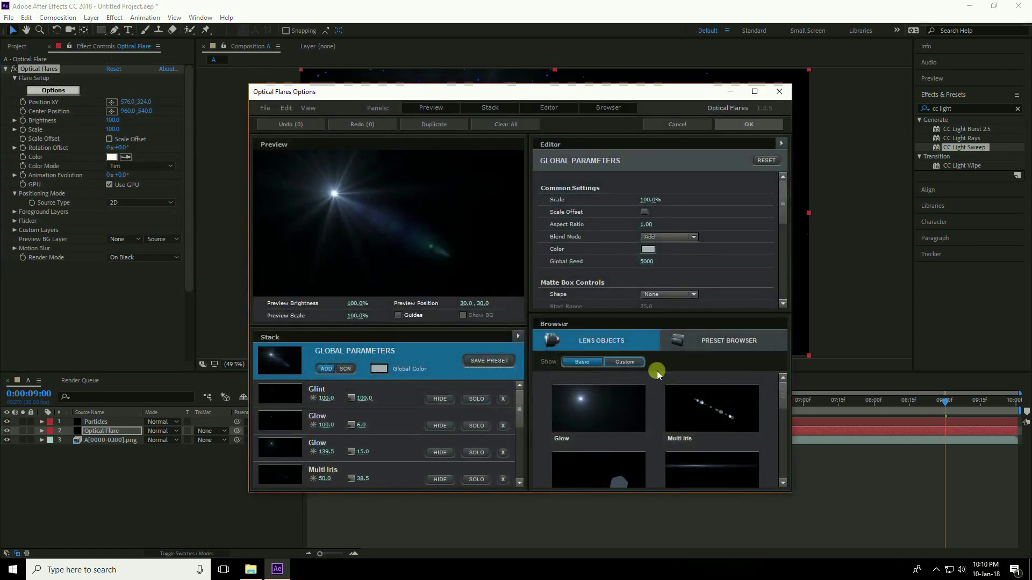
left_click(732, 340)
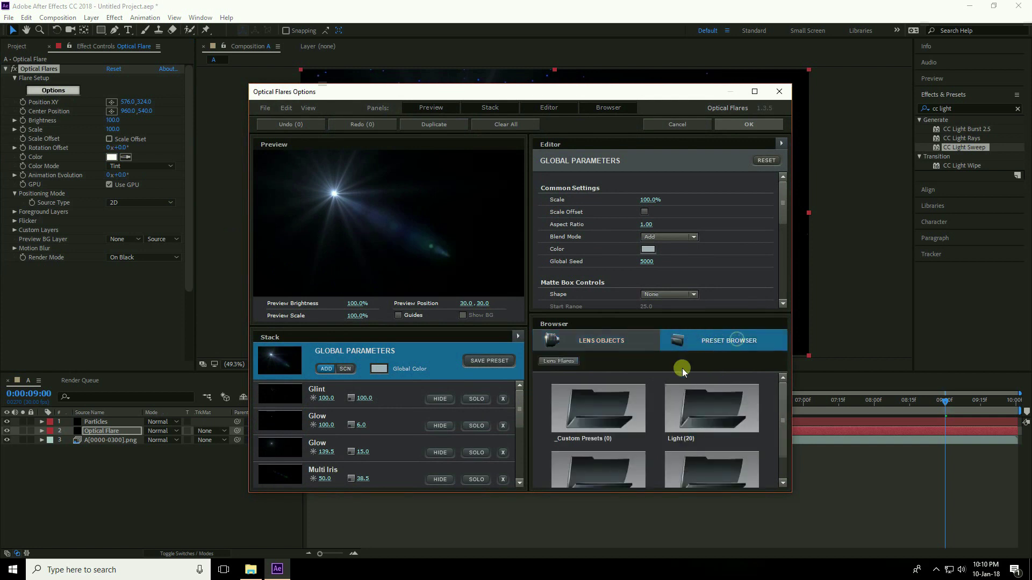
scroll(783, 421, "down", 2)
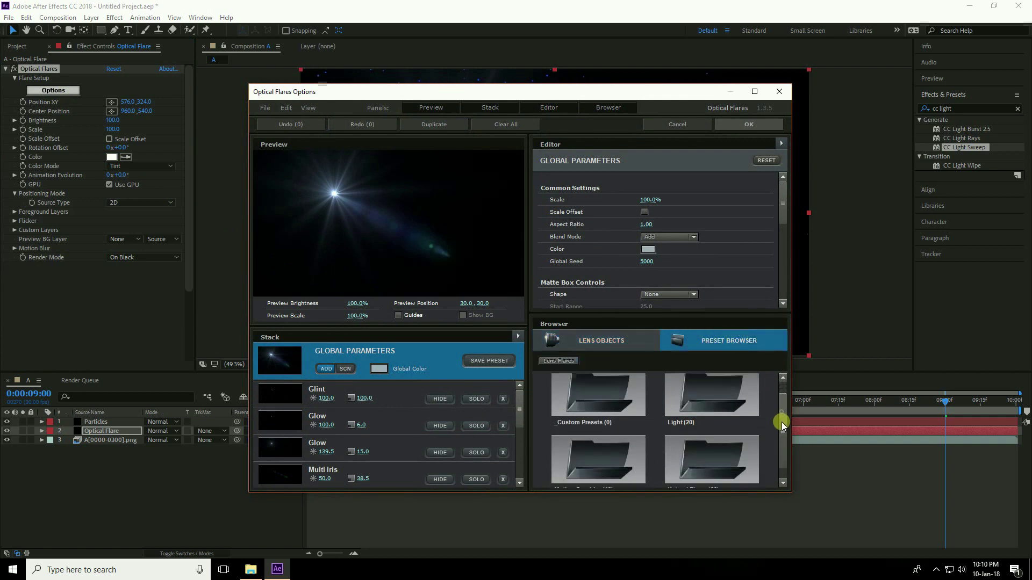
double_click(585, 466)
left_click_drag(781, 396, 784, 409)
left_click(699, 409)
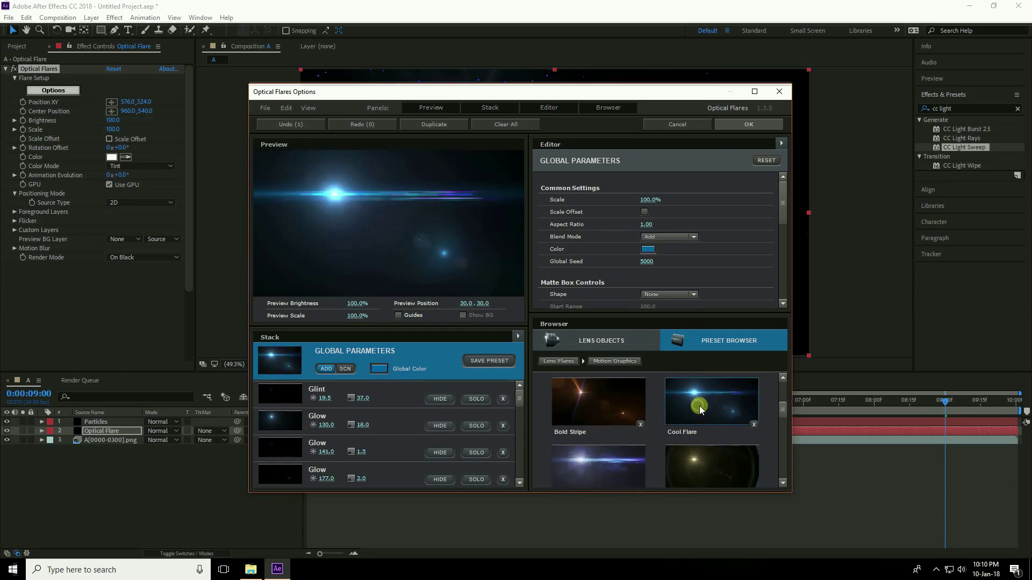
left_click(748, 125)
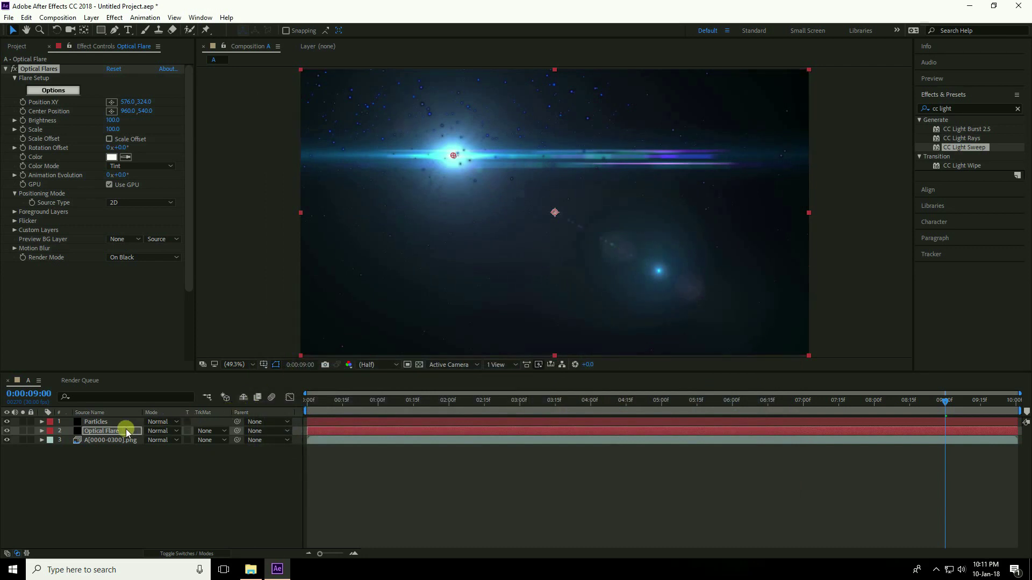
Step: Set the Optical Flare layer's blending mode to Screen
left_click(98, 431)
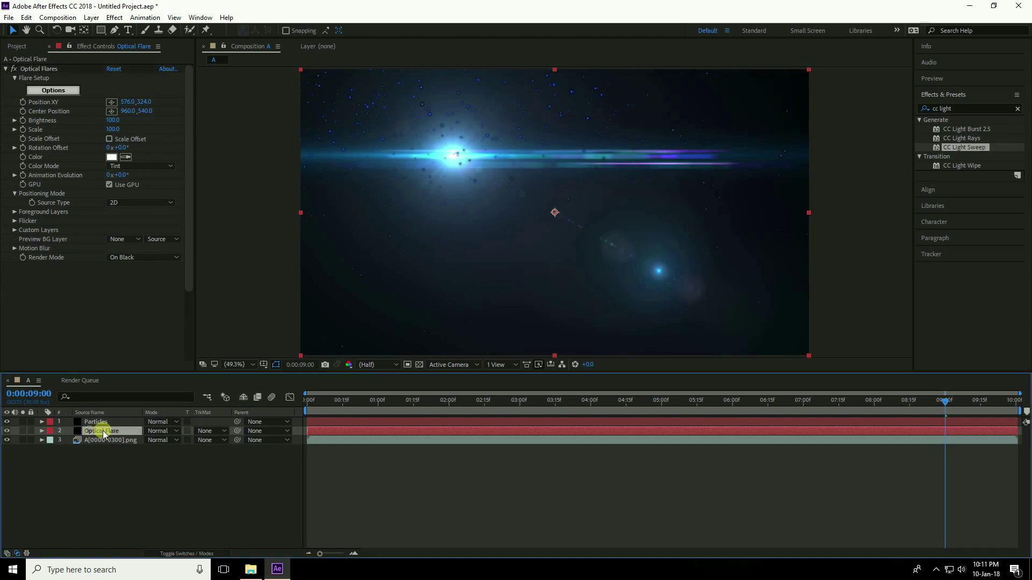
left_click(175, 430)
left_click(202, 226)
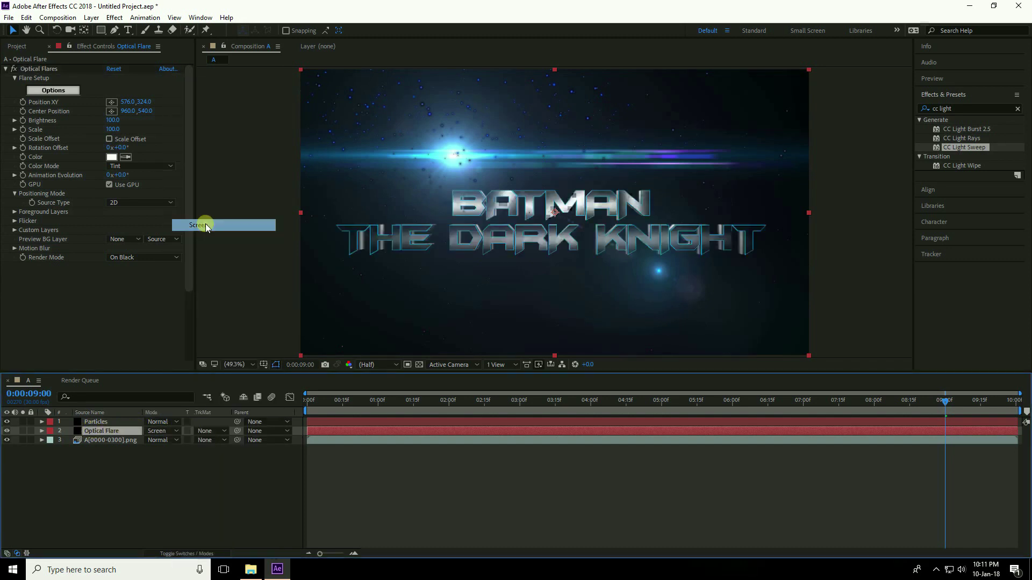
Step: Move the Optical Flare layer's flare just outside the frame's left edge, level with the title, to about -163, 592
left_click(41, 431)
left_click(51, 441)
left_click(83, 449)
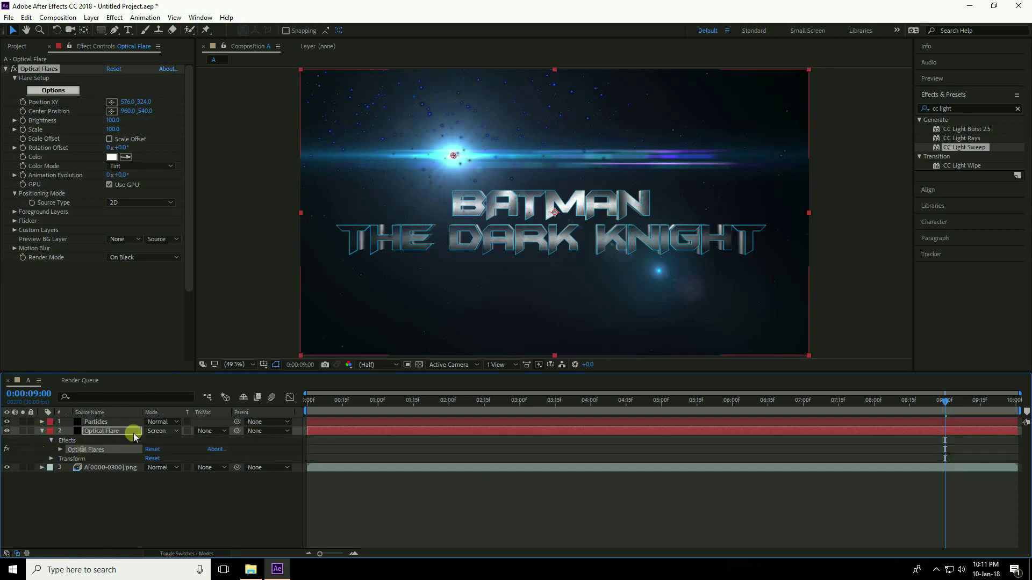
left_click_drag(454, 157, 258, 229)
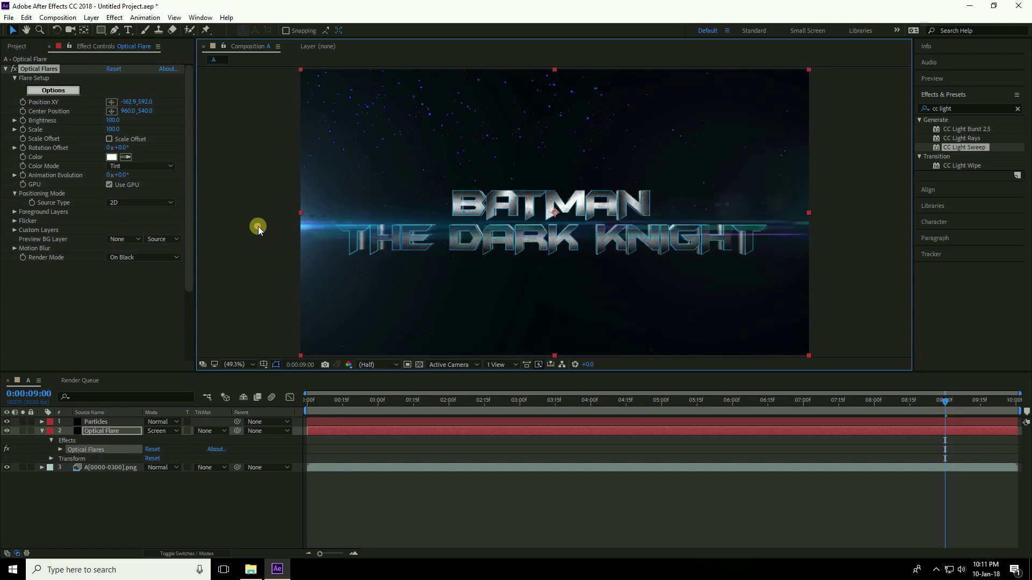
Step: Duplicate the Optical Flare layer and, at 0:00:08:00, place the copy's flare under the title's lower line at about 588, 704
left_click(101, 432)
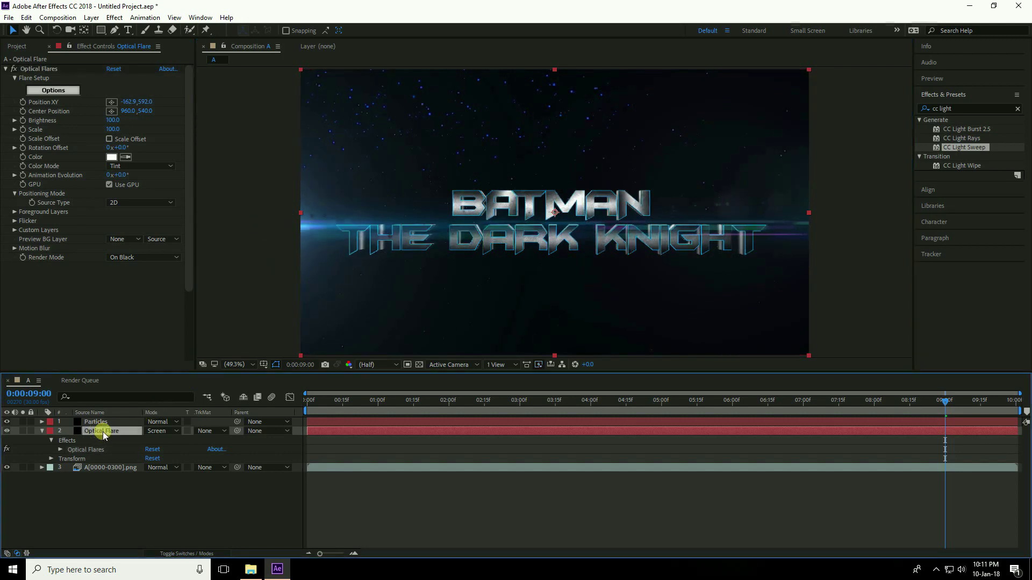
key("ctrl+d")
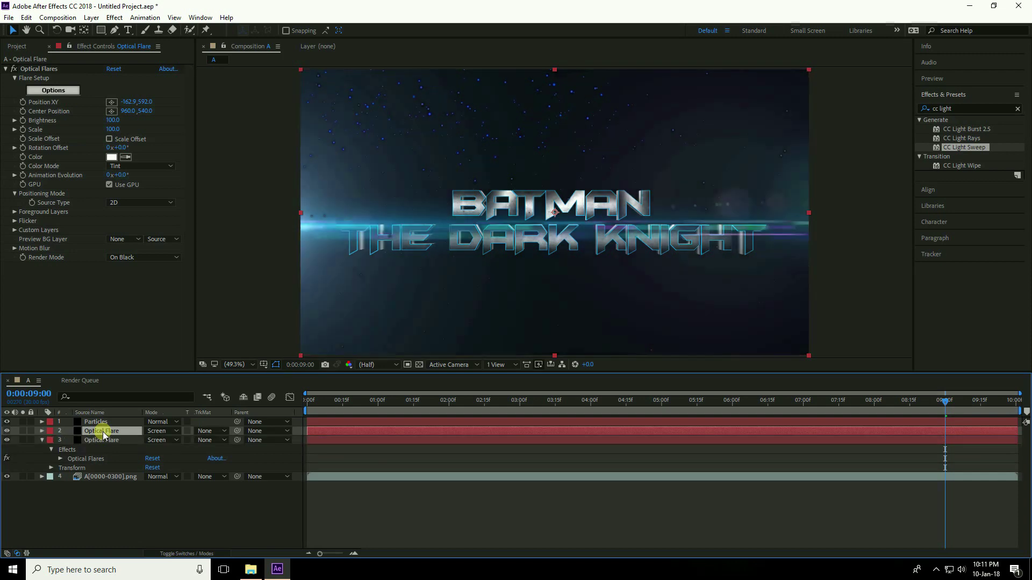
left_click(42, 431)
left_click(51, 441)
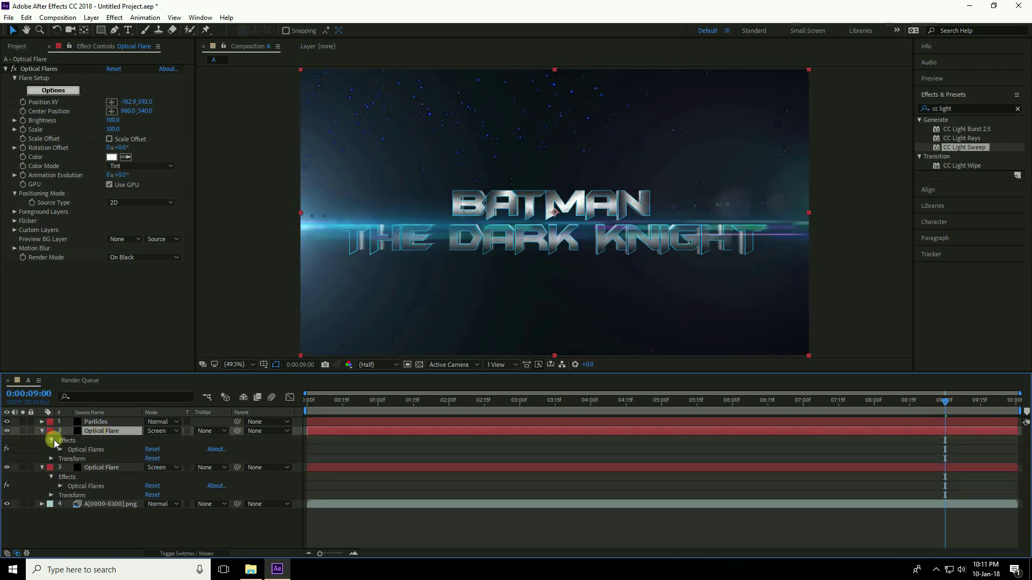
left_click(86, 450)
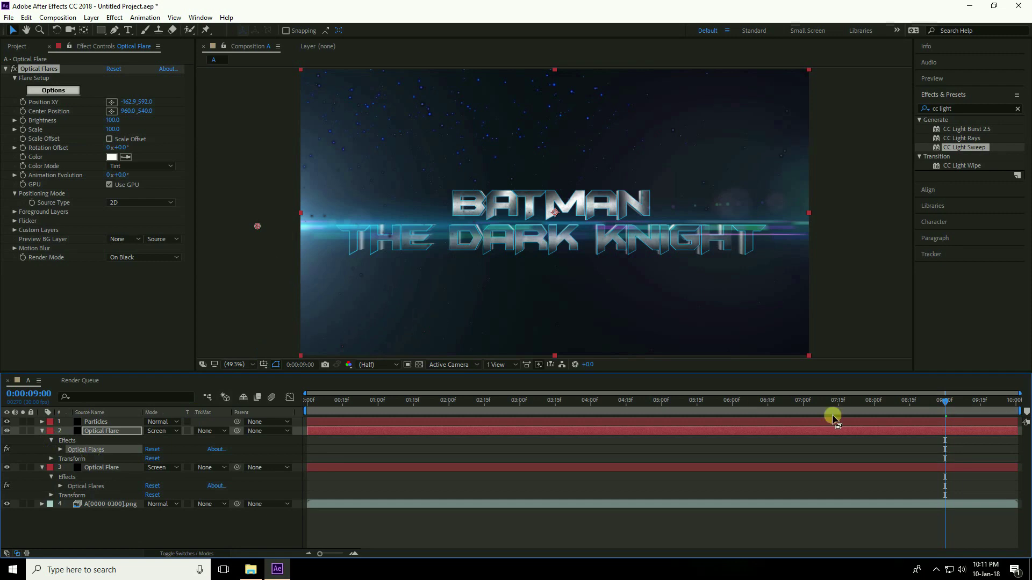
left_click_drag(945, 402, 874, 405)
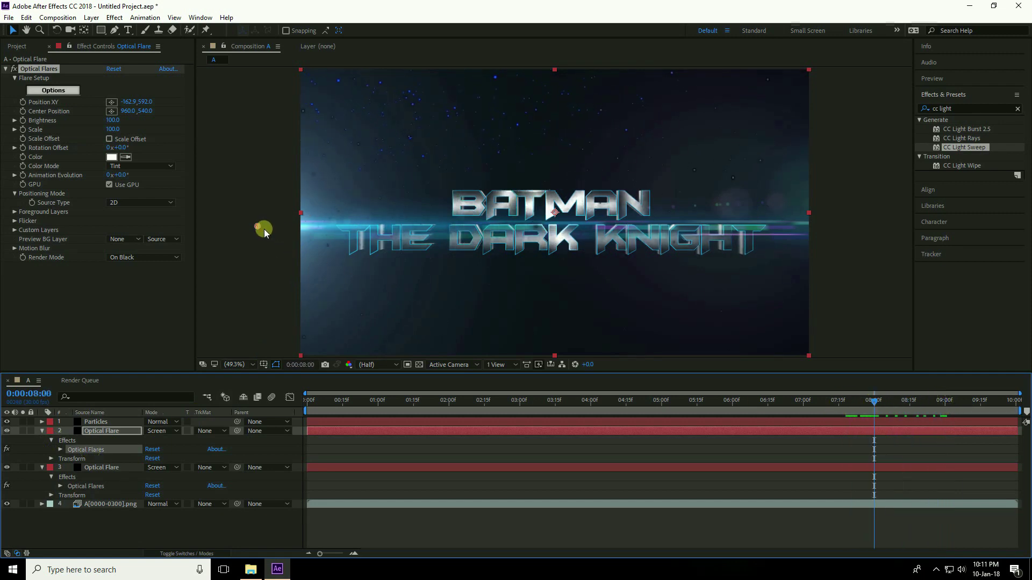
left_click_drag(258, 226, 456, 256)
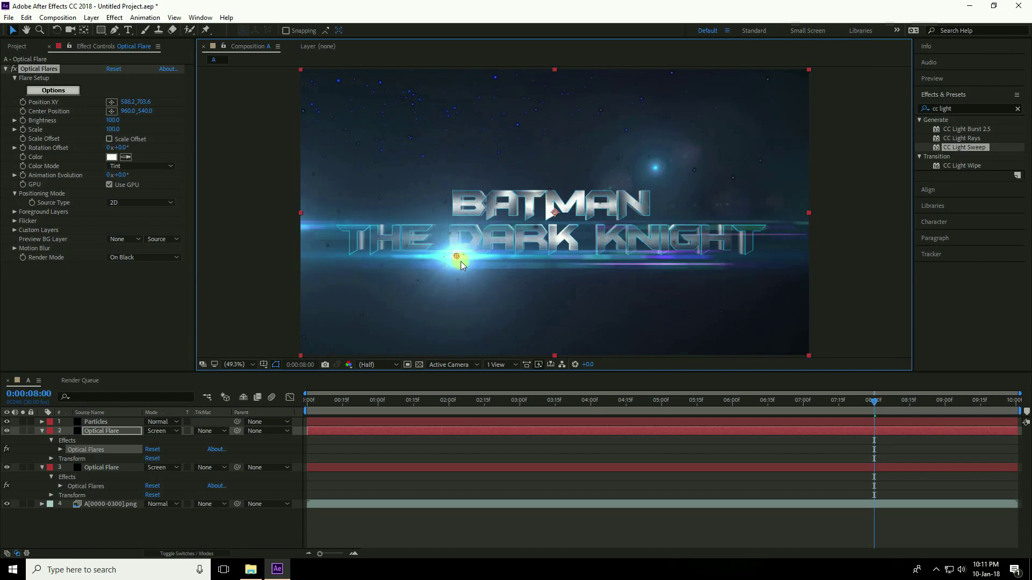
Step: Set the duplicated flare's brightness to 0 and start keyframing its Position XY and Brightness at 0:00:08:00
left_click(114, 121)
type("0")
key("Return")
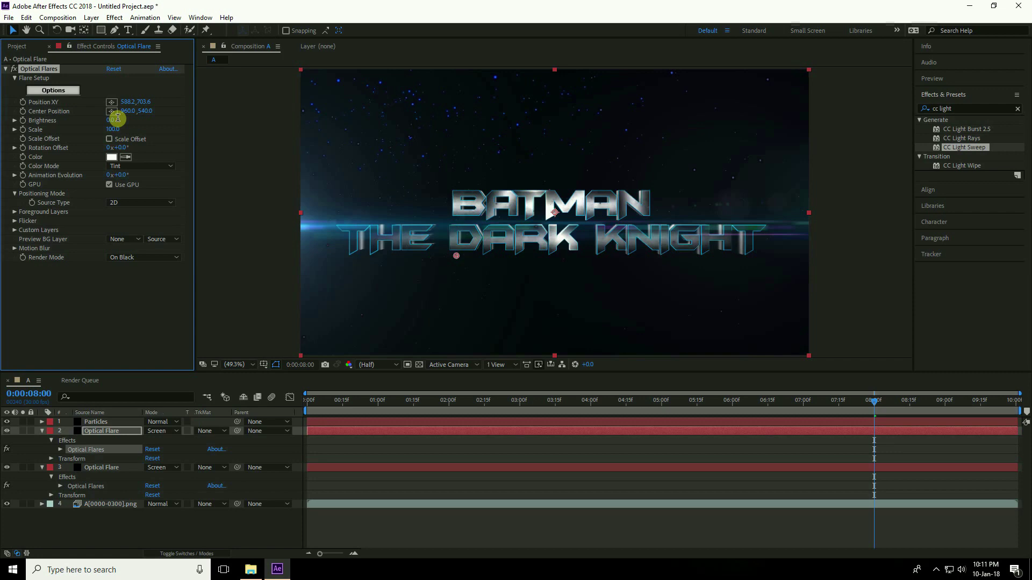
left_click(23, 102)
Step: At 0:00:09:18, keyframe the duplicated flare's brightness at 60 and move its position horizontally to about X 1158
left_click_drag(875, 400, 988, 411)
left_click(988, 409)
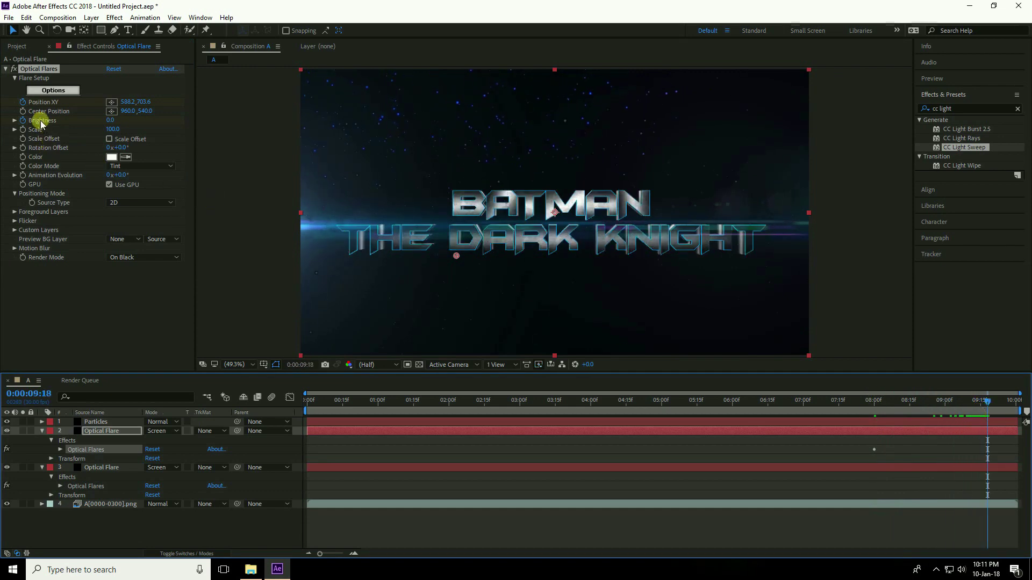
left_click(111, 121)
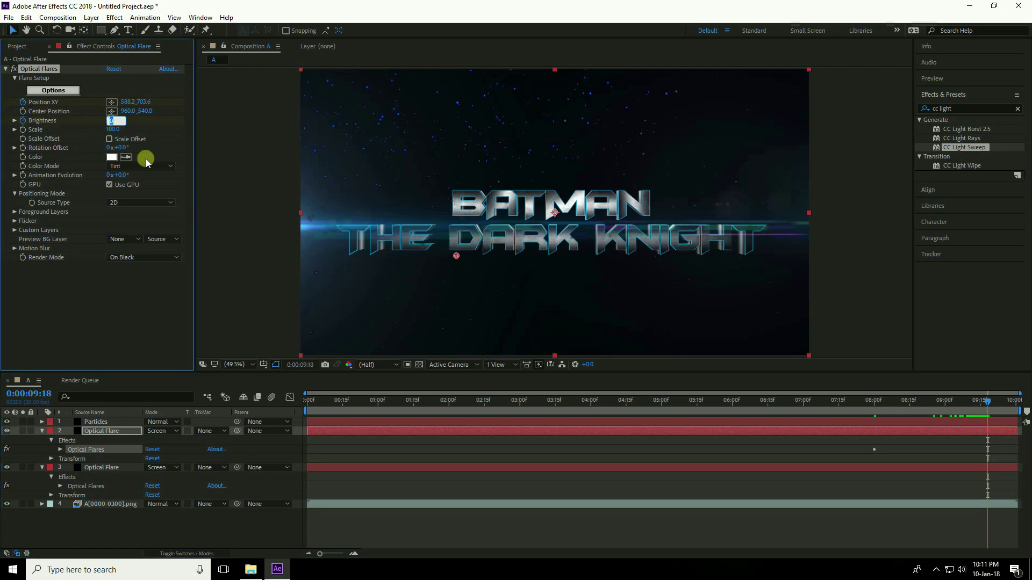
type("60")
key("Return")
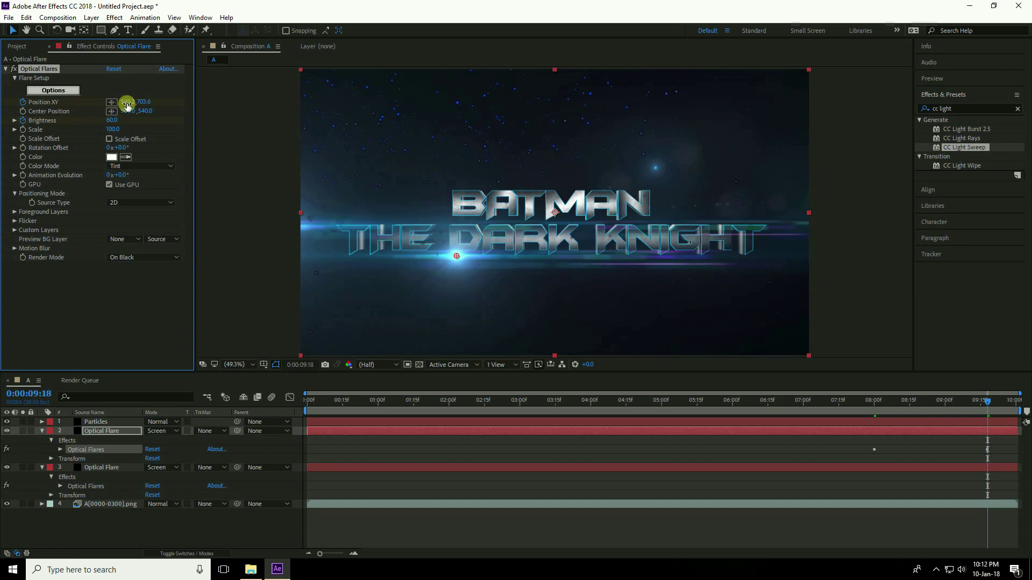
left_click_drag(127, 105, 439, 145)
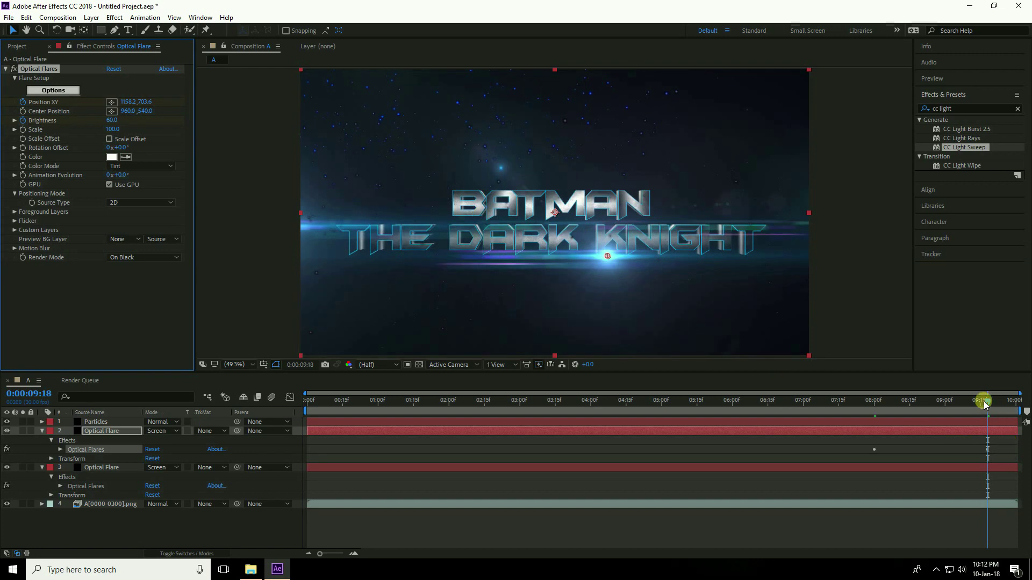
Step: Preview the composition from the start to check the animated flare beneath the title
left_click_drag(984, 404, 277, 395)
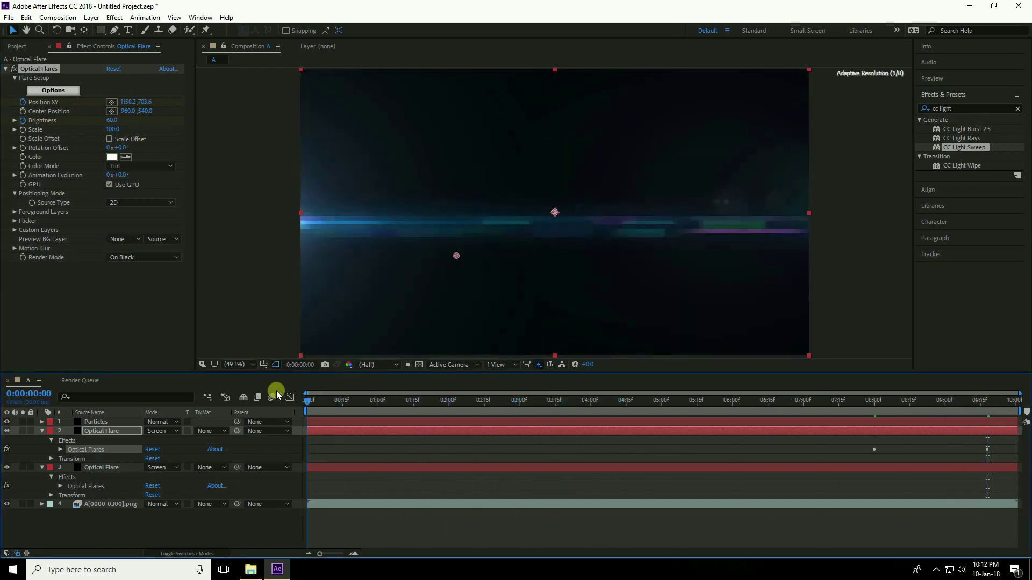
key("space")
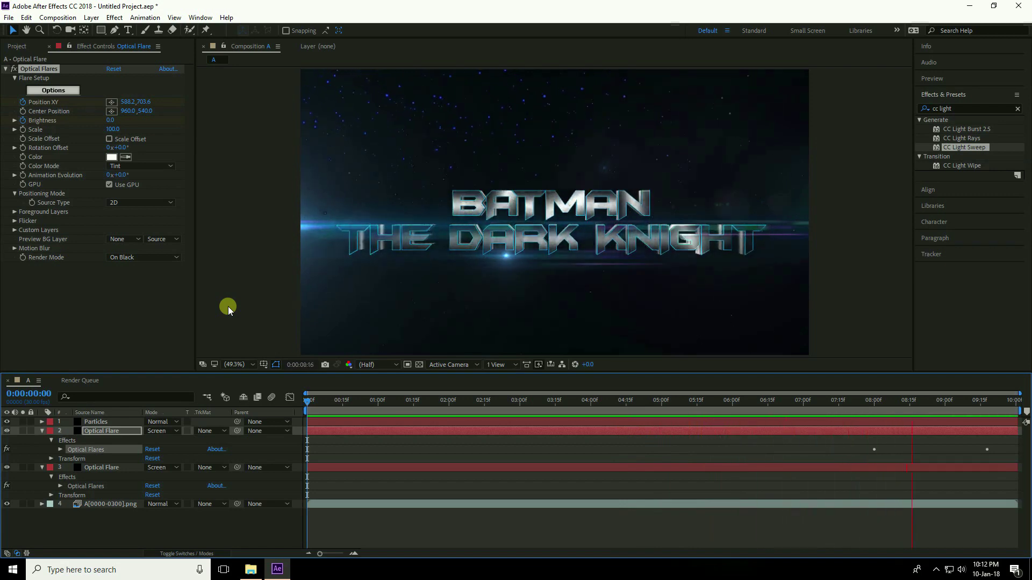
key("space")
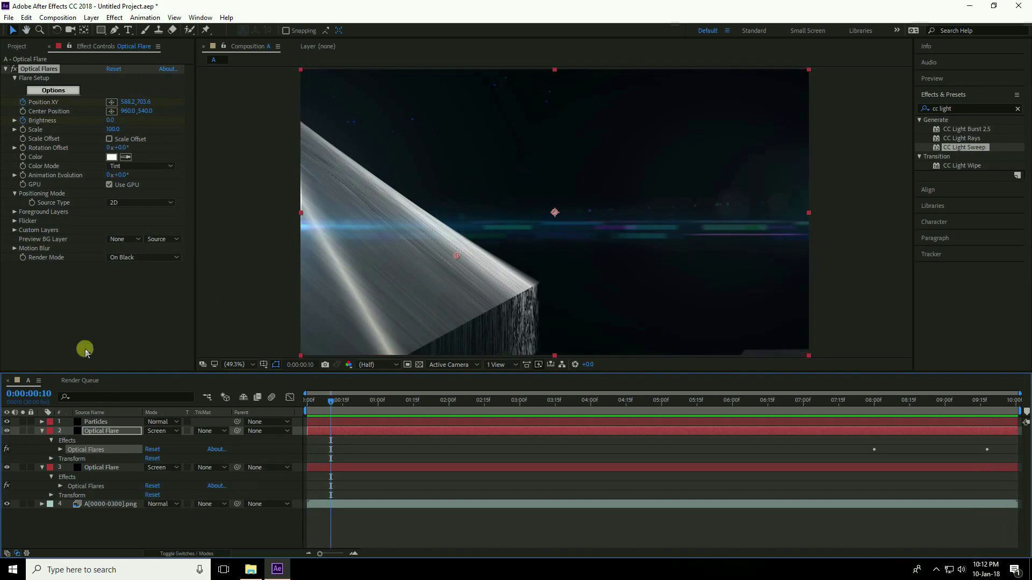
Step: Import the Lightning video from the batman folder and place it as the lowest layer of composition A
left_click(17, 47)
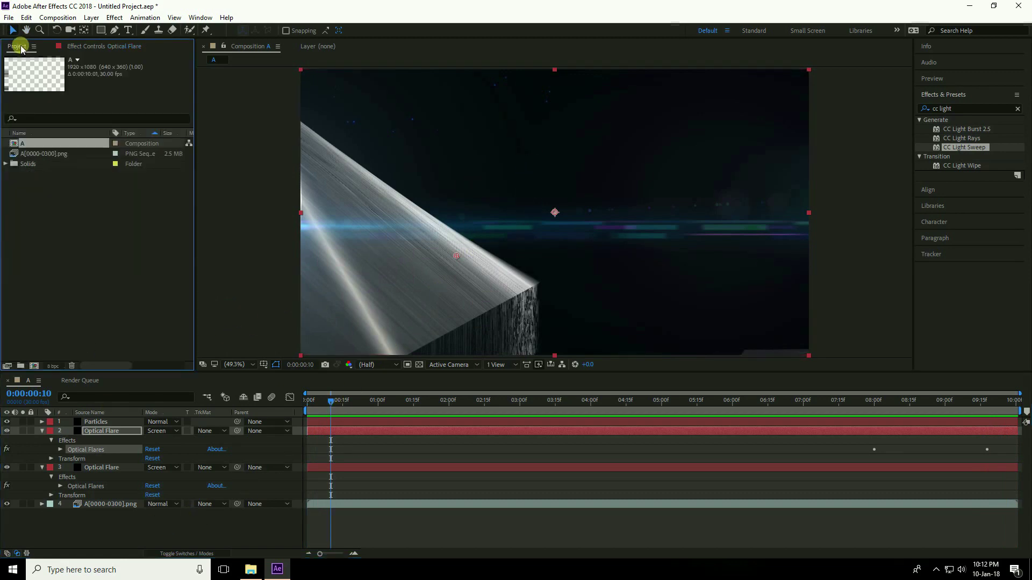
right_click(39, 211)
mouse_move(67, 266)
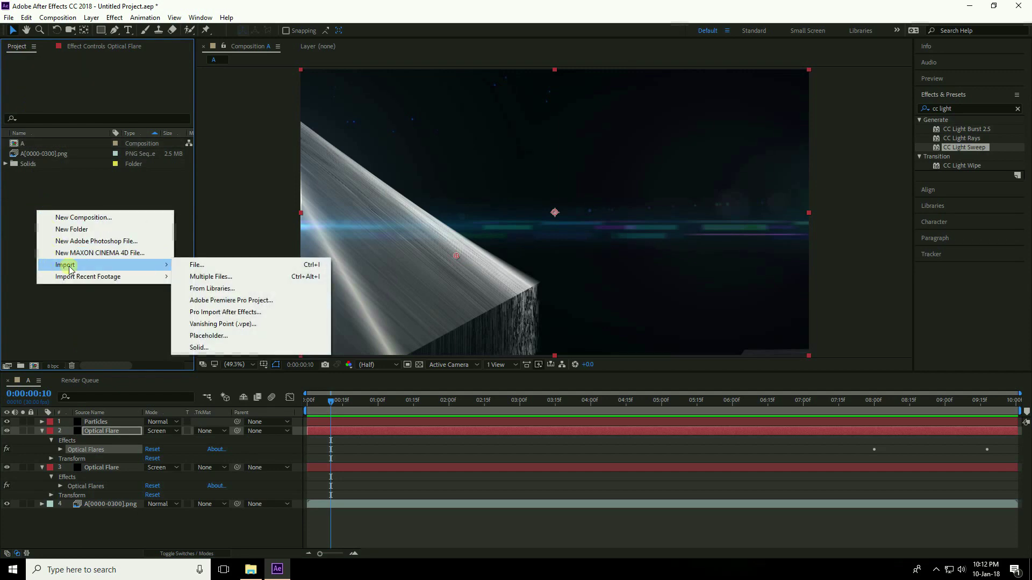
left_click(204, 267)
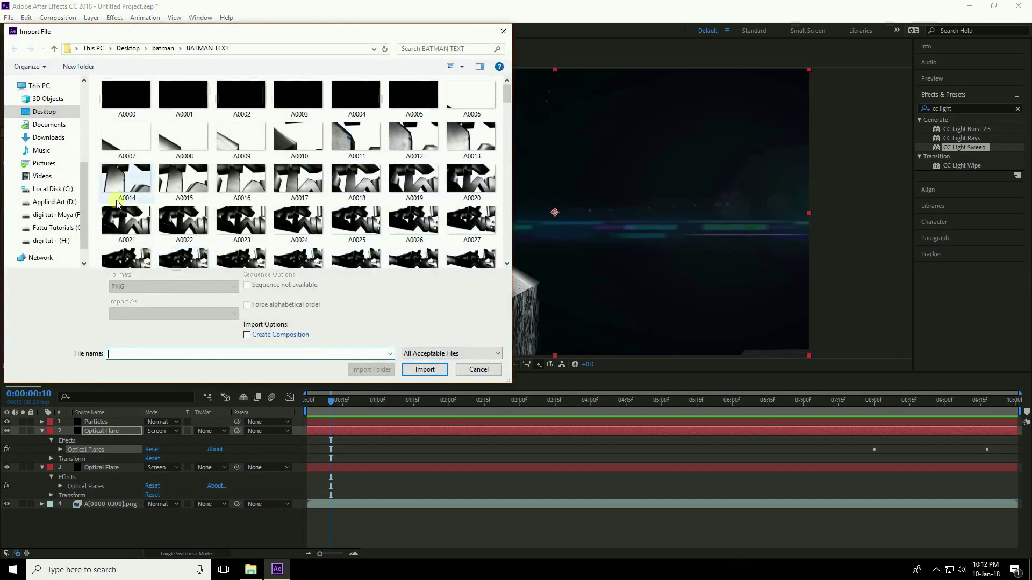
left_click(52, 50)
left_click(301, 105)
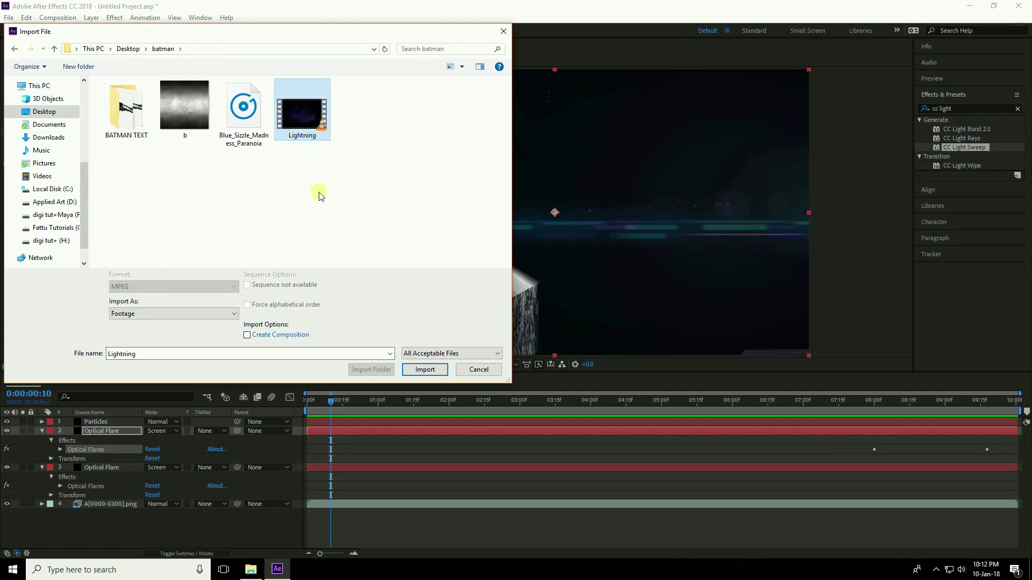
left_click(424, 369)
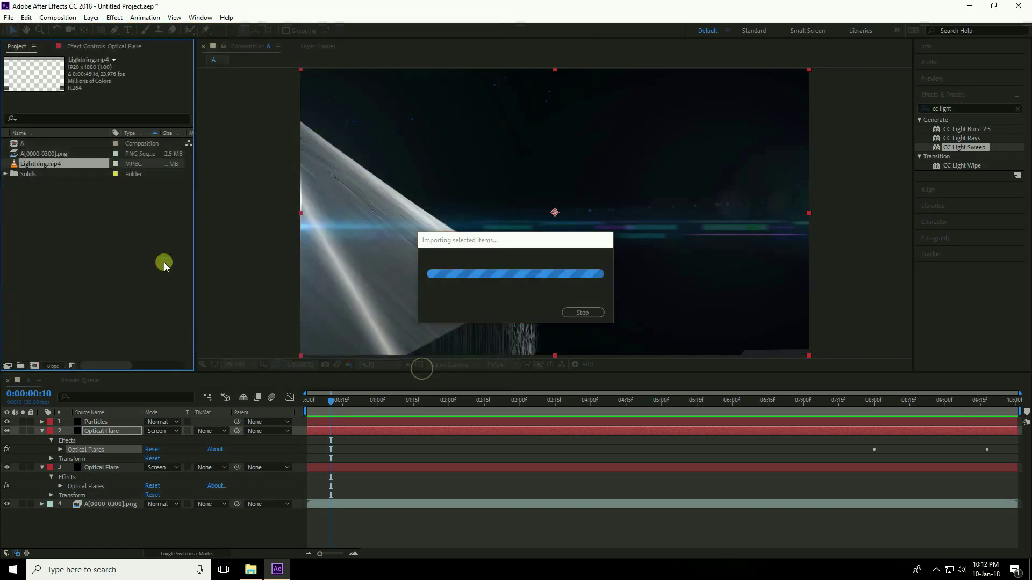
left_click_drag(43, 166, 107, 520)
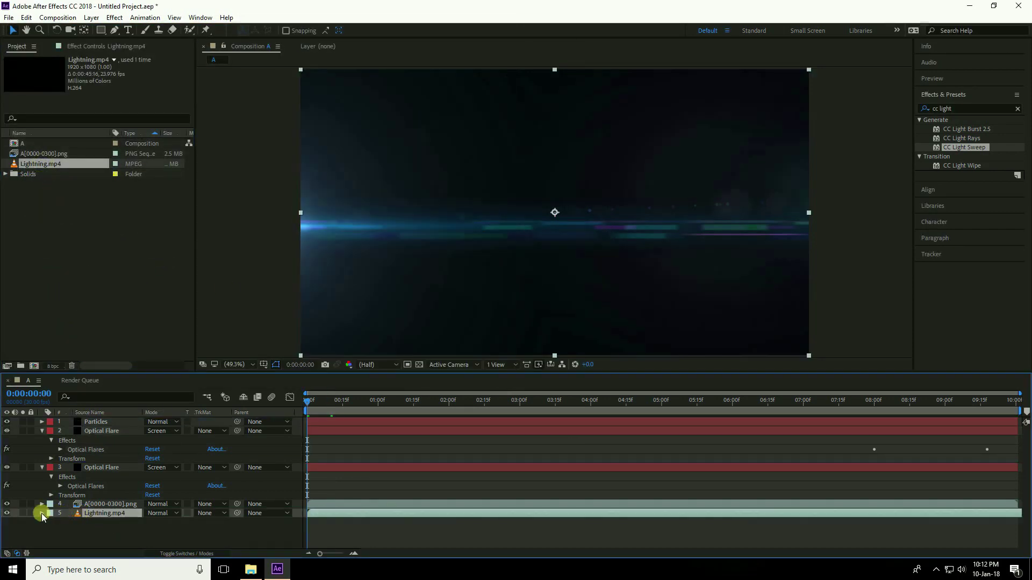
Step: Set the Lightning.mp4 layer's opacity to 30% and preview the composition
left_click(42, 514)
left_click(51, 522)
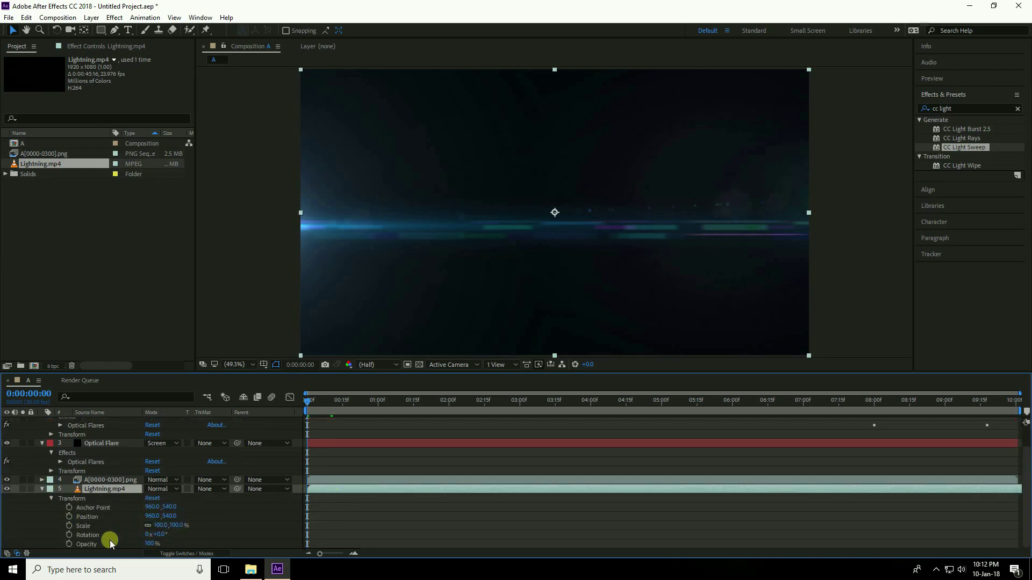
left_click(150, 544)
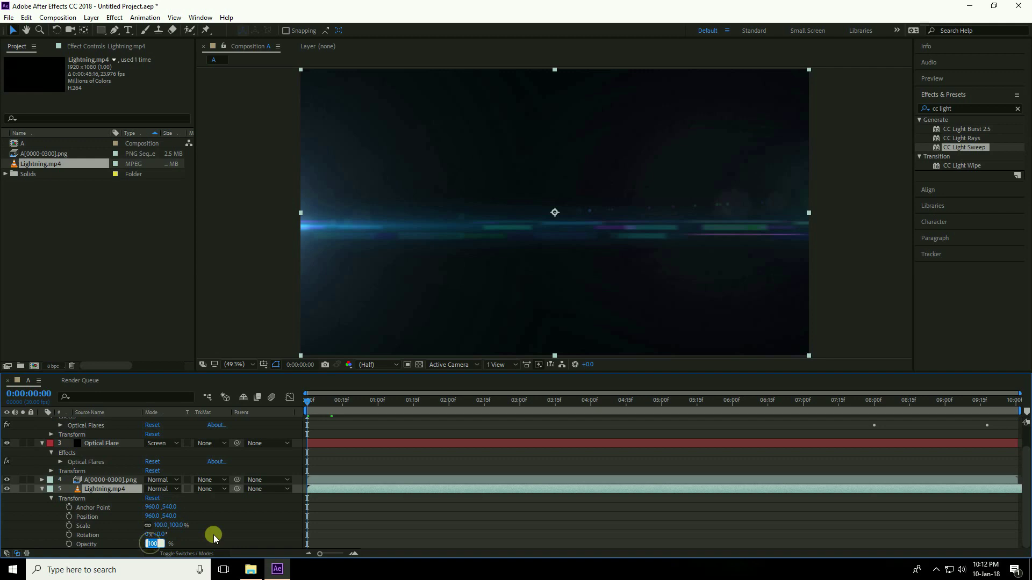
type("30")
key("Return")
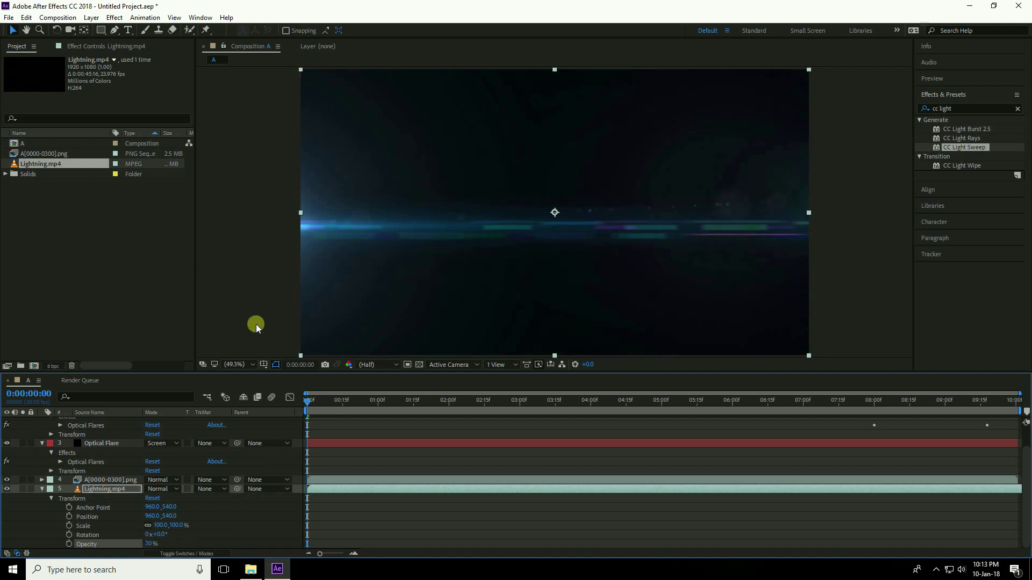
key("space")
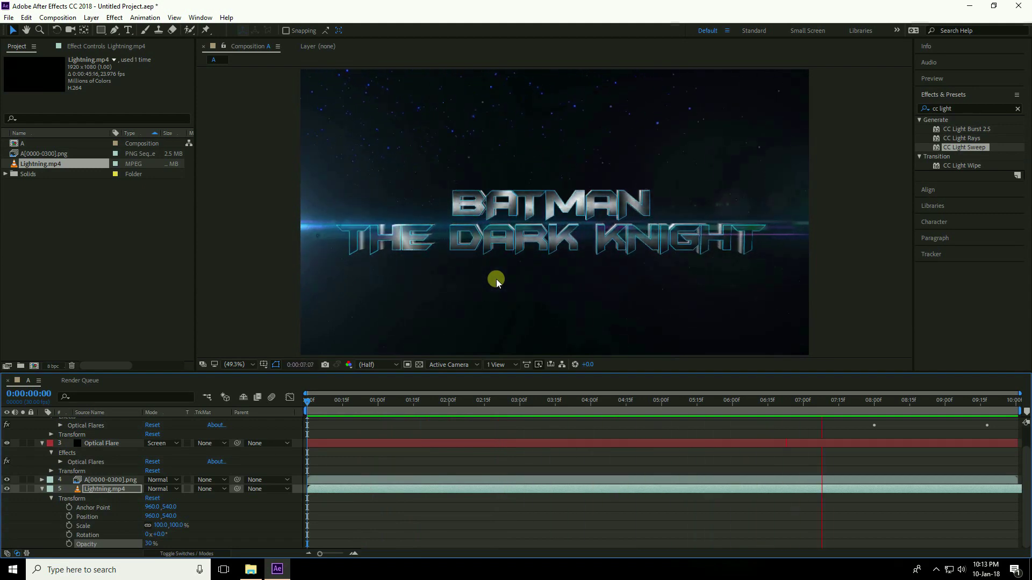
key("space")
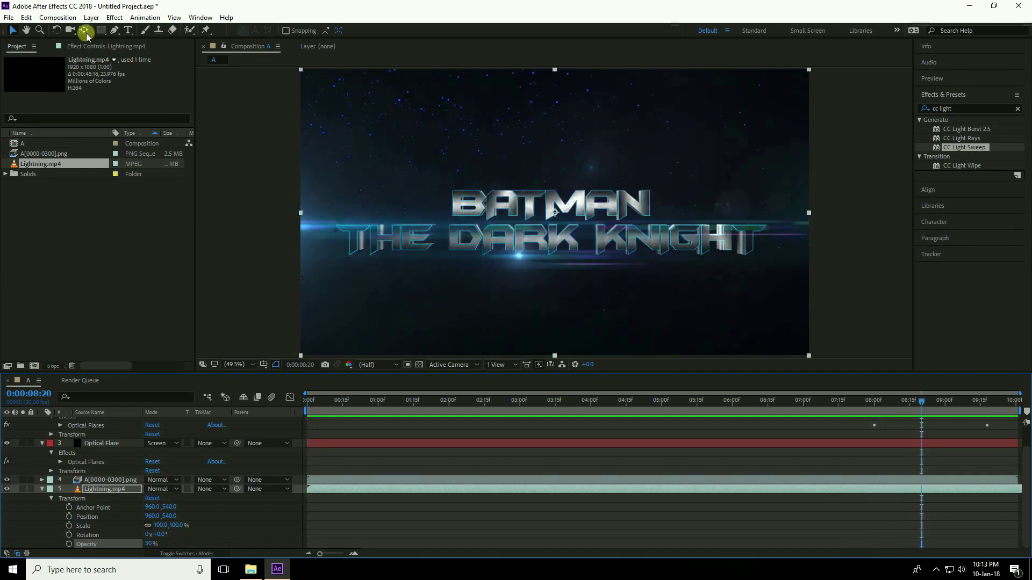
Step: Add composition A to the render queue and confirm its render settings with Best quality
left_click(58, 17)
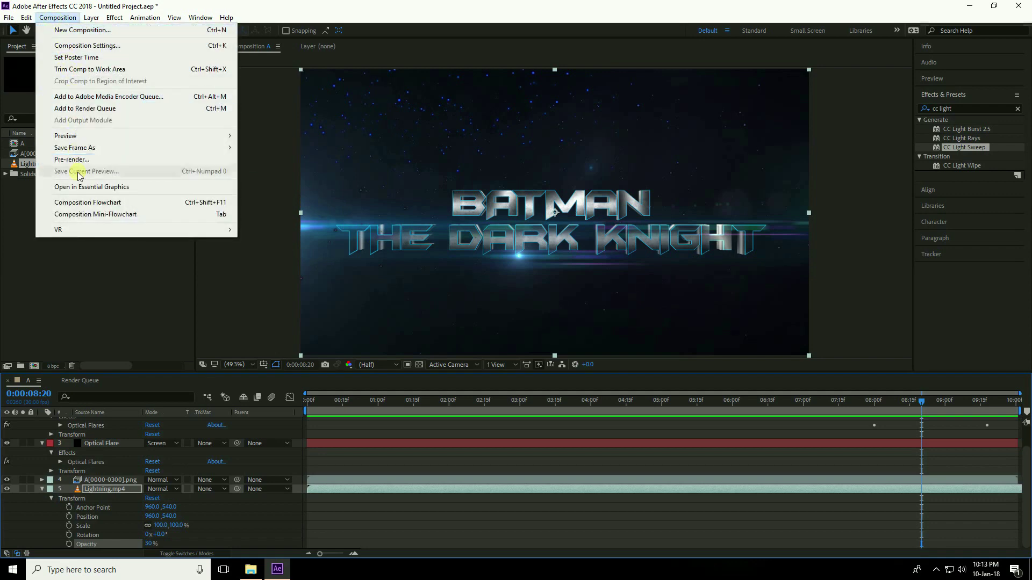
left_click(103, 109)
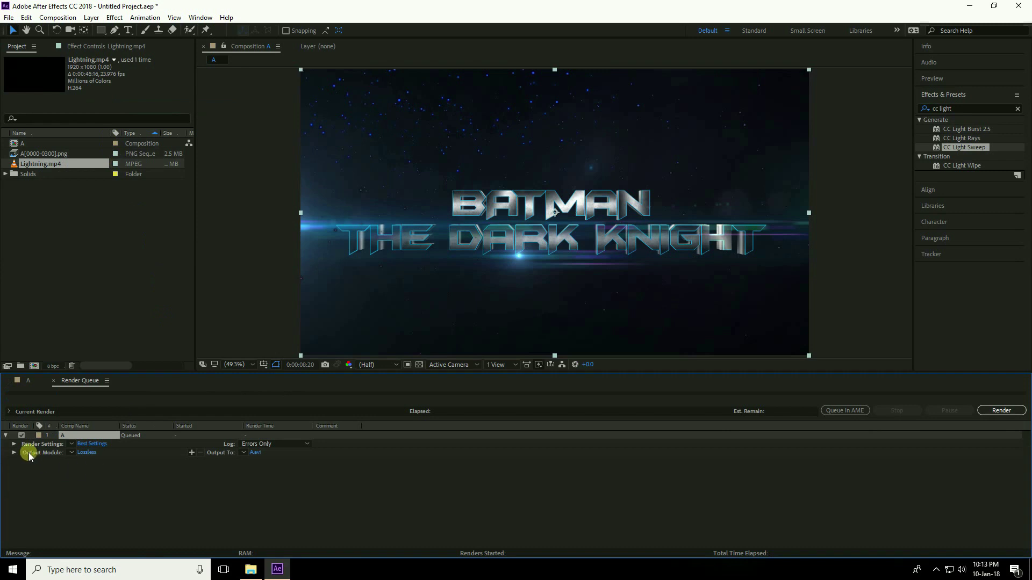
left_click(92, 443)
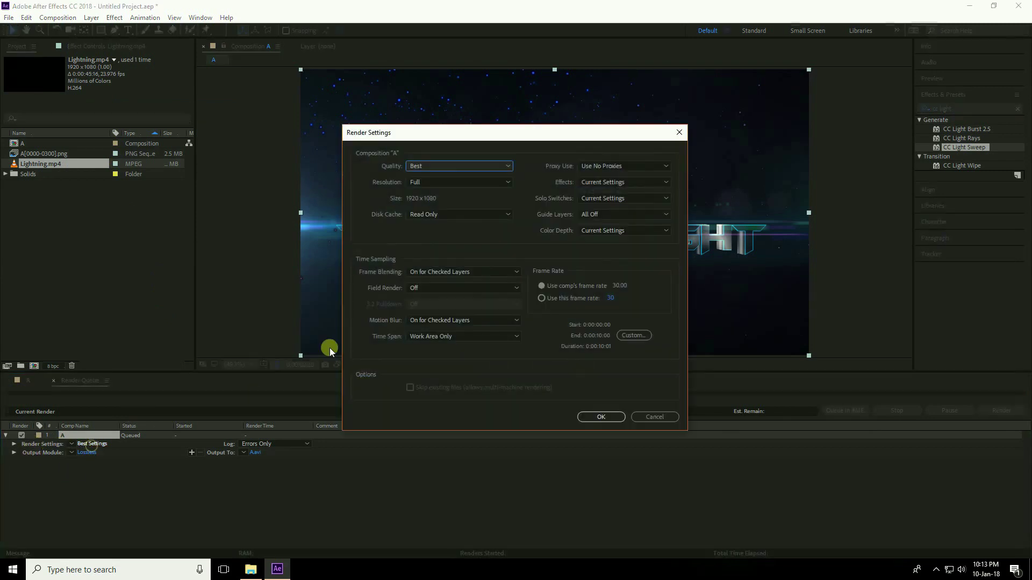
left_click(411, 168)
left_click(460, 196)
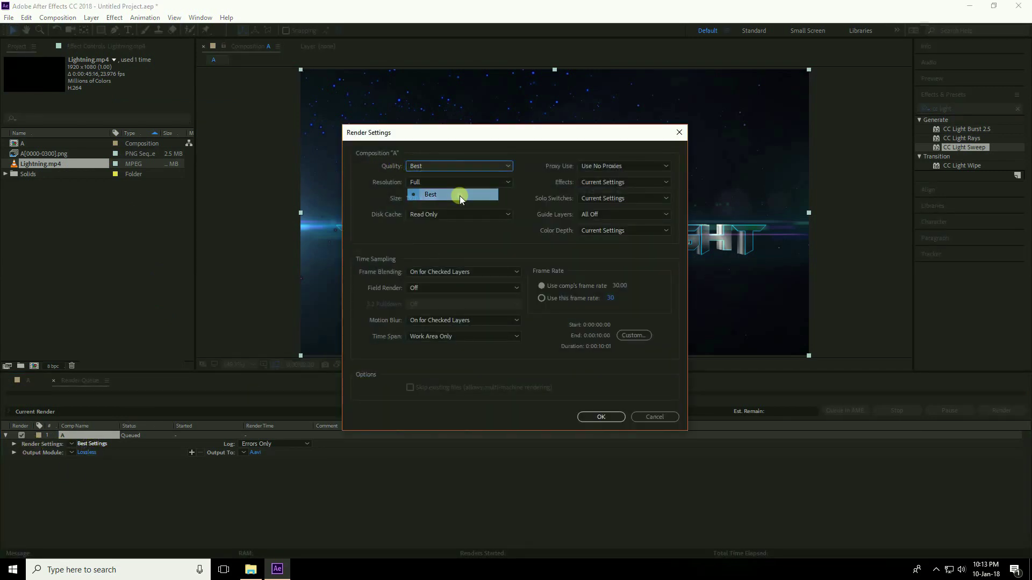
left_click(601, 418)
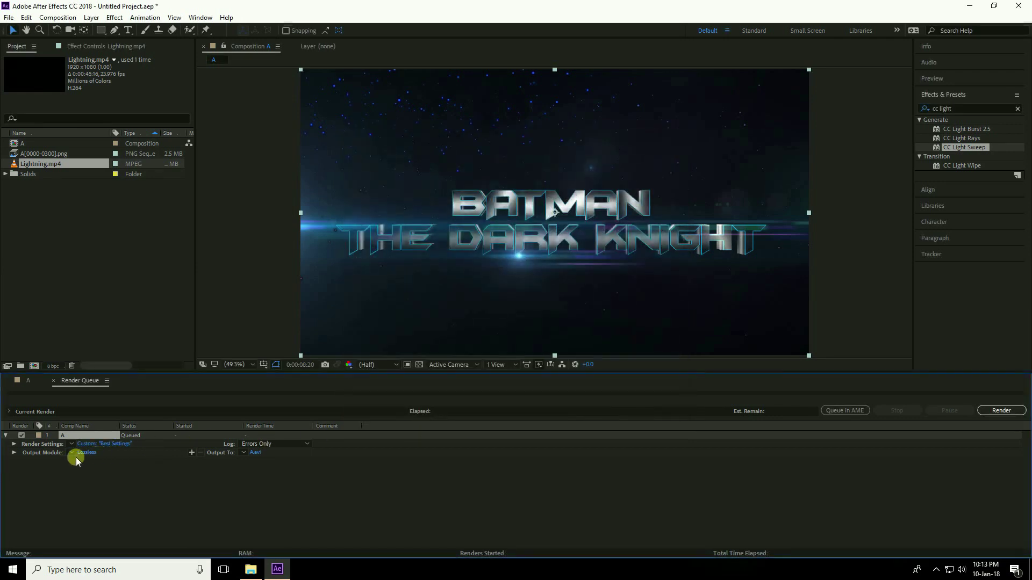
Step: Set the queued render's output module format to AVI and accept the settings
left_click(95, 453)
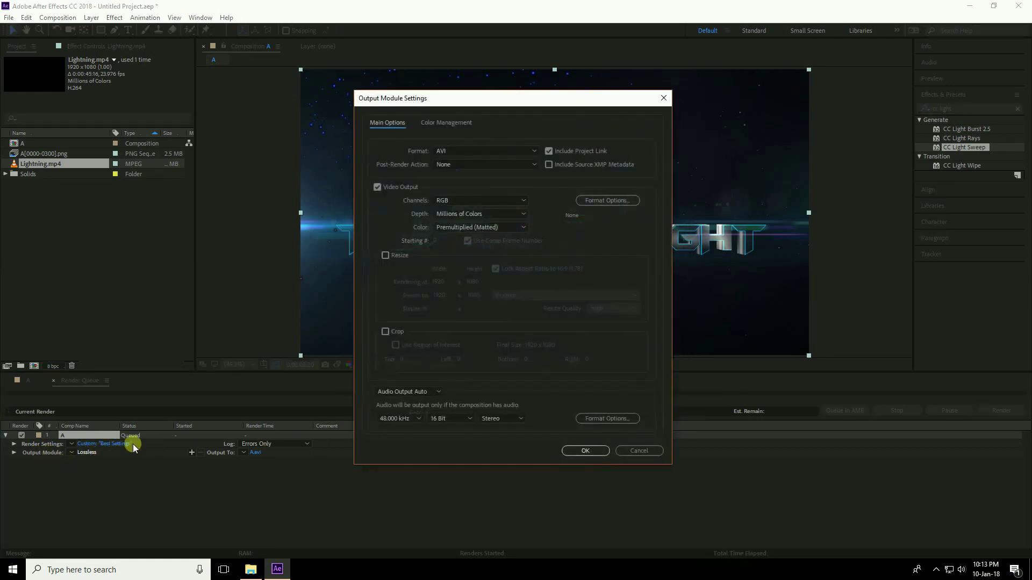
left_click(446, 151)
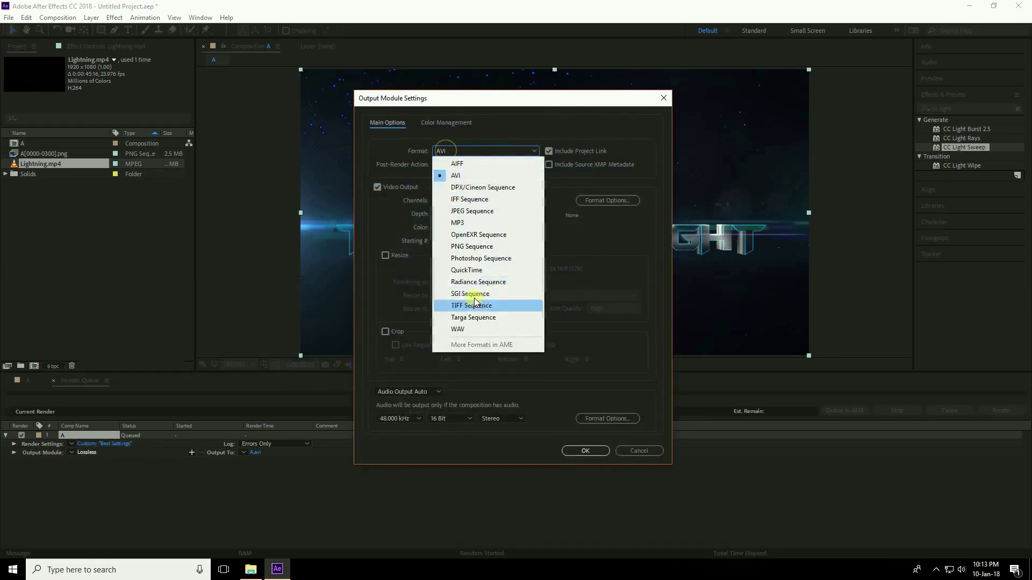
left_click(455, 176)
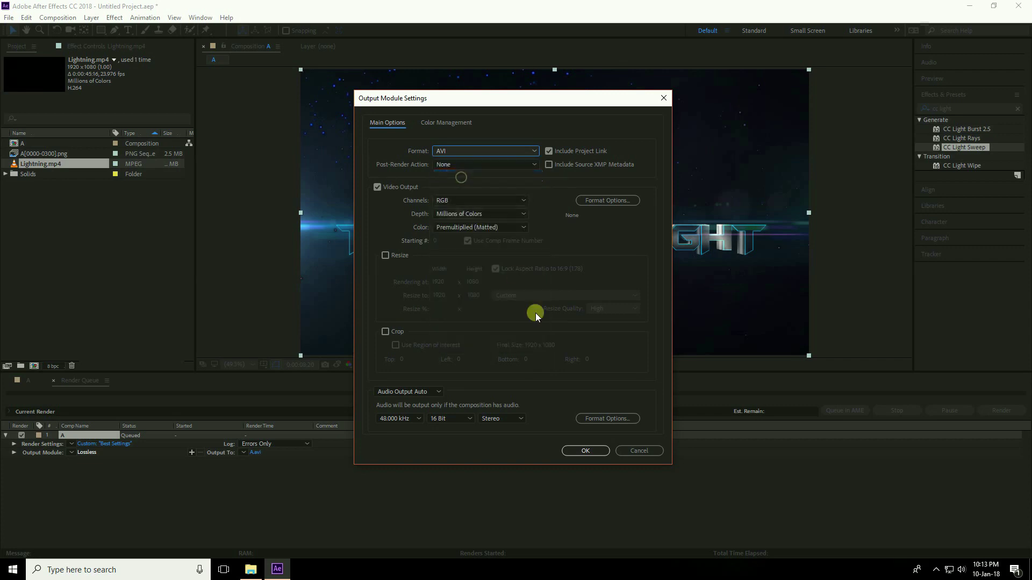
left_click(586, 451)
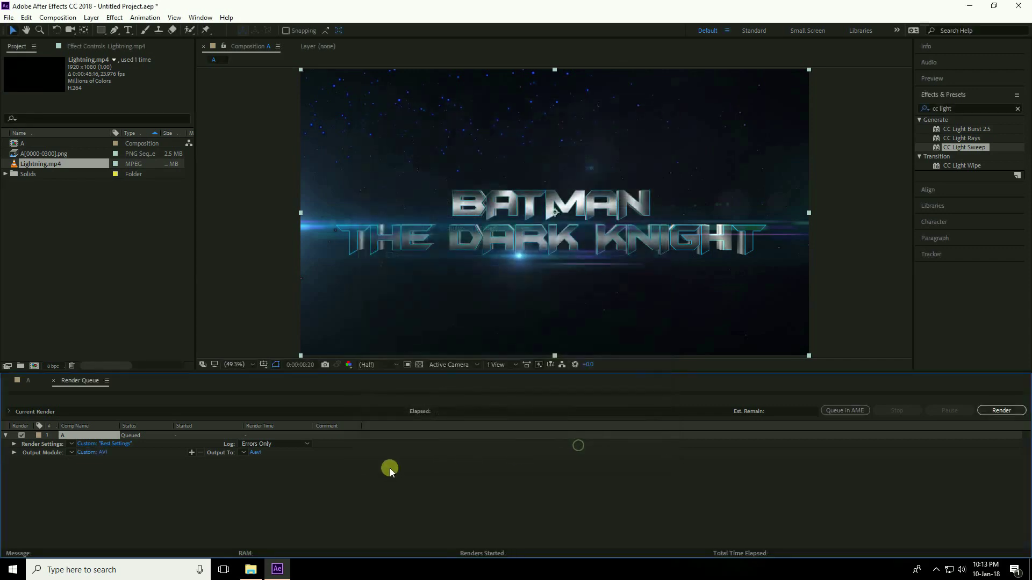
Step: Set the output file to A.avi on the Desktop and start rendering the composition
left_click(256, 453)
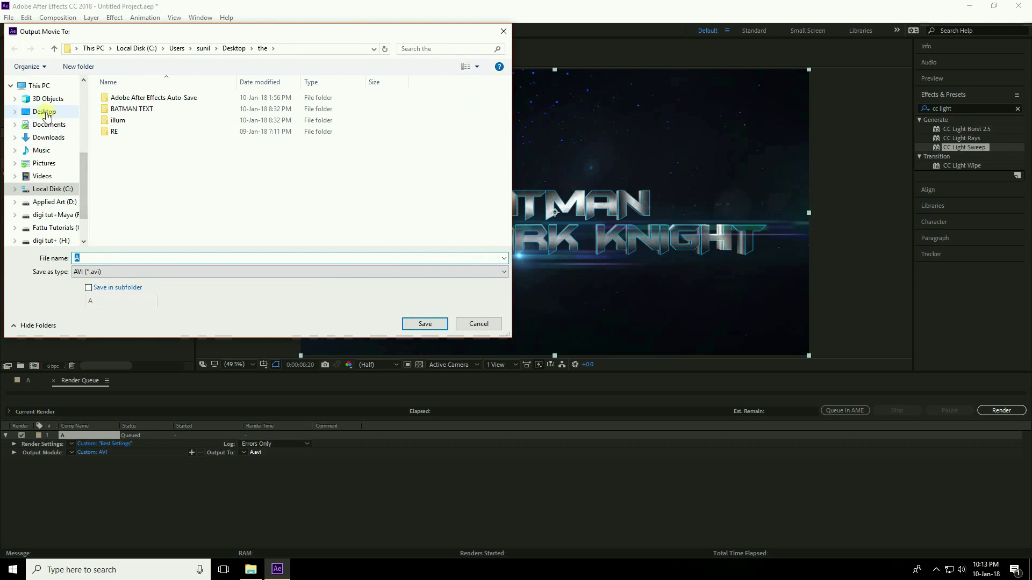
left_click(46, 113)
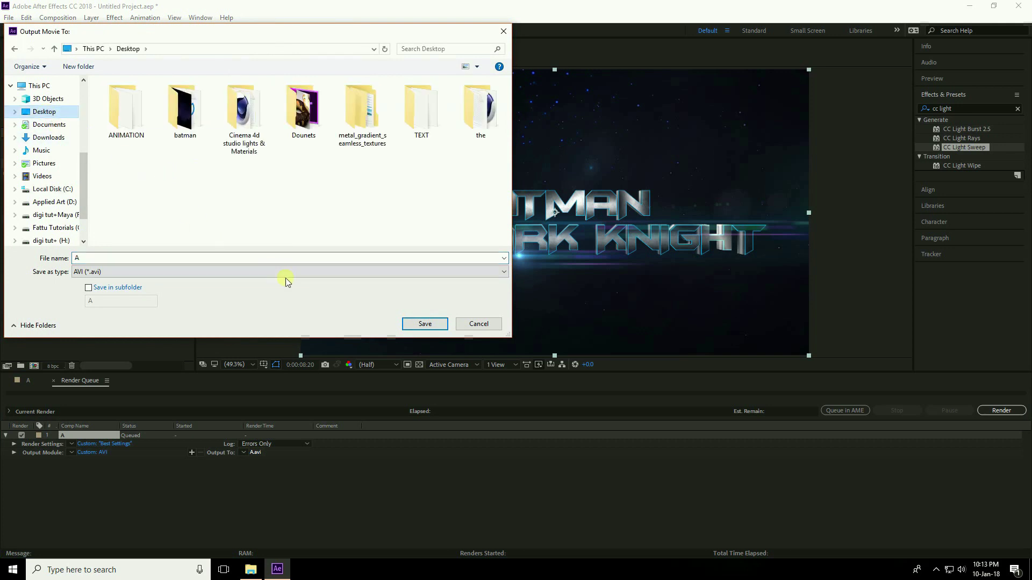
left_click(411, 323)
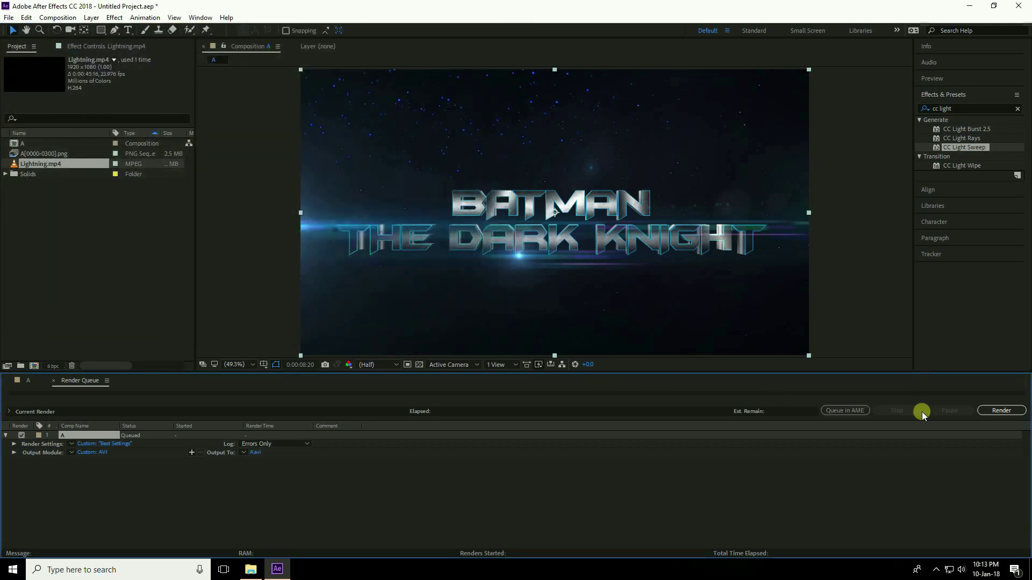
left_click(989, 410)
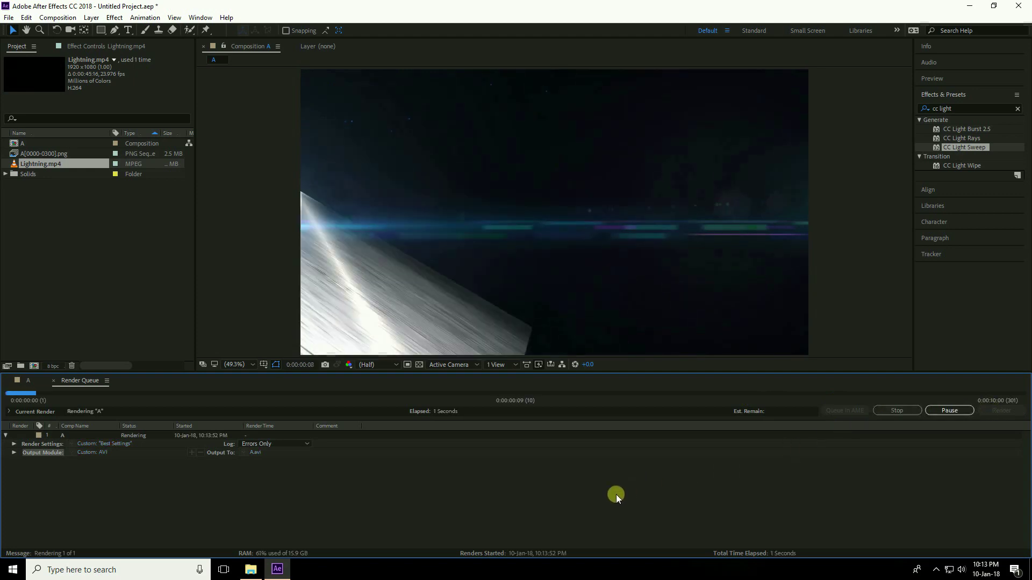